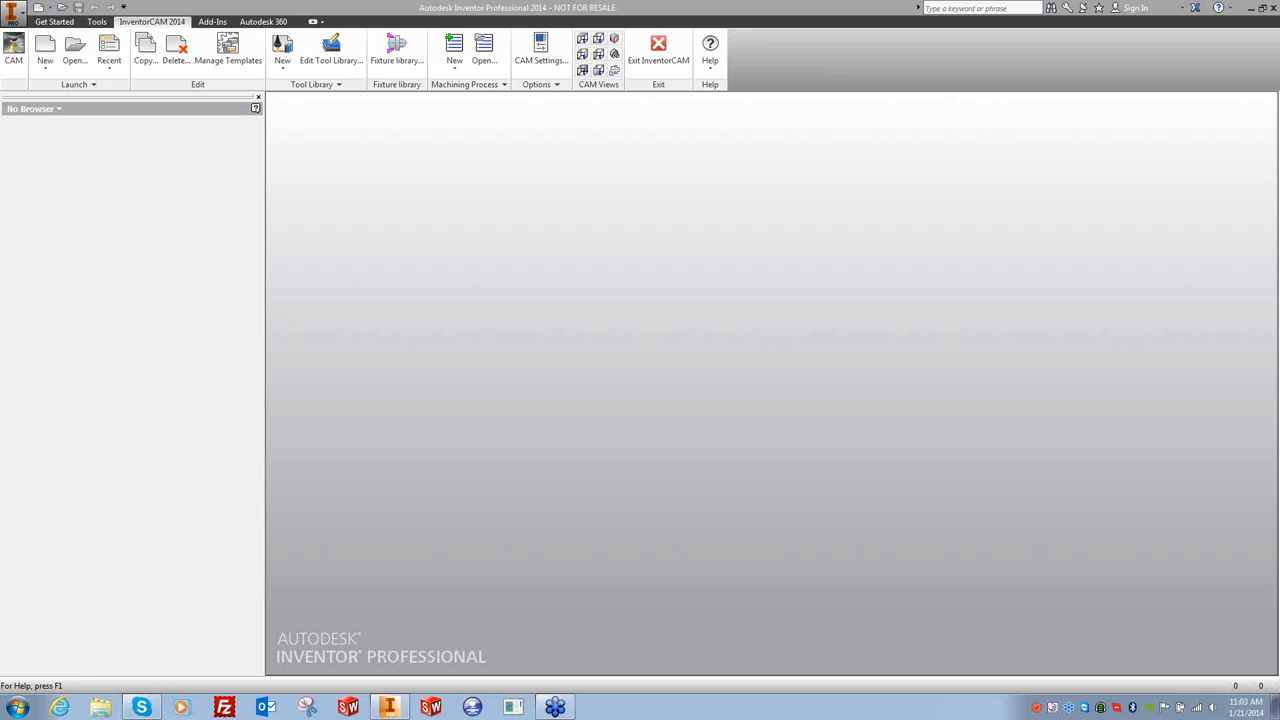
Find the Windows User Account Control settings by searching for UAC and accept the notification level at Never notify.
left_click(18, 707)
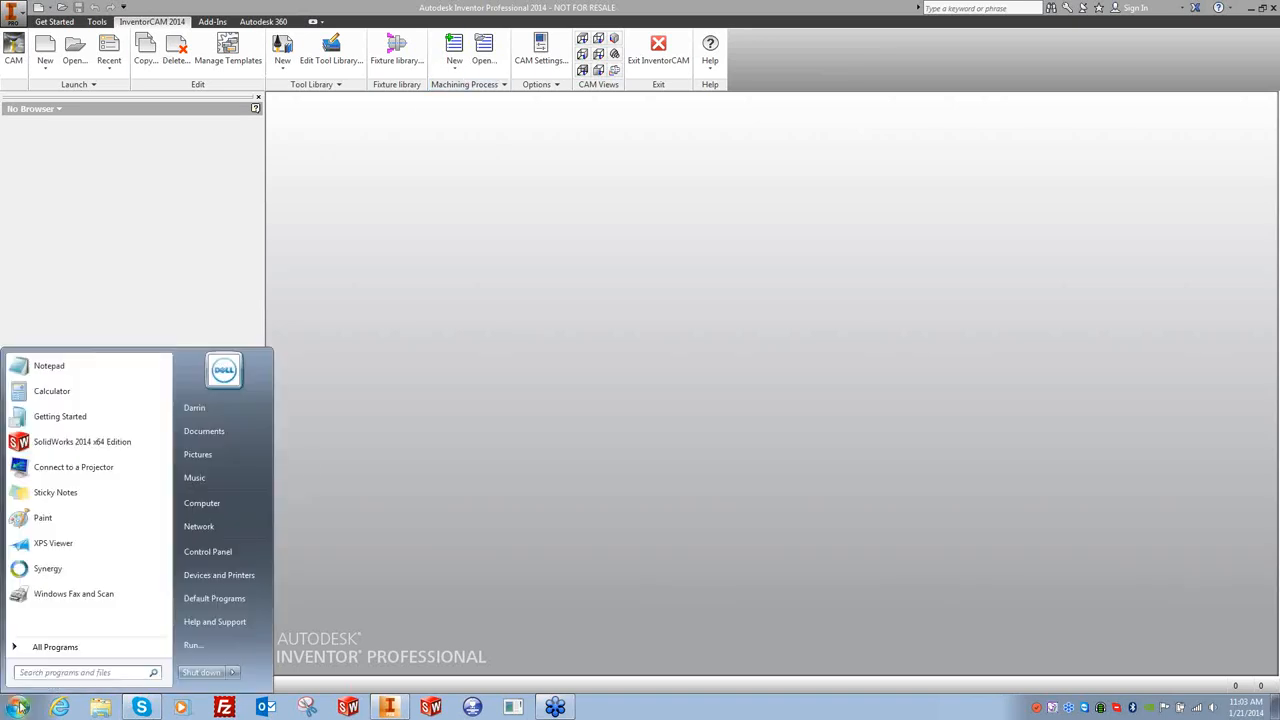
left_click(70, 672)
type("UAC")
key("Return")
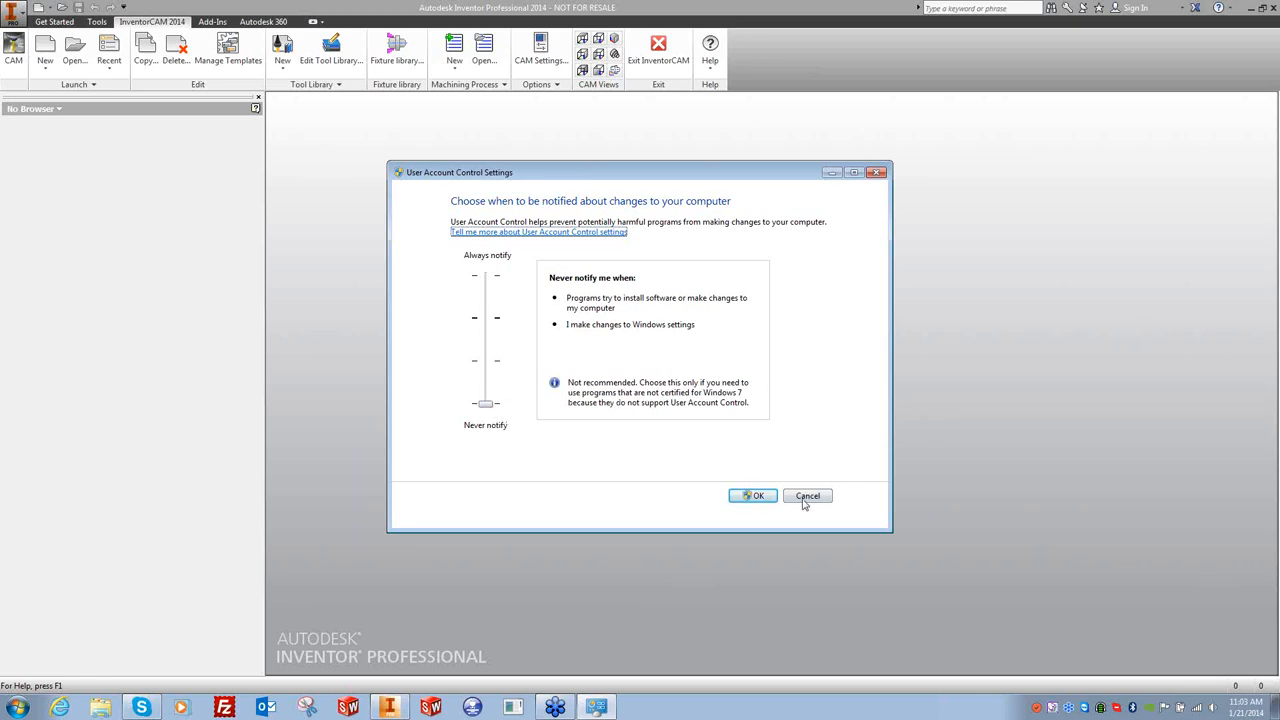
left_click(755, 491)
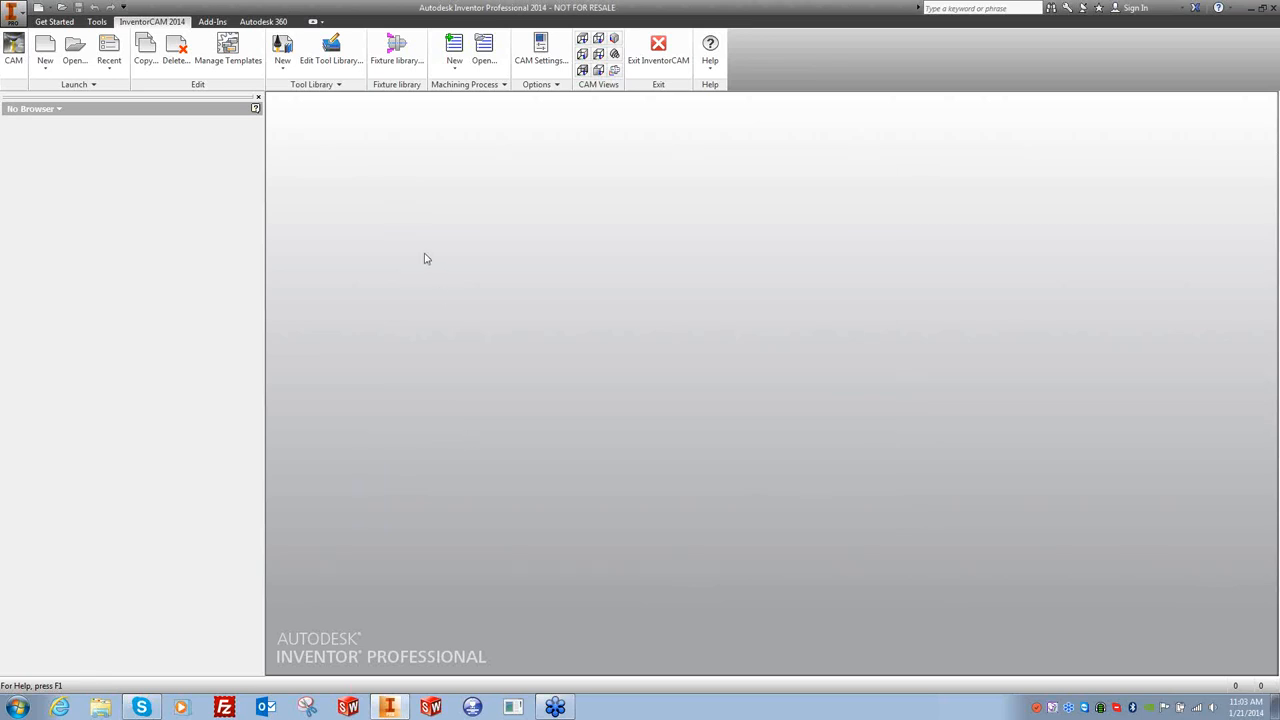
Open the CAM settings and reset all of them to their default values.
left_click(545, 60)
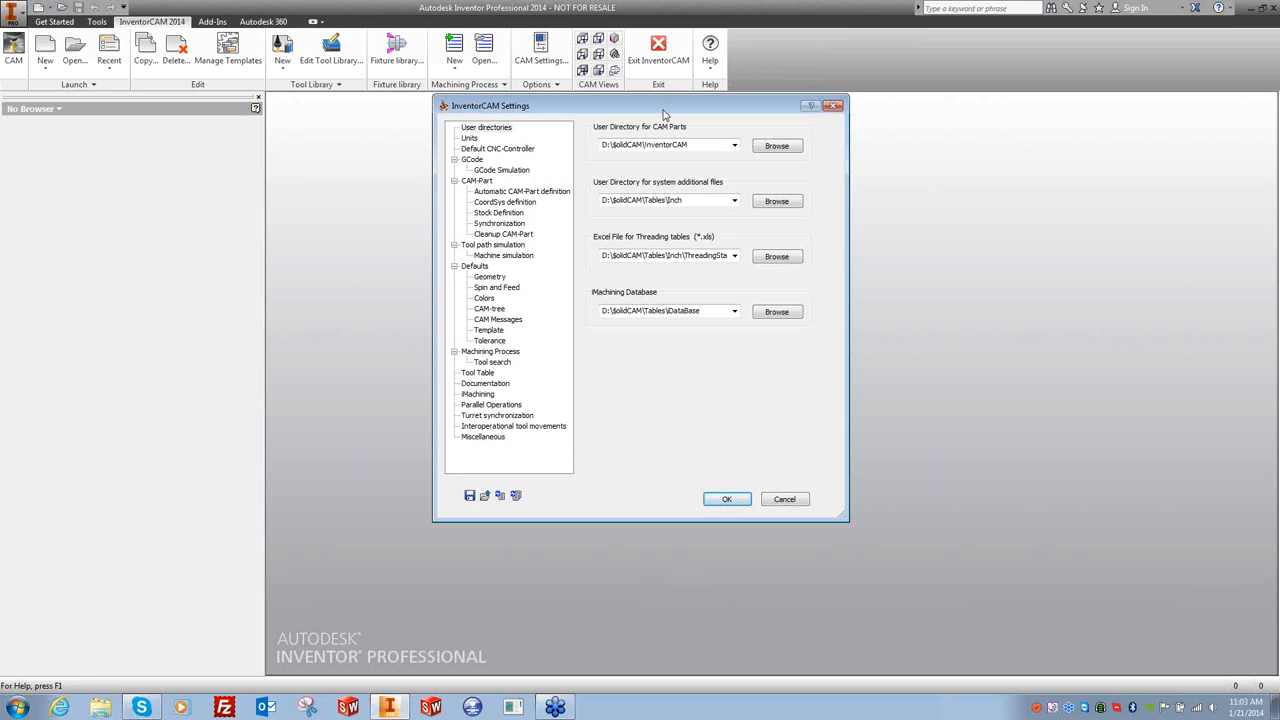
left_click(489, 130)
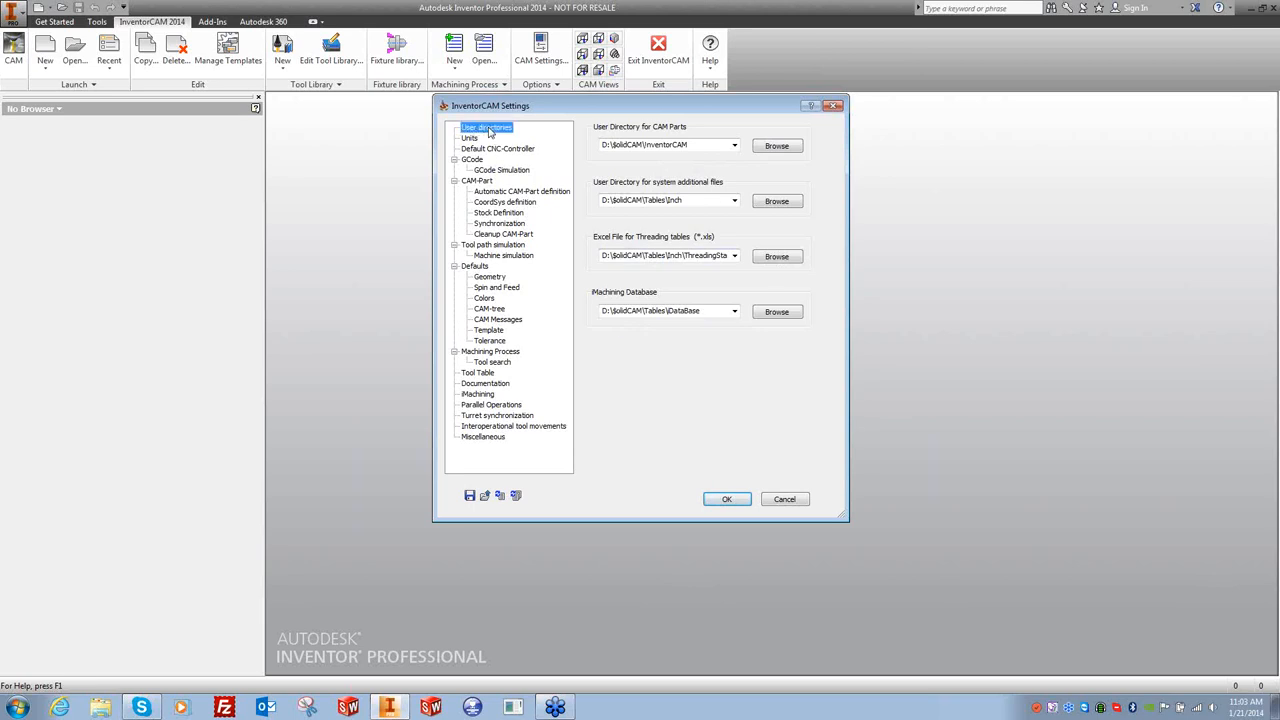
double_click(692, 145)
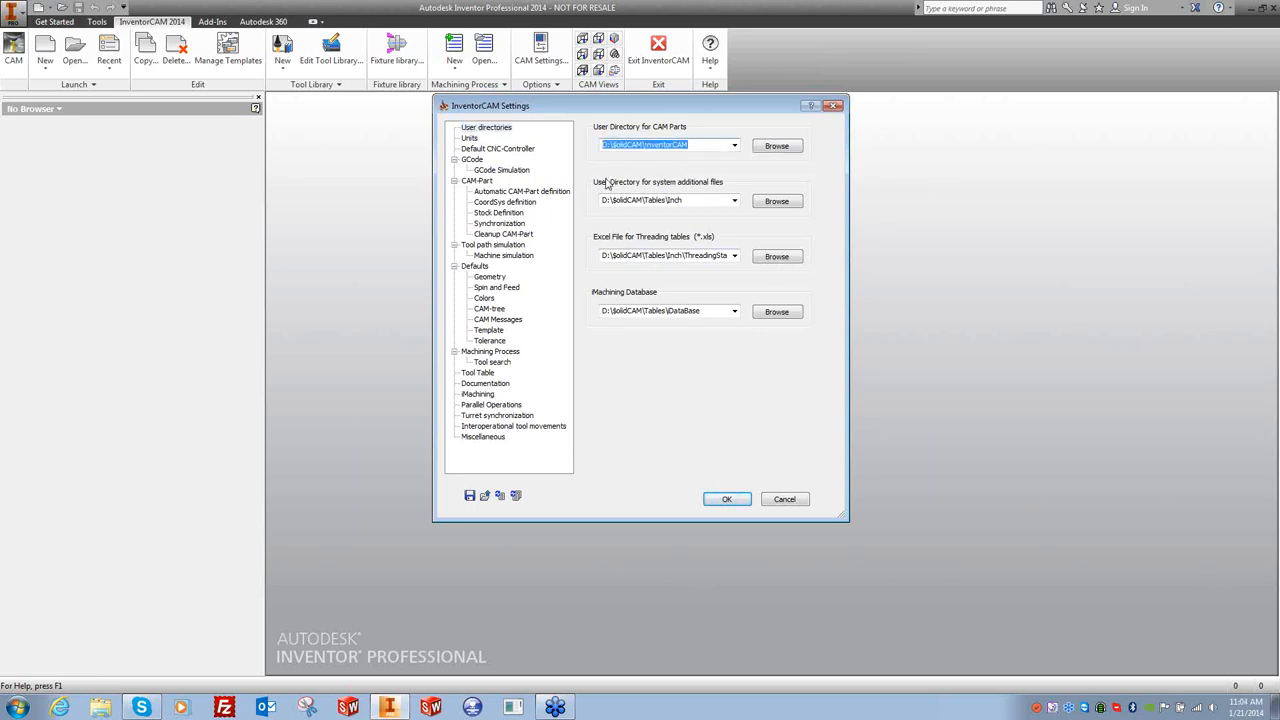
left_click(516, 495)
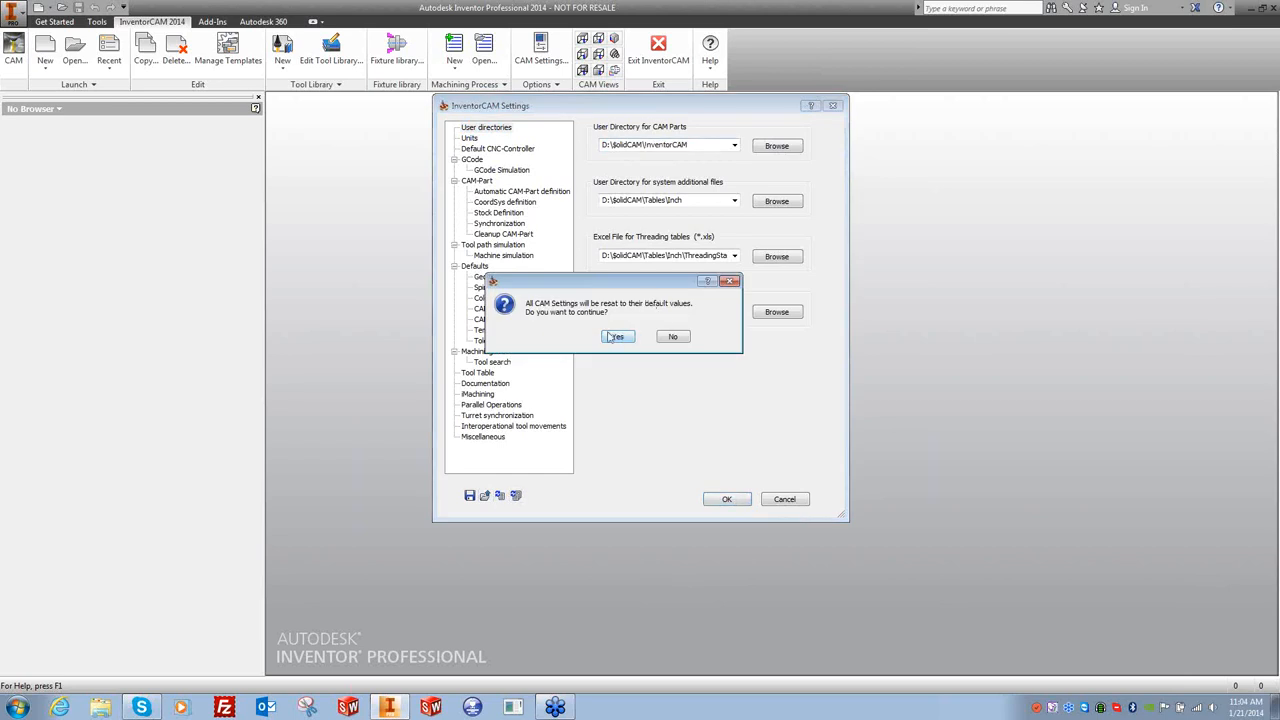
left_click(612, 337)
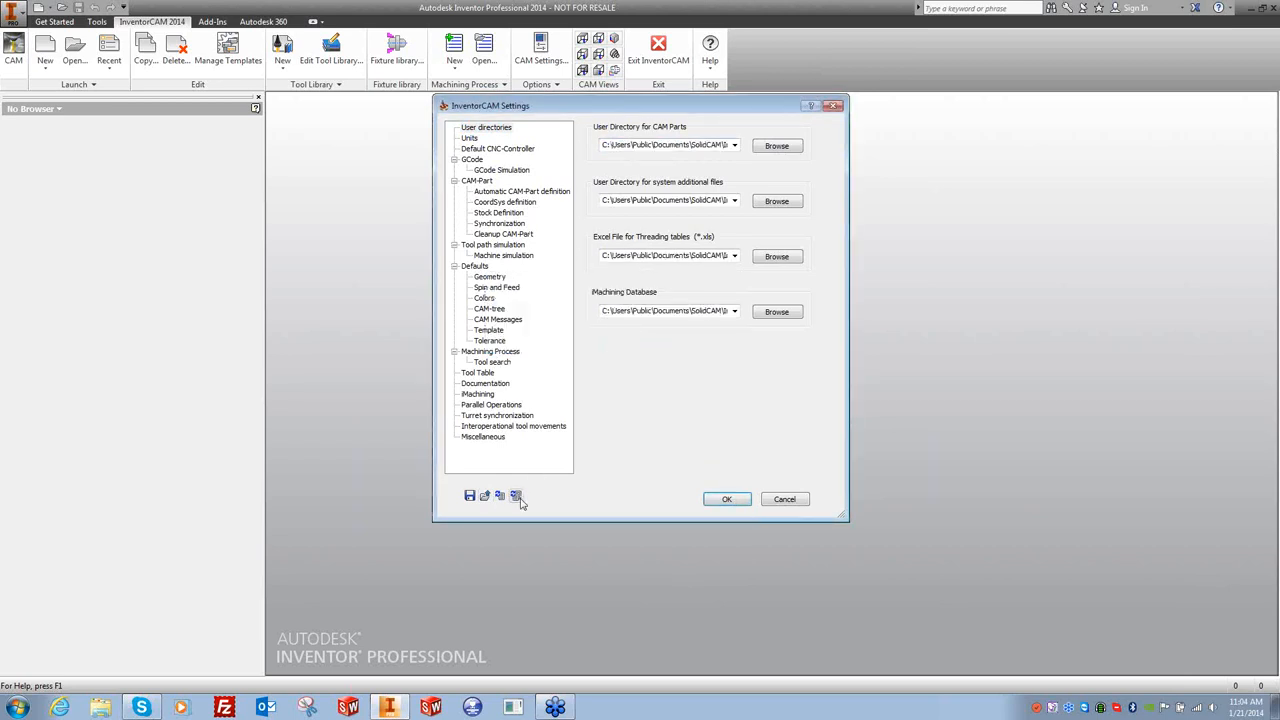
left_click(517, 496)
left_click(614, 337)
Switch to Windows Explorer and go to the SolidCAM\InventorCAM2014 folder under Public Documents on the C: drive.
left_click(100, 708)
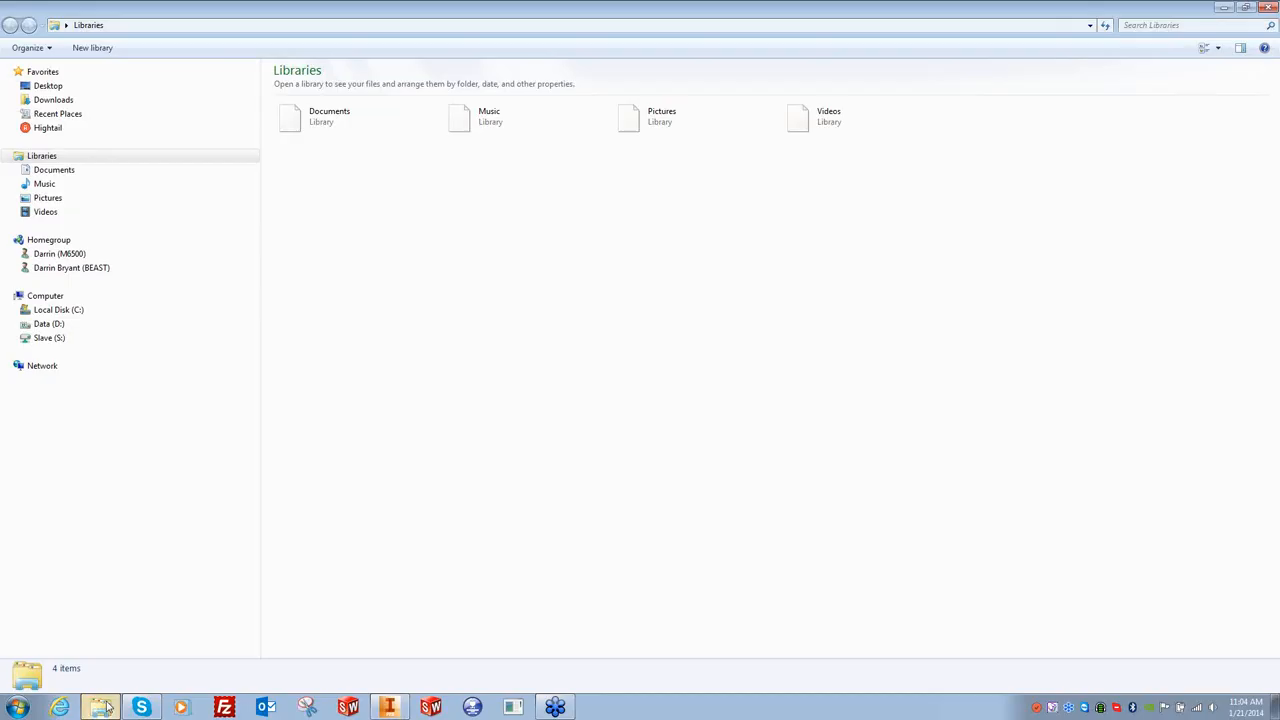
left_click(76, 312)
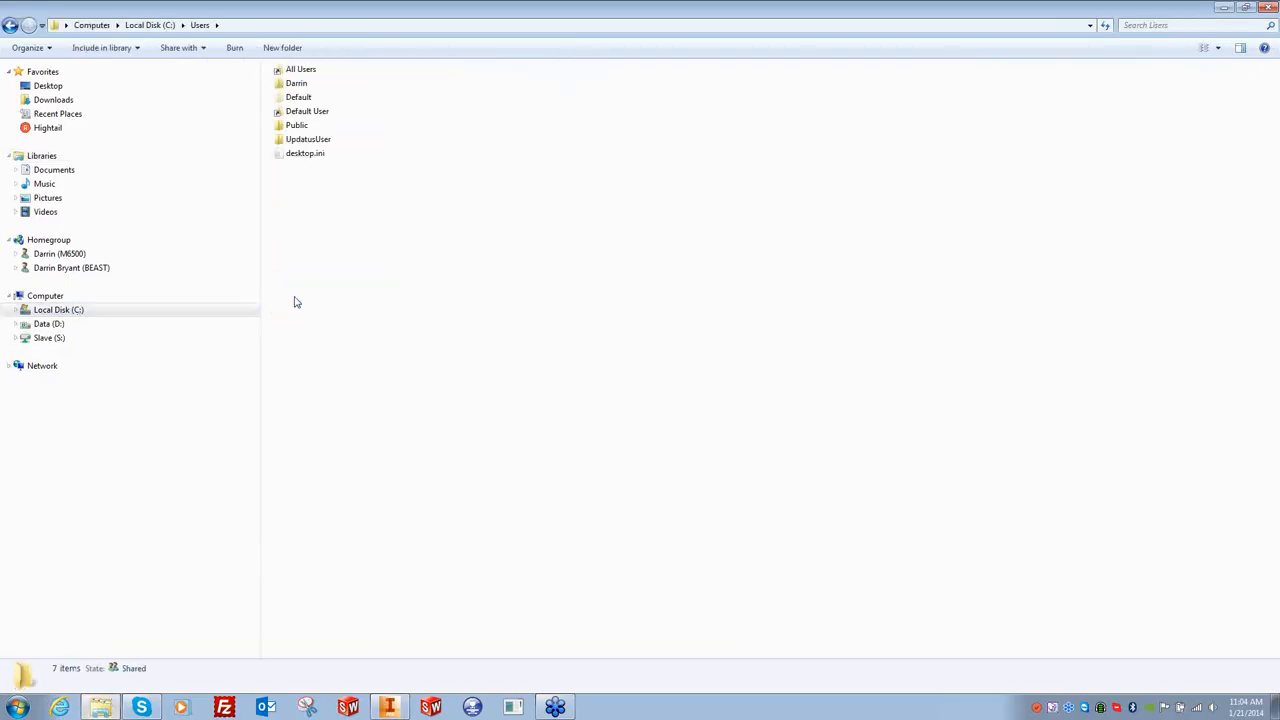
double_click(300, 128)
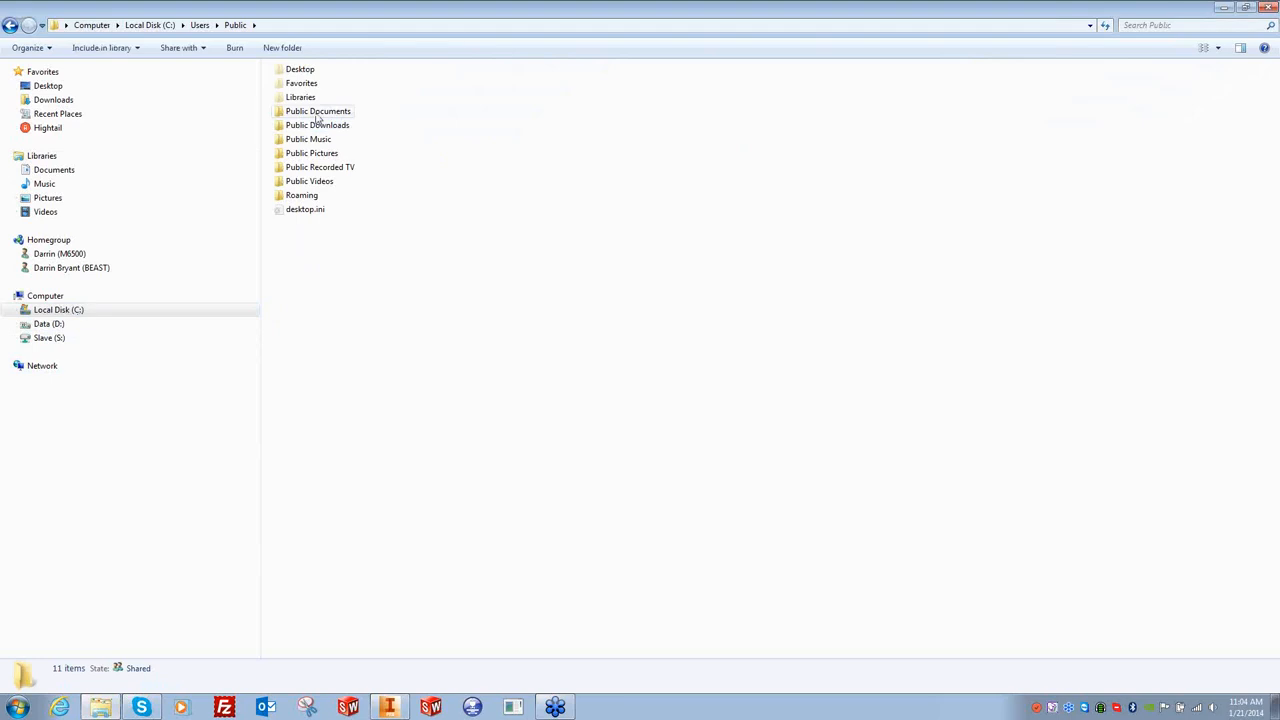
double_click(314, 112)
double_click(310, 127)
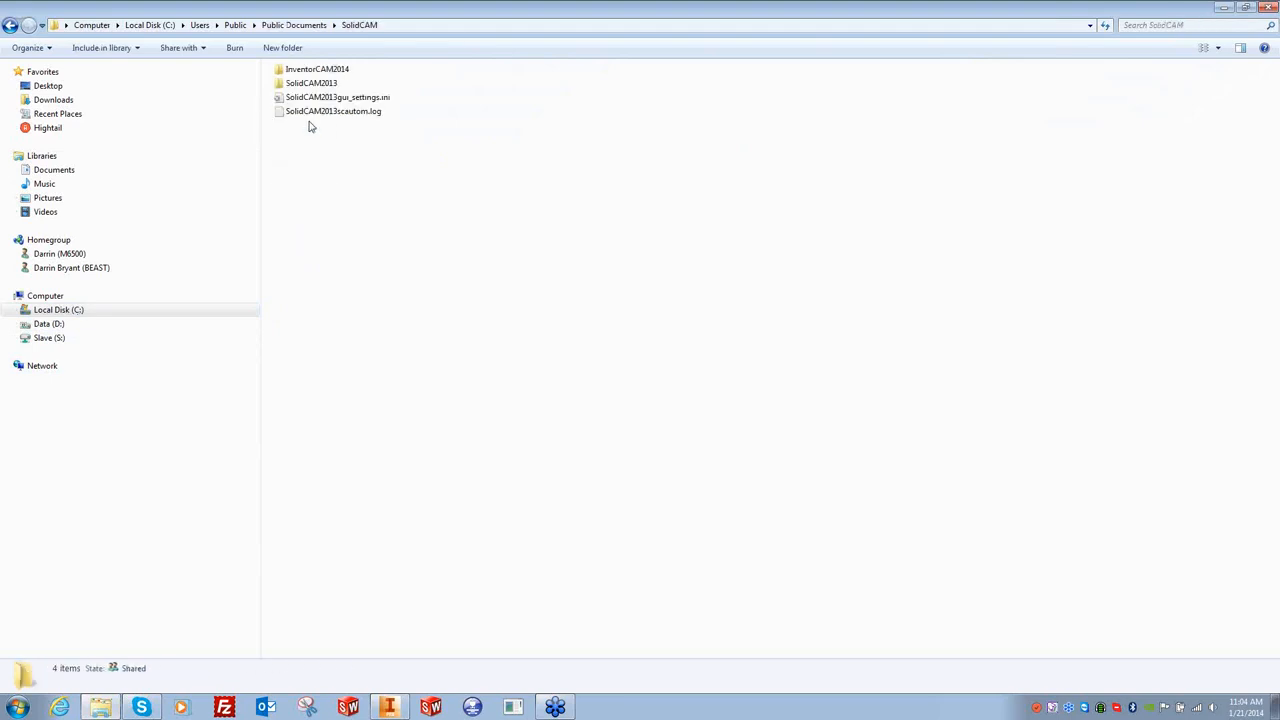
double_click(311, 70)
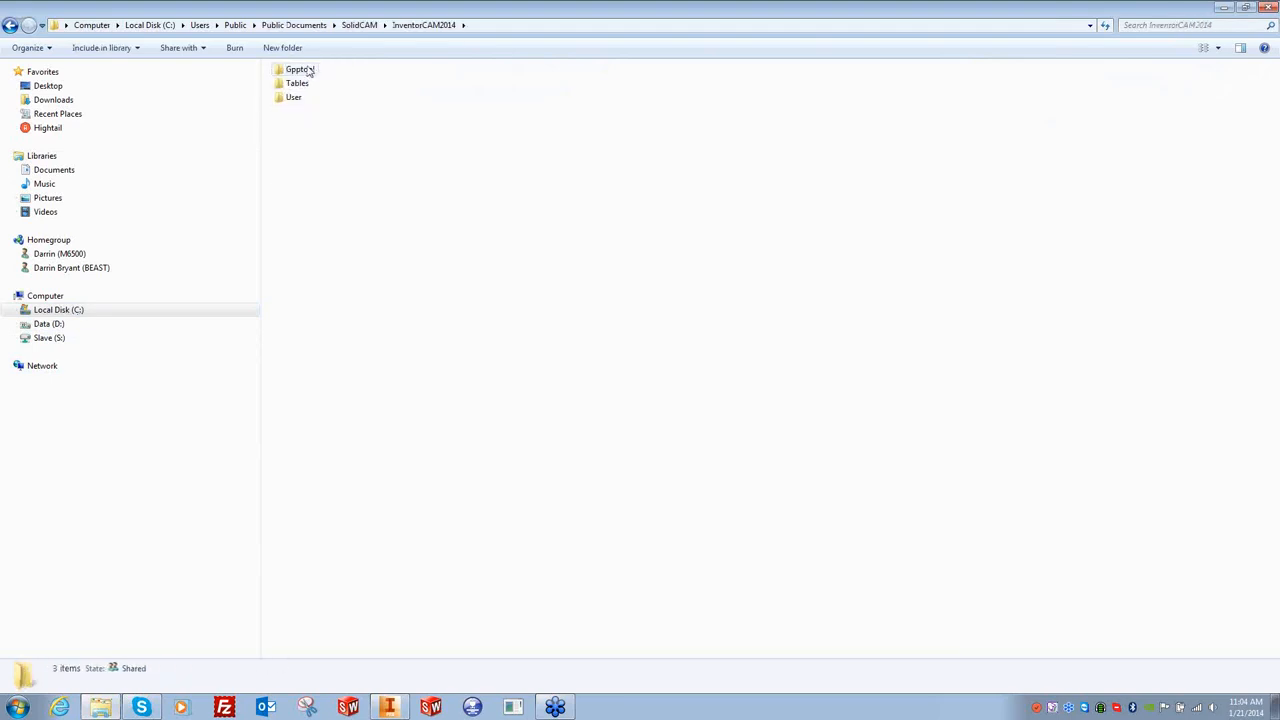
Examine the contents of the Gpptool and Tables\Inch folders and return to the InventorCAM2014 folder.
double_click(300, 72)
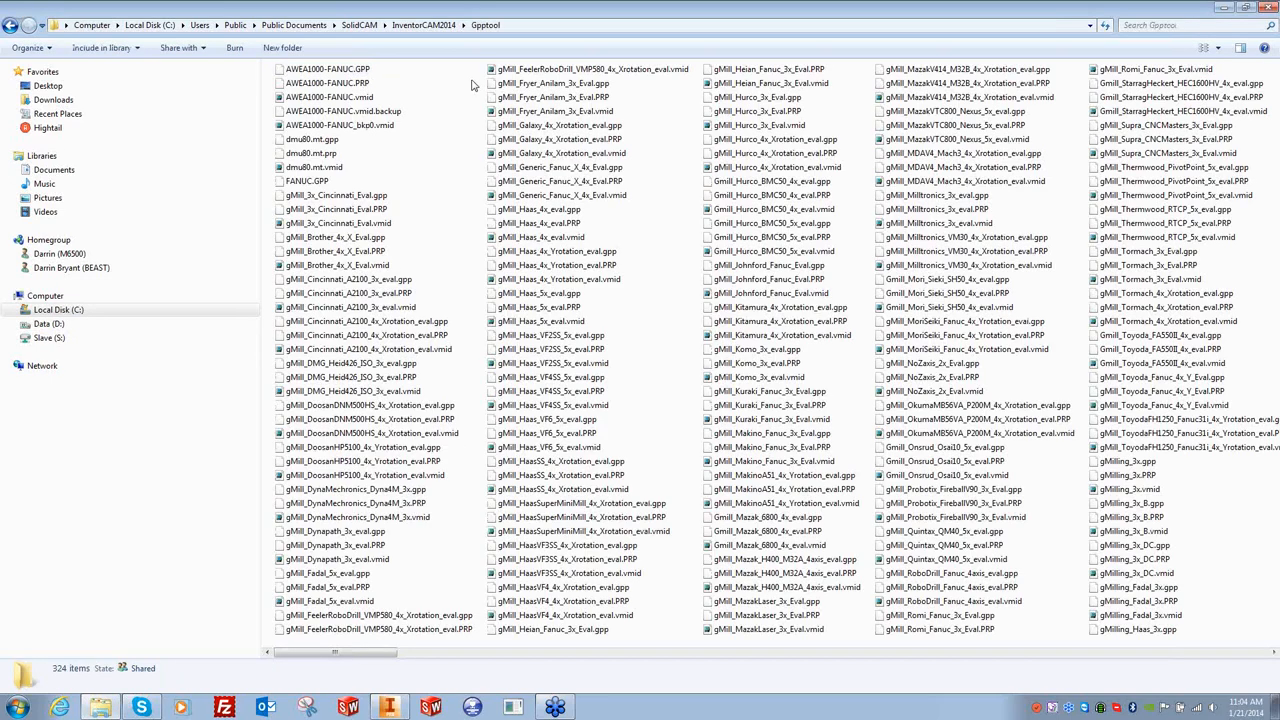
left_click(12, 25)
double_click(295, 83)
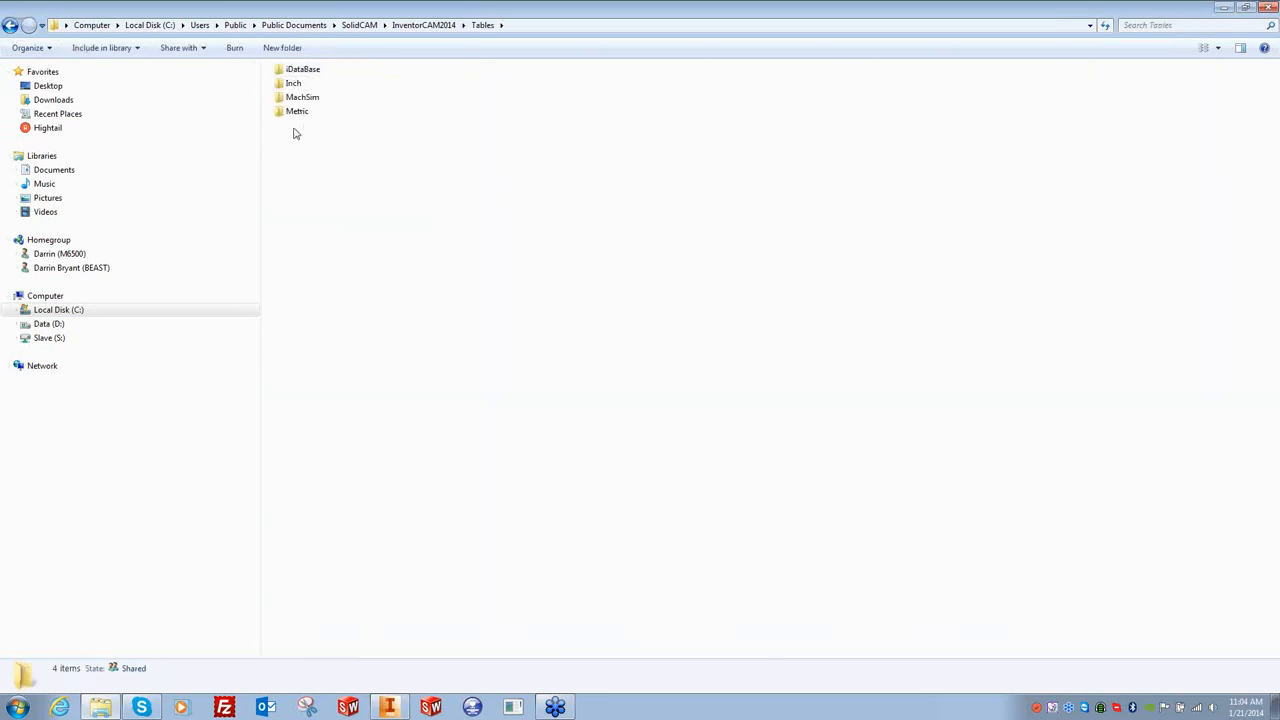
double_click(291, 86)
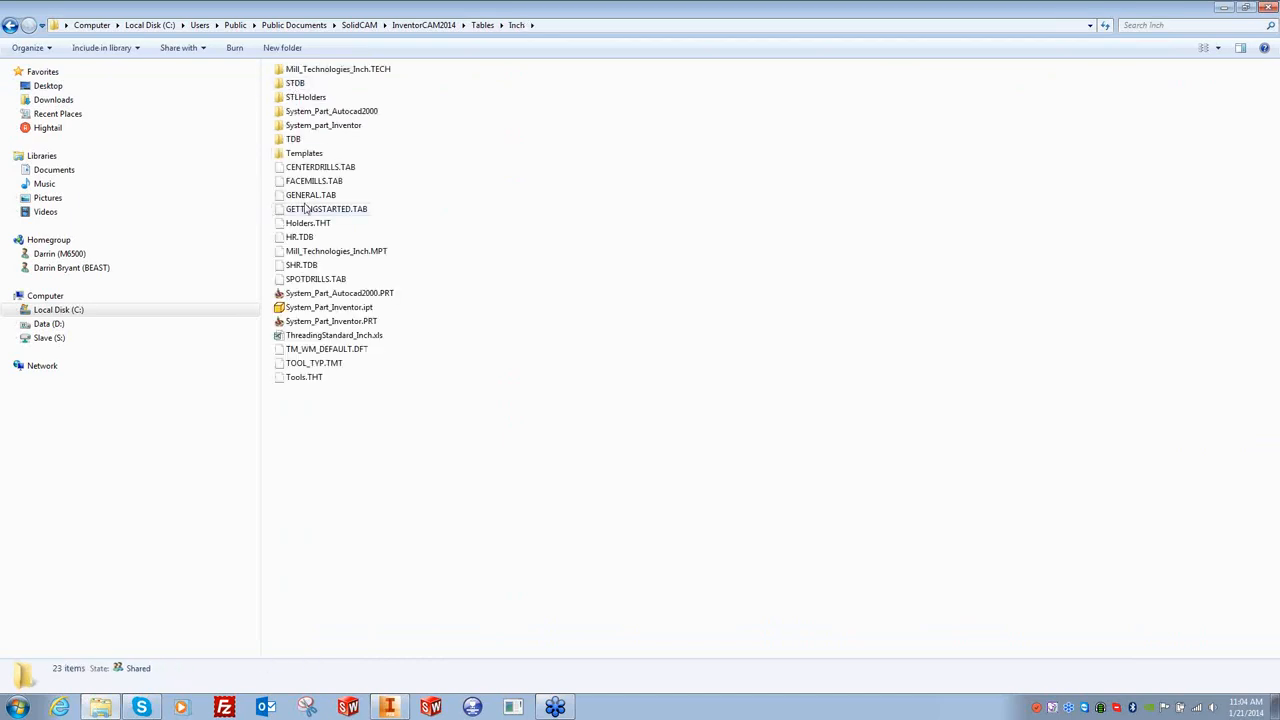
left_click(10, 26)
left_click(10, 26)
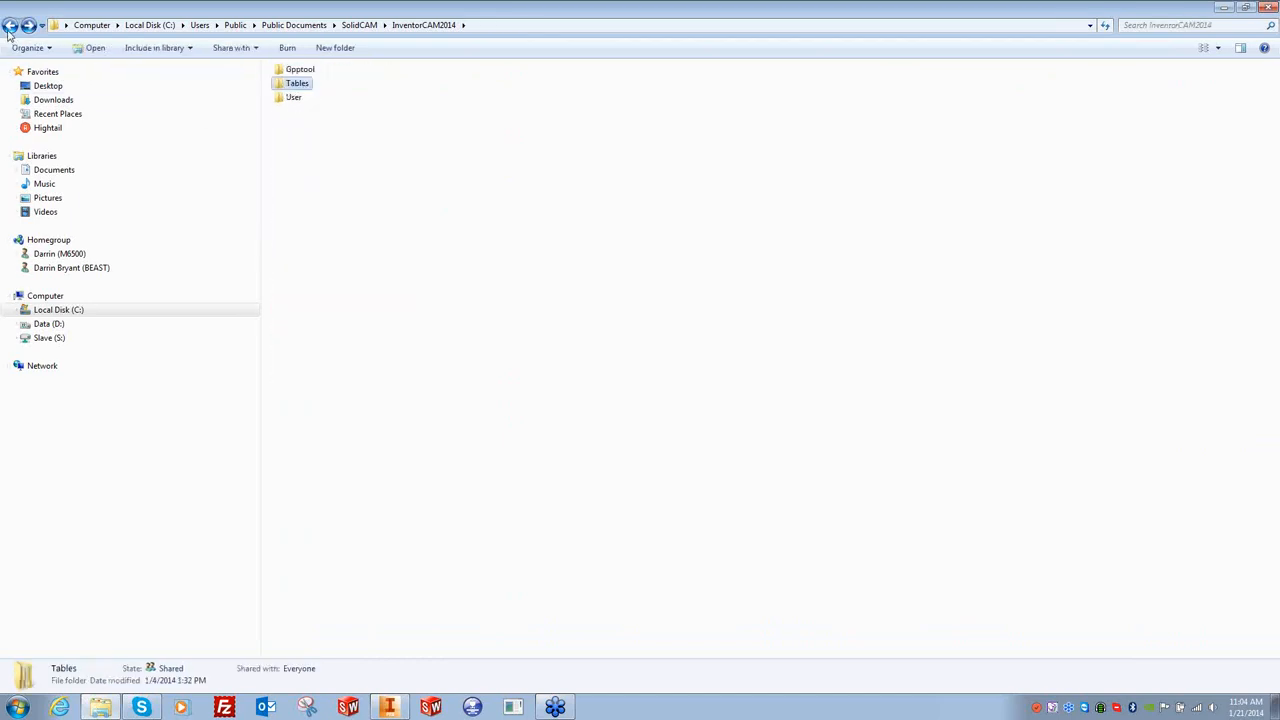
Select the Gpptool and Tables folders together inside the InventorCAM2014 folder.
left_click_drag(340, 65, 302, 88)
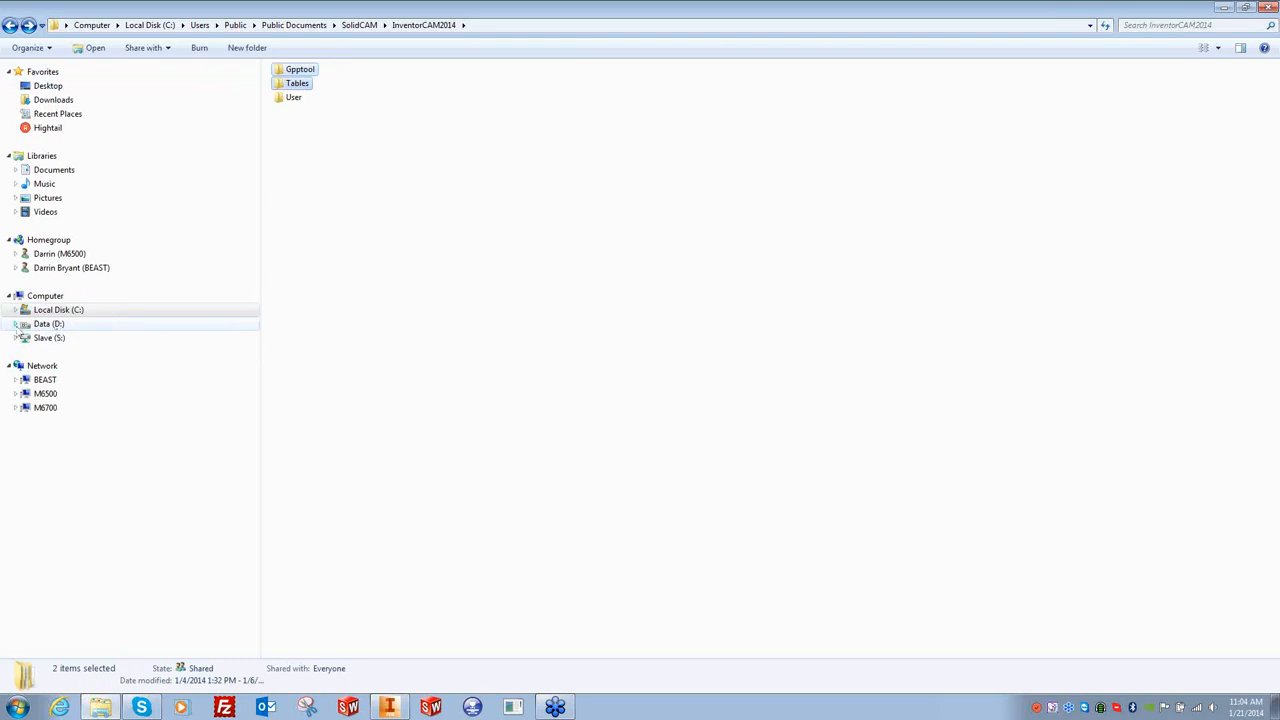
left_click(397, 346)
left_click_drag(334, 73, 310, 94)
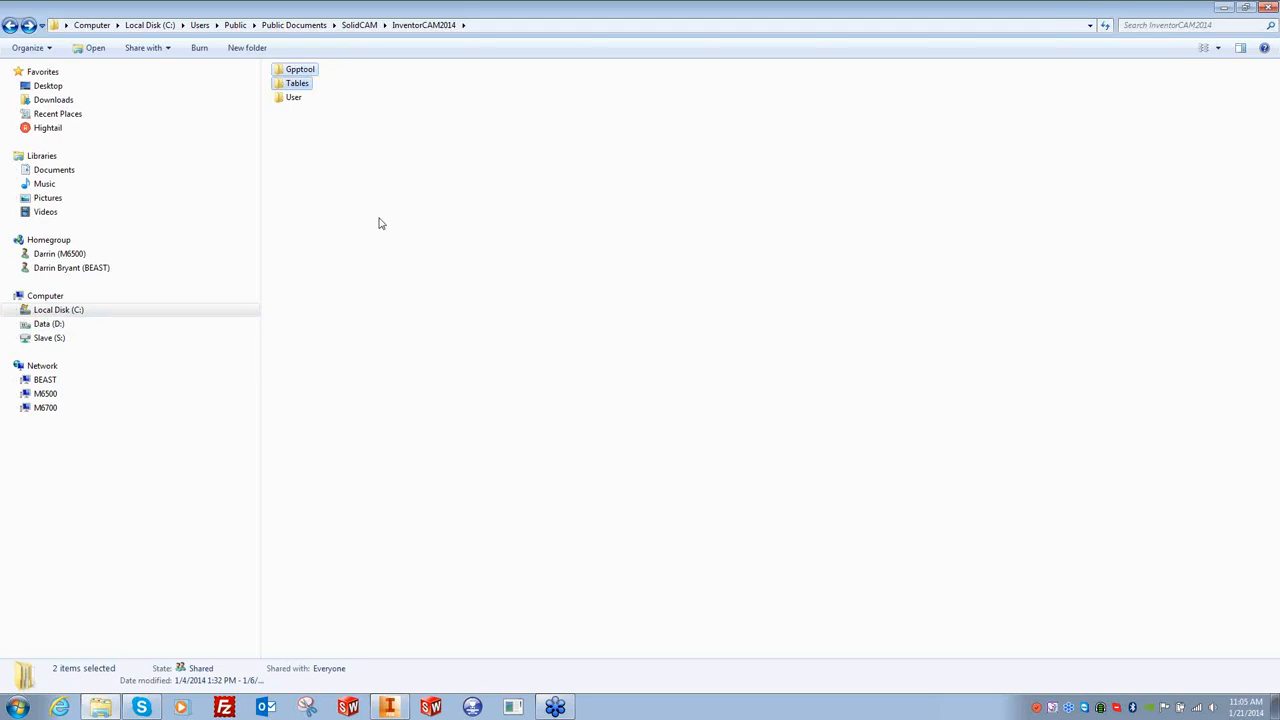
left_click(377, 220)
left_click_drag(334, 73, 304, 88)
Check the Gpptool and Tables folders in the SolidCAM folder on the D: drive and close the file browser.
left_click(48, 323)
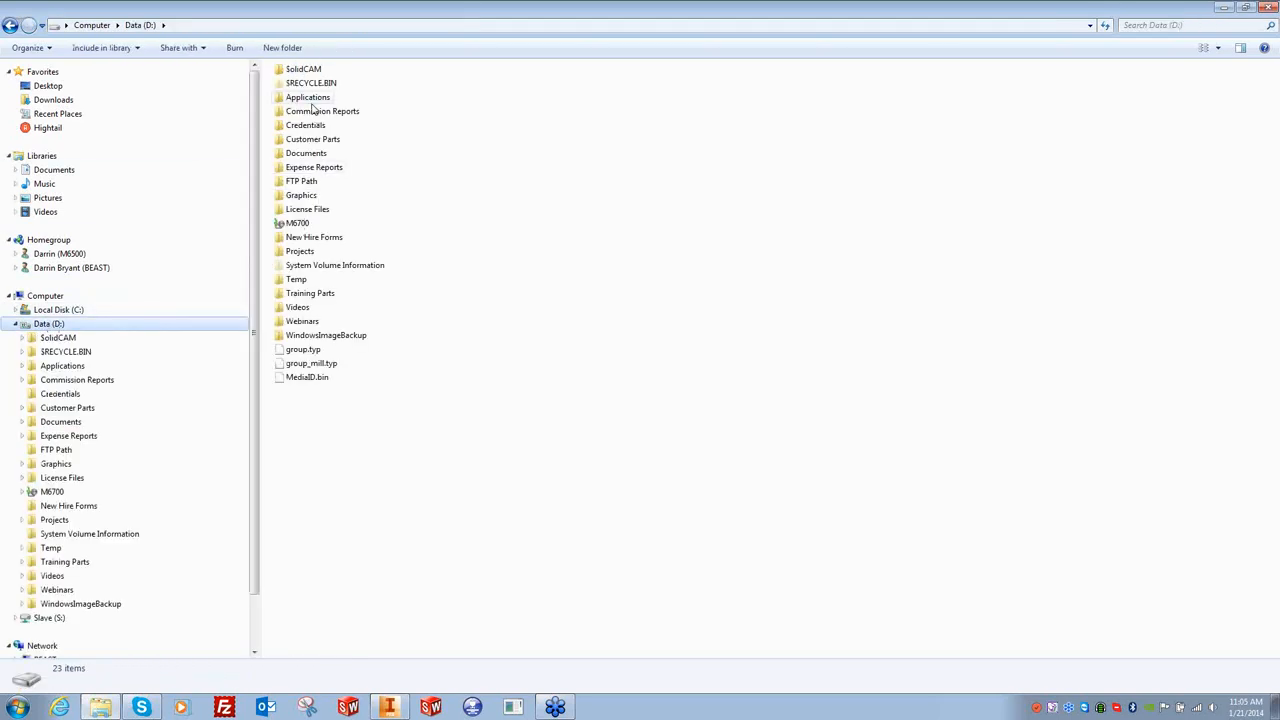
double_click(302, 70)
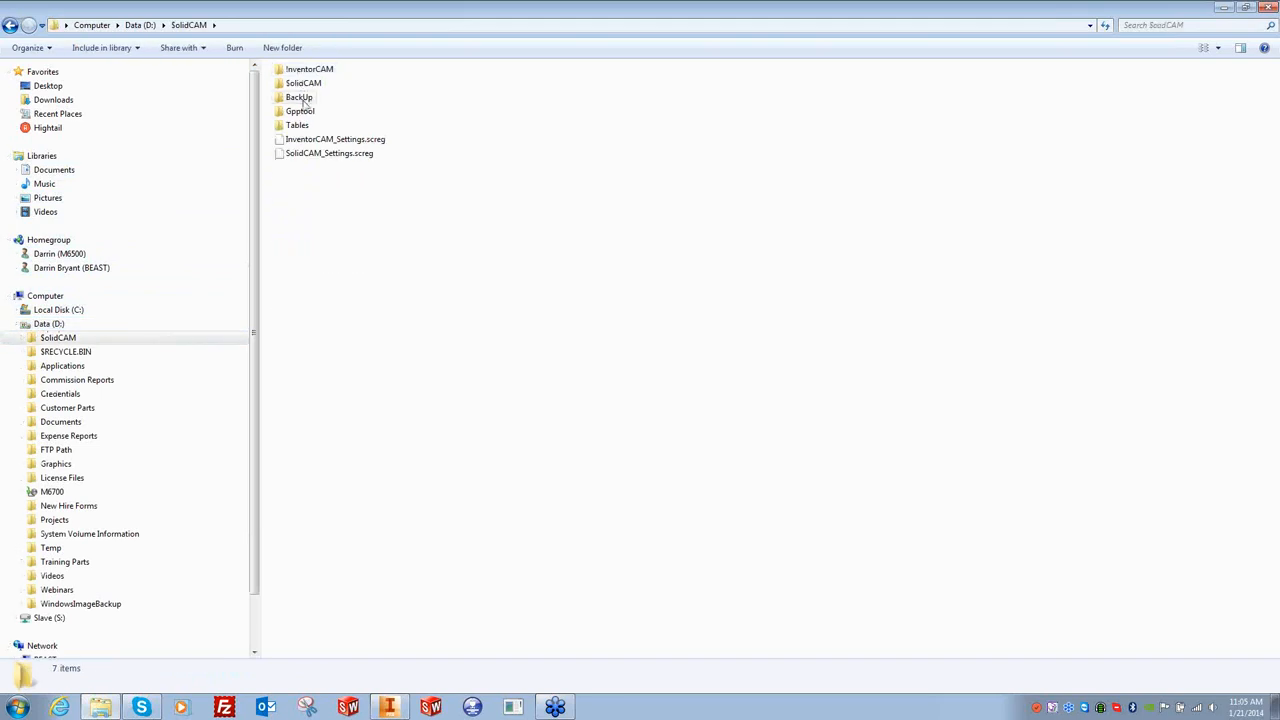
left_click(300, 111)
left_click(297, 126)
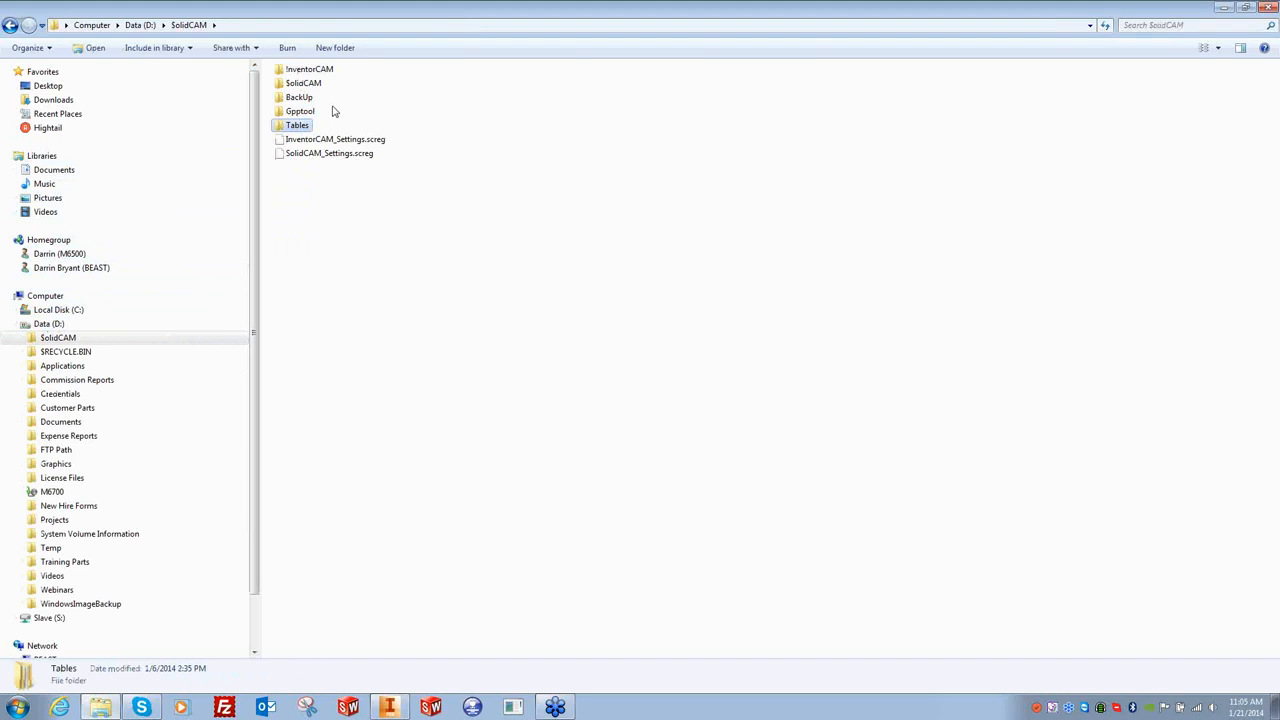
left_click_drag(308, 111, 345, 115)
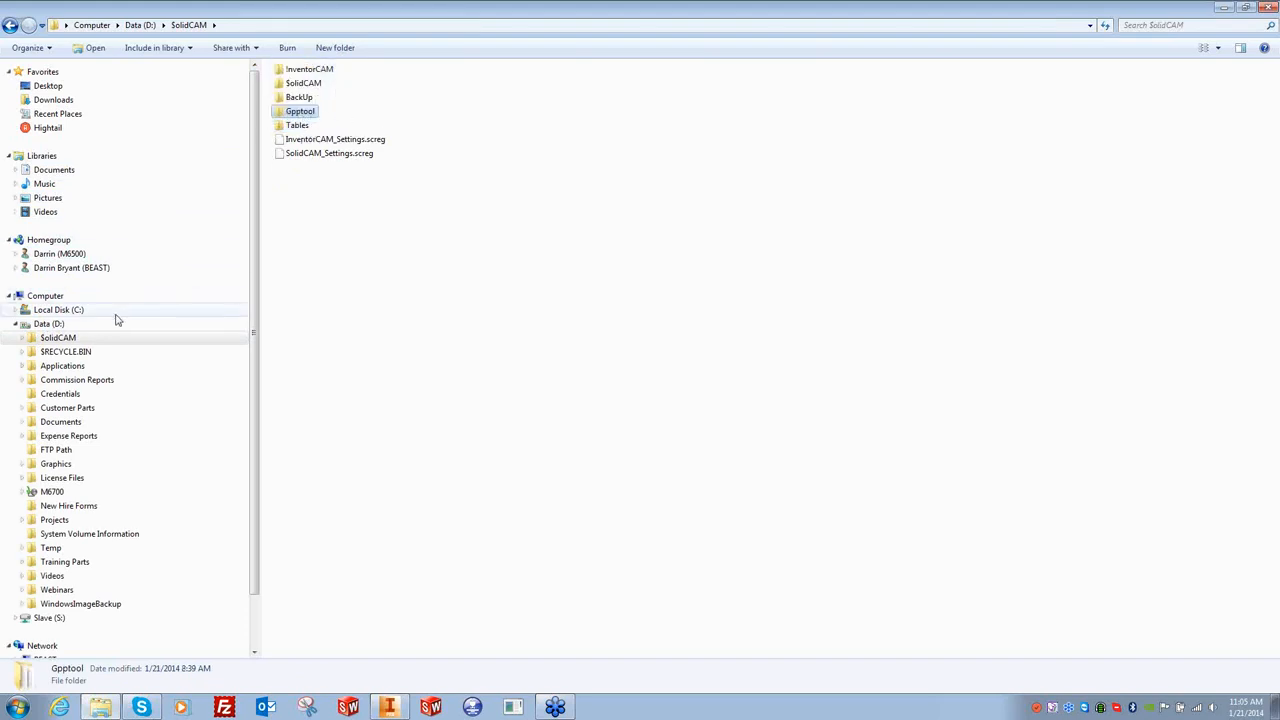
left_click(16, 326)
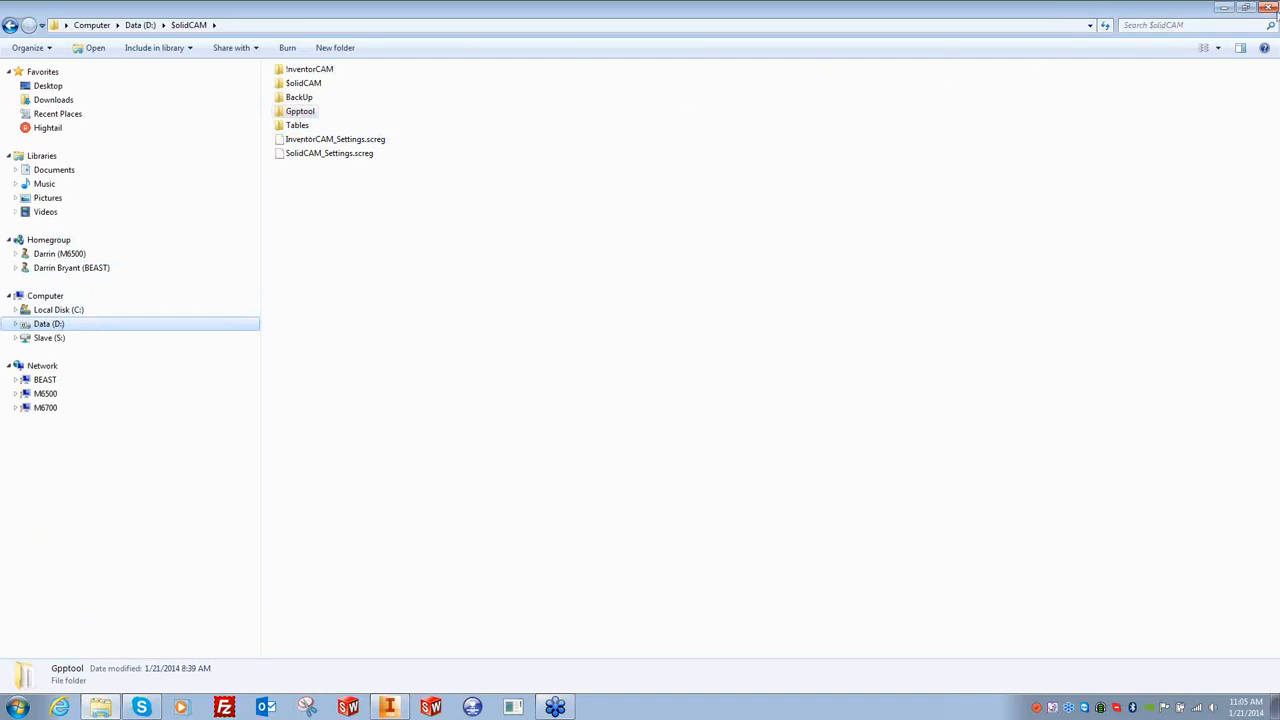
left_click(1268, 8)
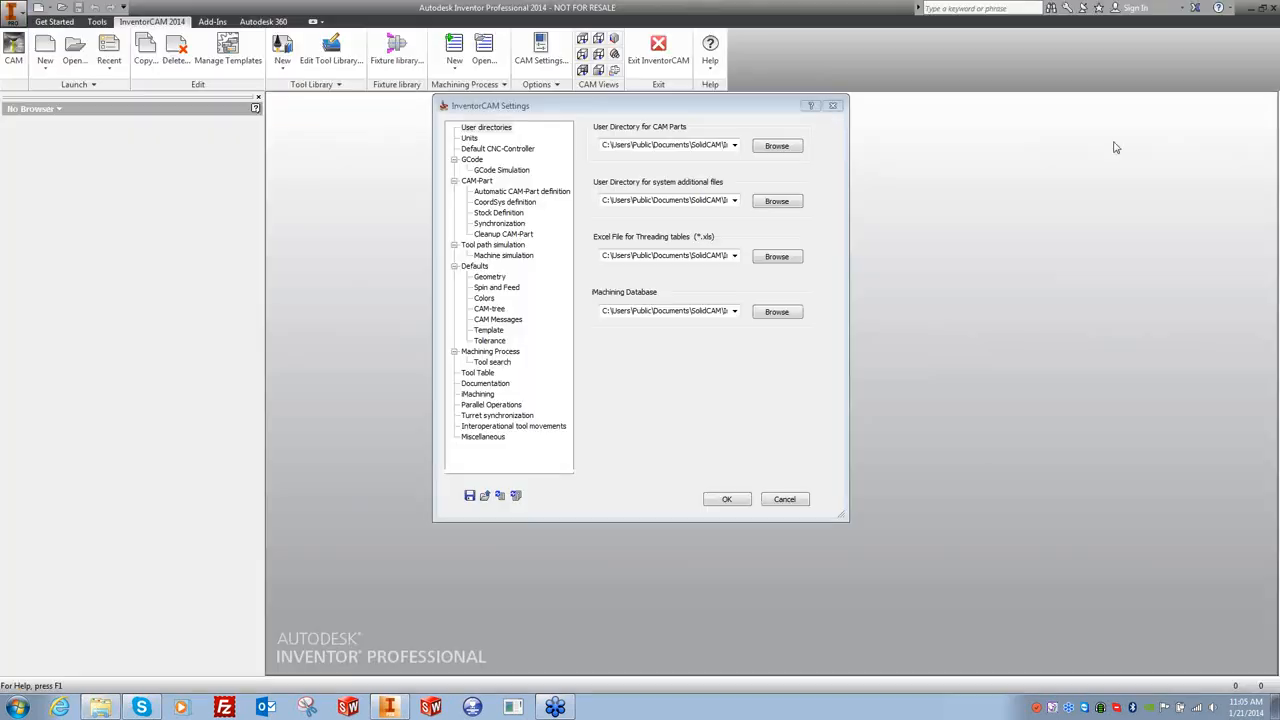
Set the user directory for CAM parts to the InventorCAM folder inside SolidCAM on the D: drive.
left_click(505, 131)
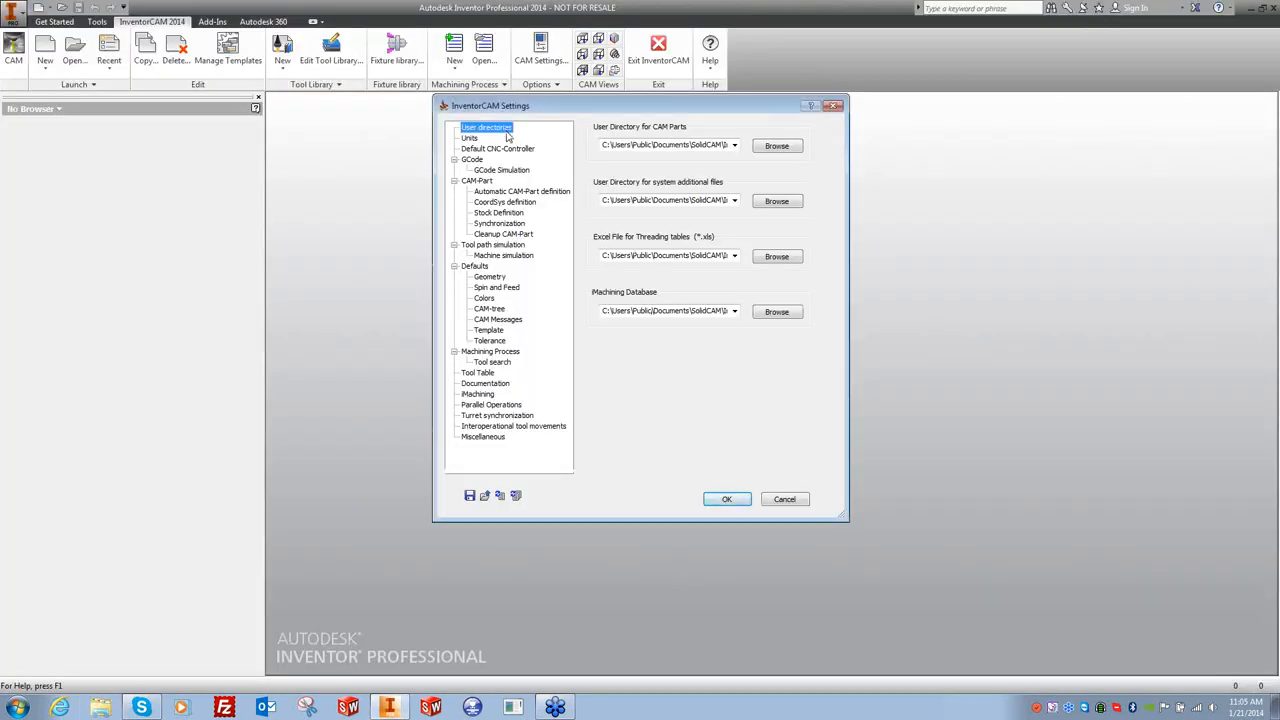
double_click(603, 146)
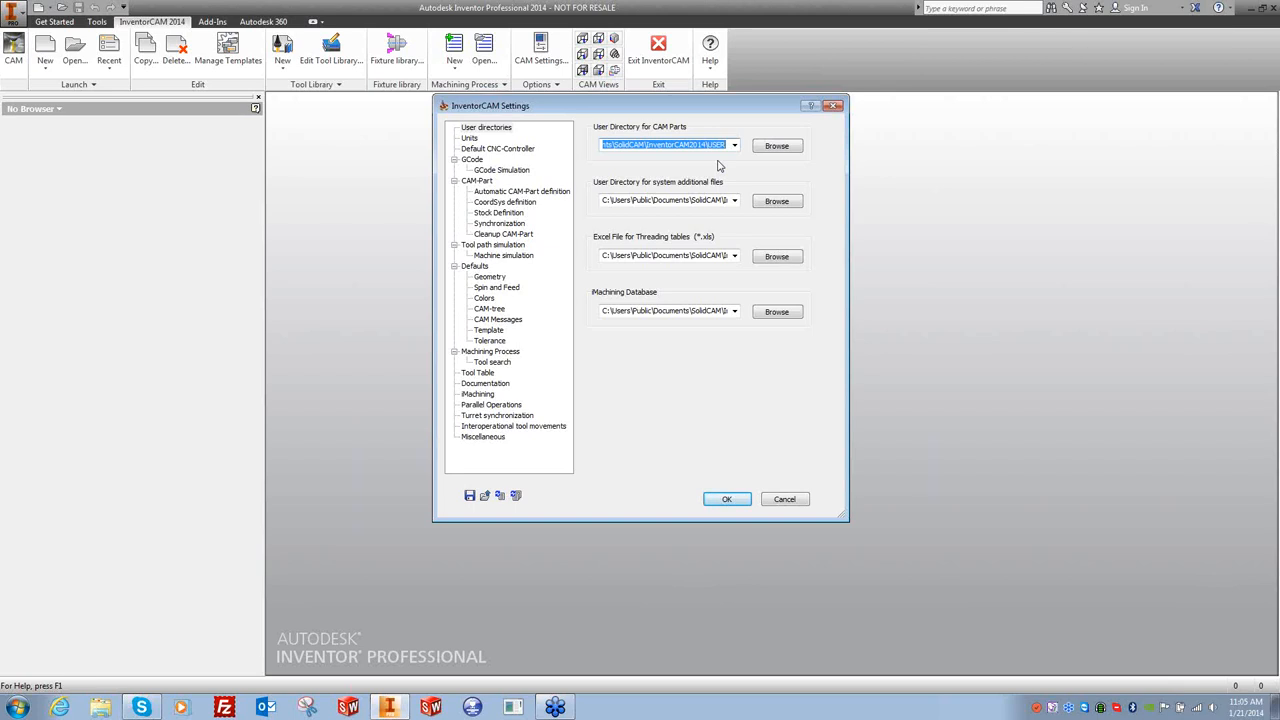
left_click(772, 147)
scroll(729, 400, "down", 5)
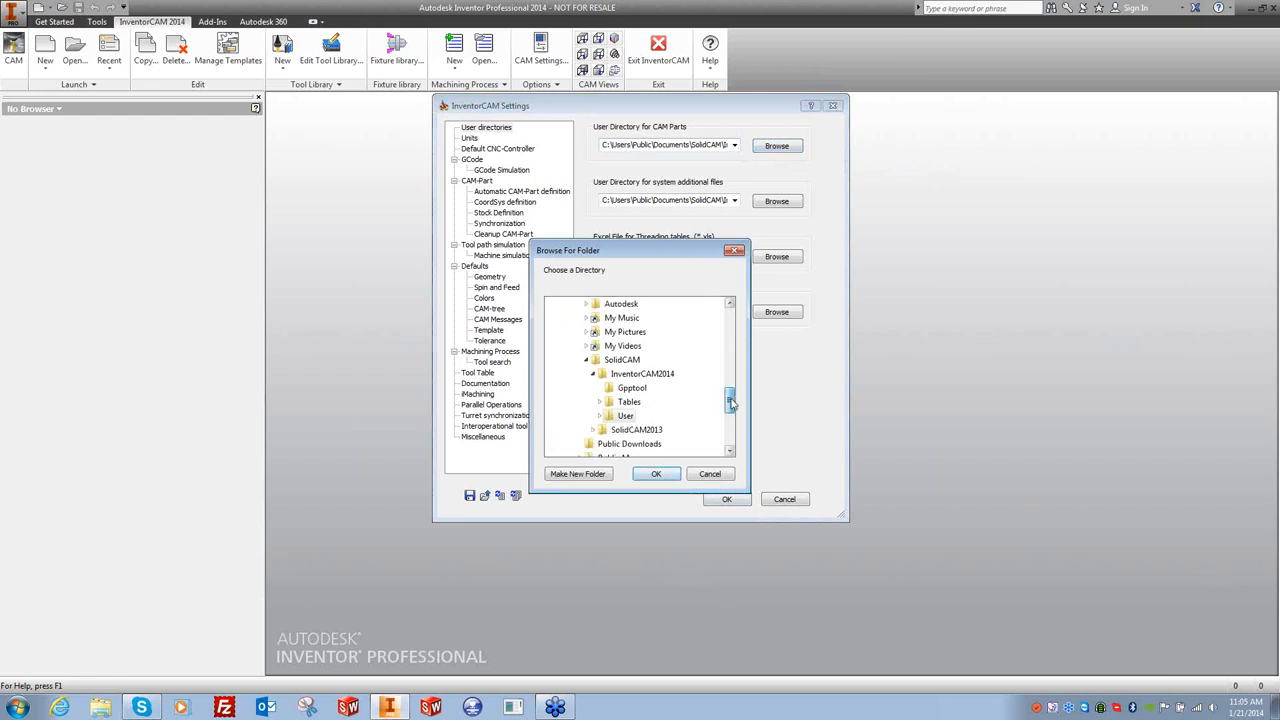
left_click(565, 402)
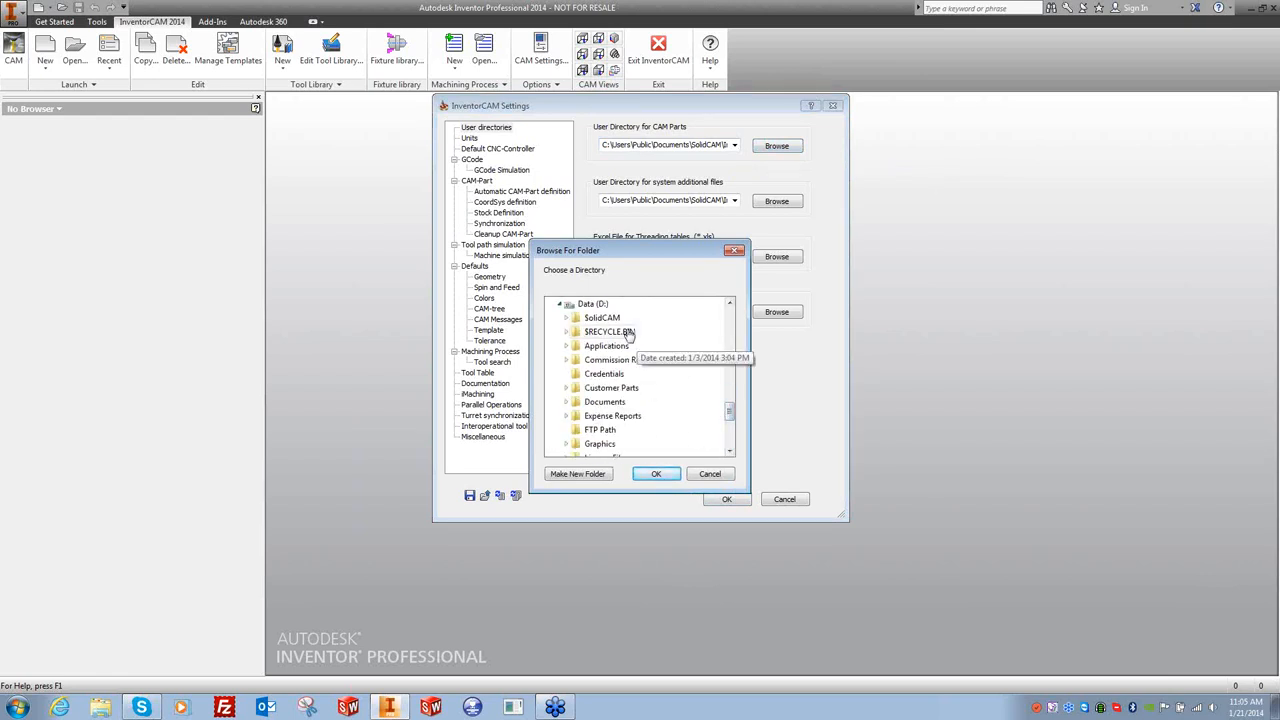
left_click(567, 318)
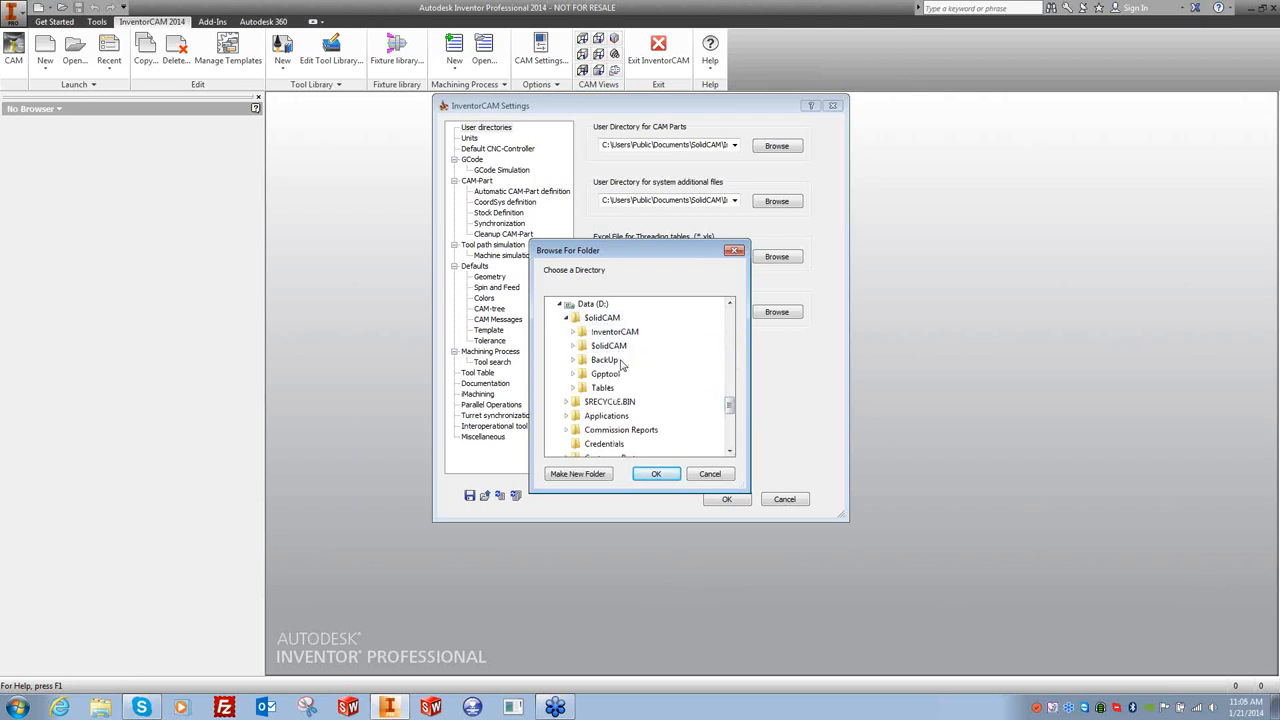
left_click(573, 331)
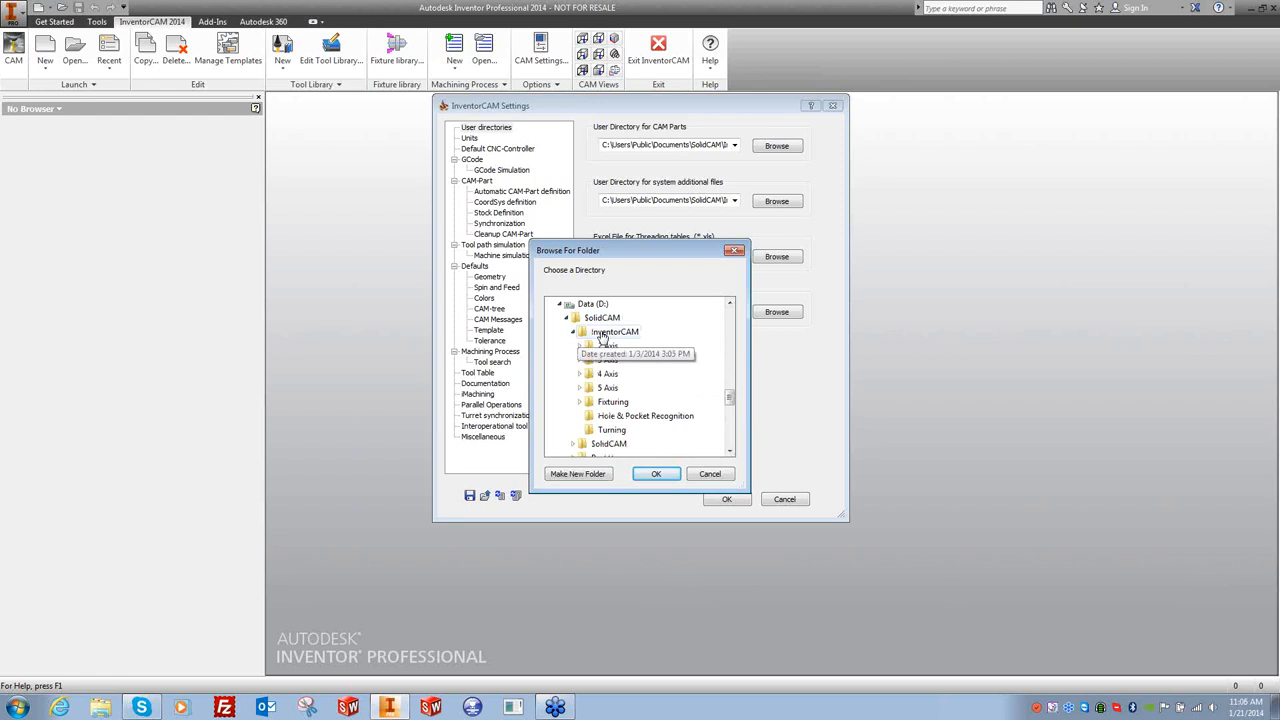
left_click(612, 332)
left_click(652, 476)
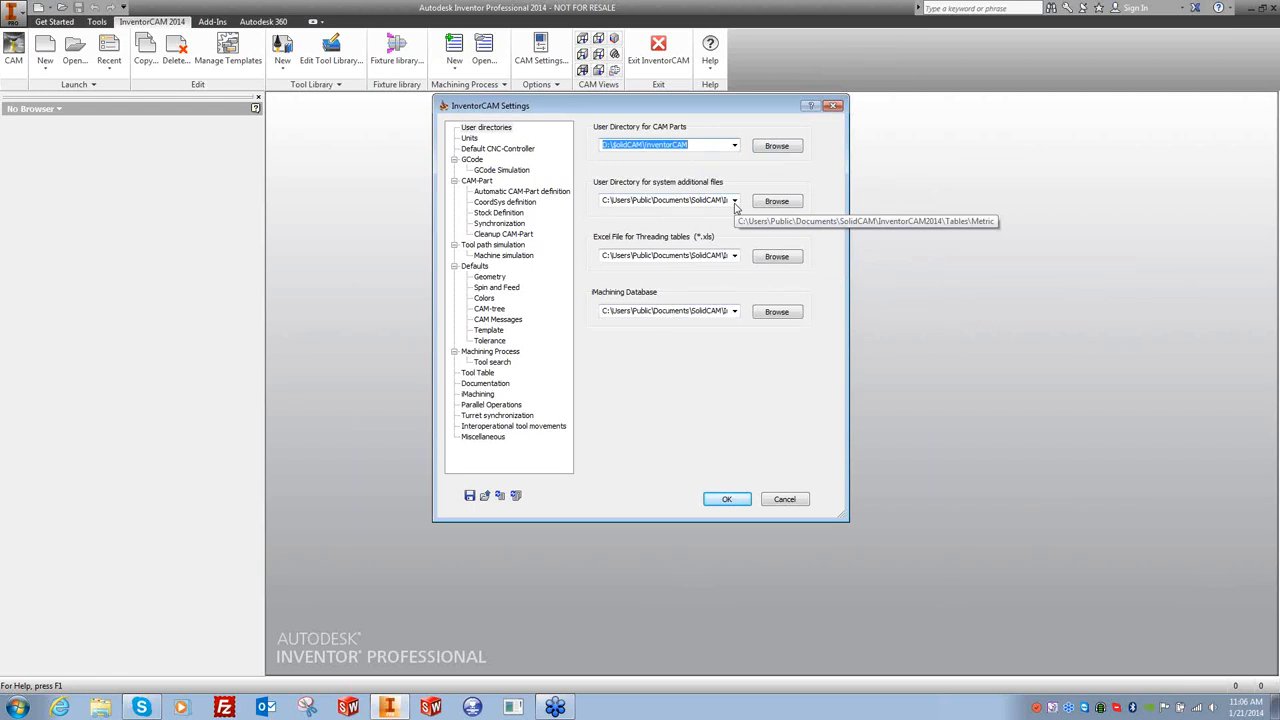
Change the default CAM units to Inch.
left_click(469, 139)
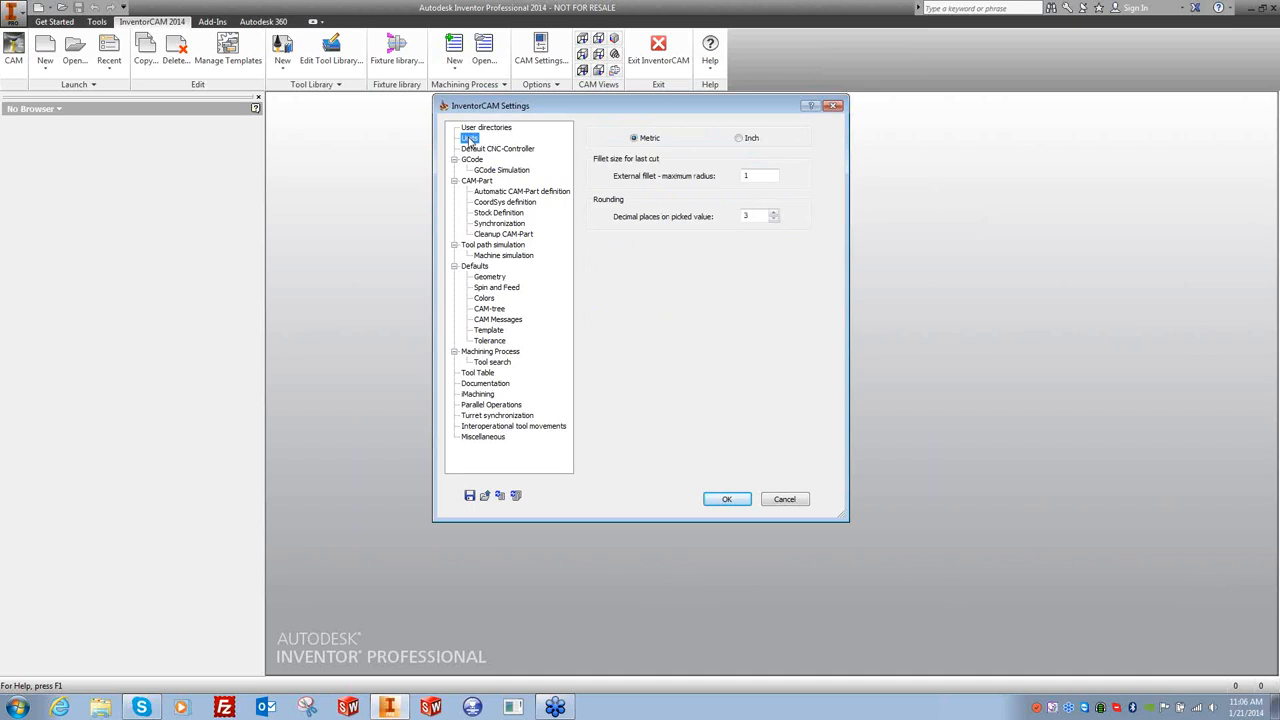
left_click(741, 139)
Set the user directory for system additional files to the Tables\Inch folder inside SolidCAM on the D: drive.
left_click(479, 130)
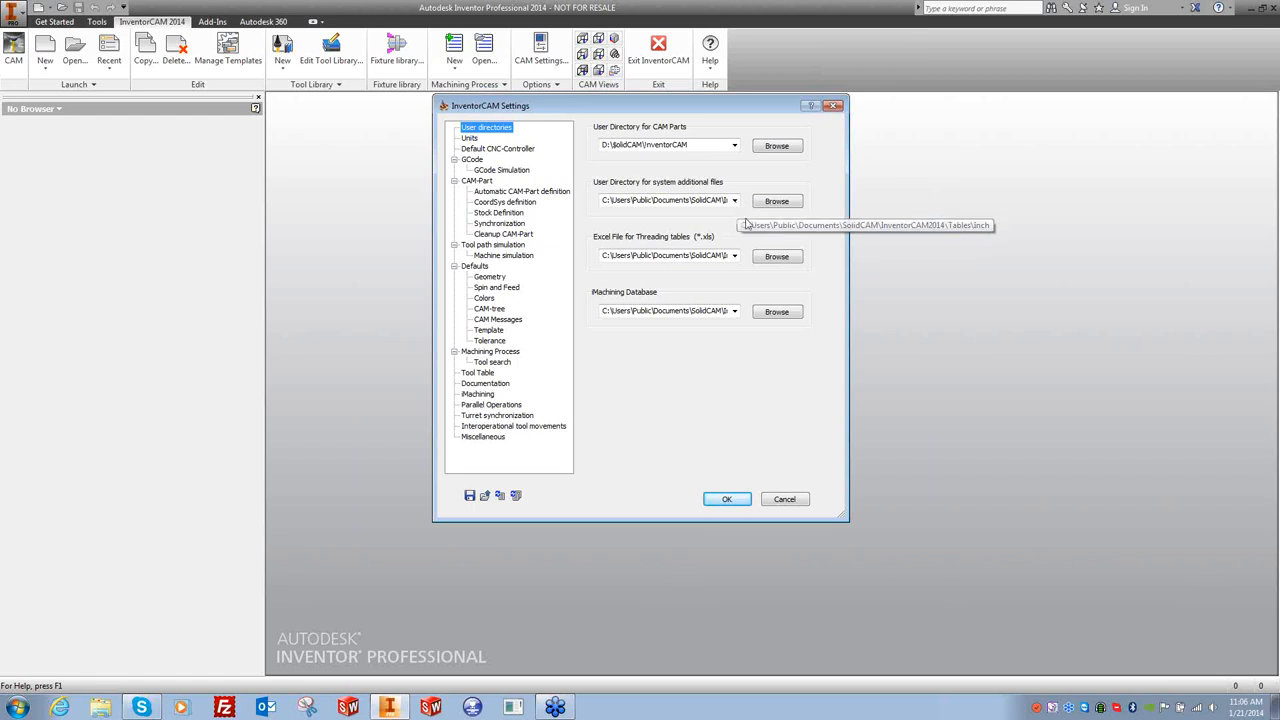
left_click(776, 205)
scroll(714, 419, "down", 6)
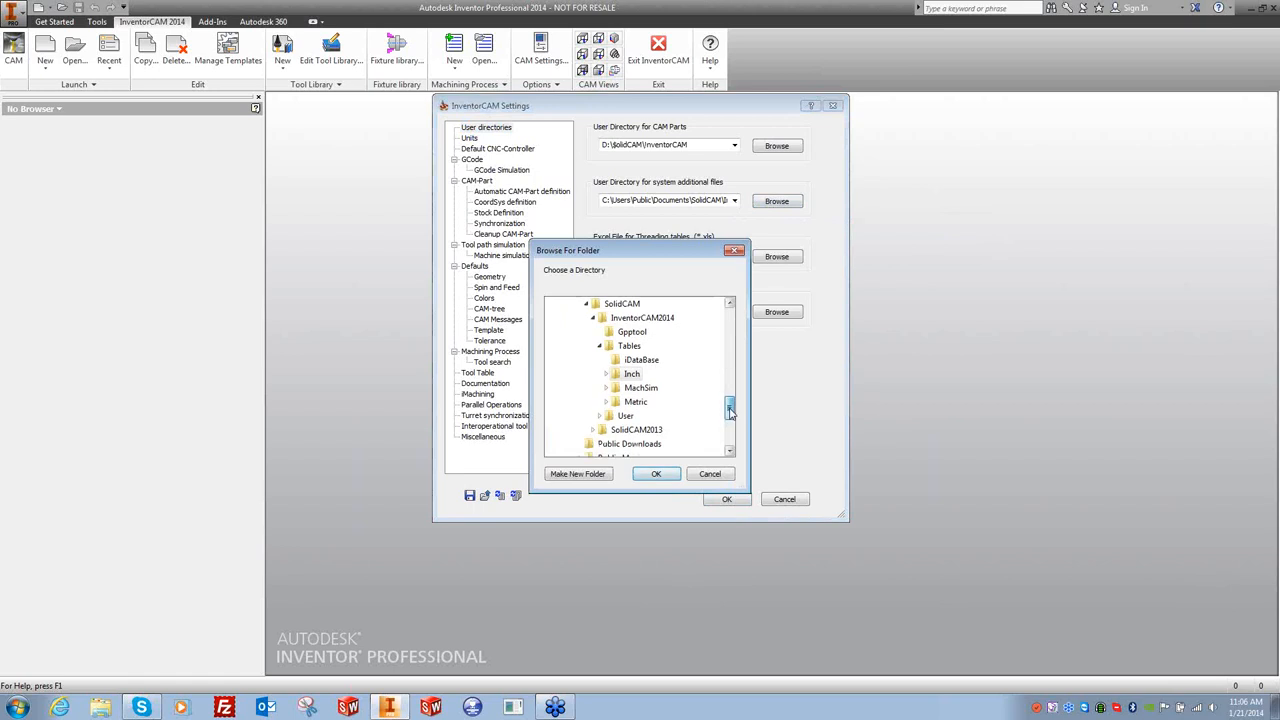
left_click(561, 403)
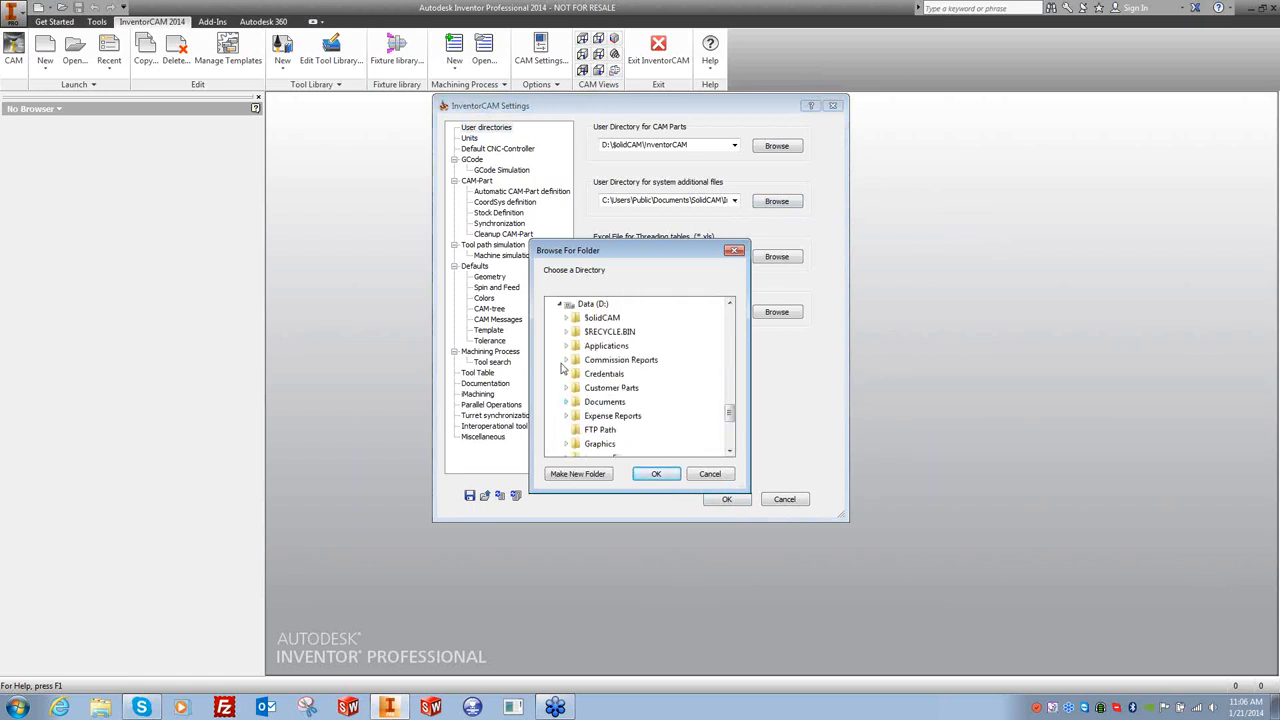
left_click(566, 317)
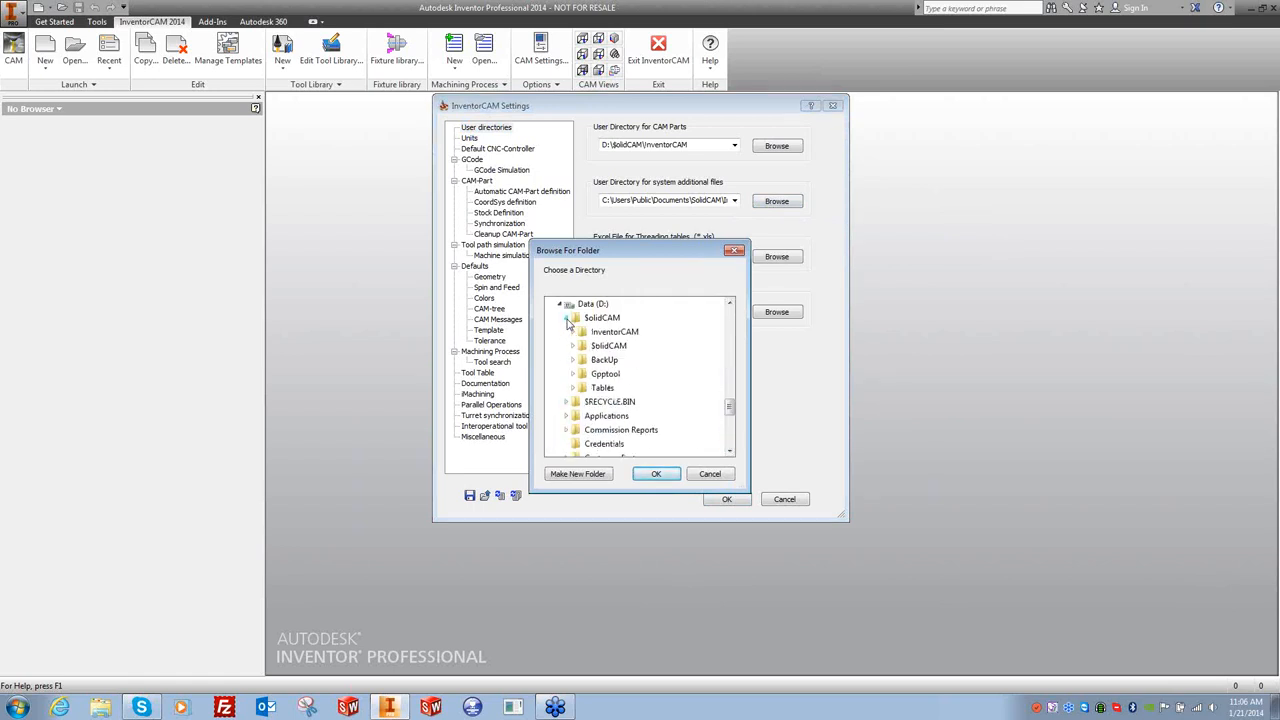
left_click(573, 387)
double_click(605, 415)
left_click(632, 472)
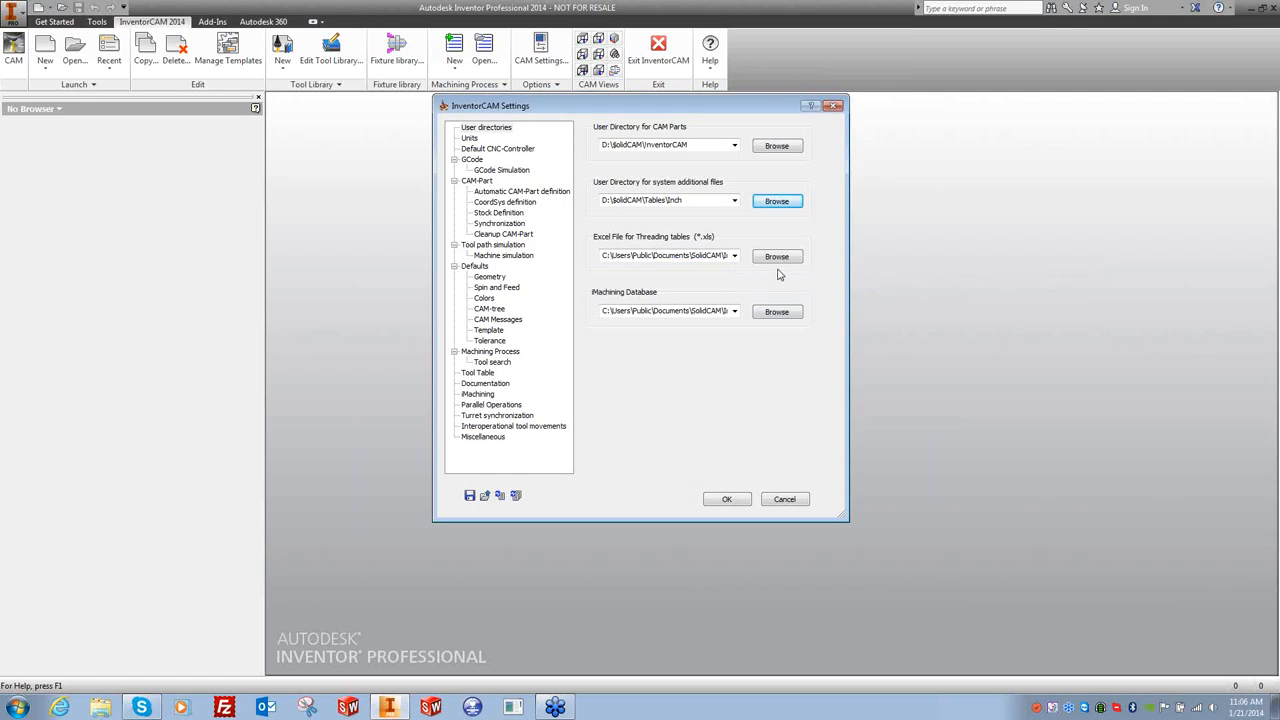
Set the Excel file for threading tables to ThreadingStandard_Inch.xls in SolidCAM's Tables\Inch folder on the D: drive and check its path.
left_click(777, 257)
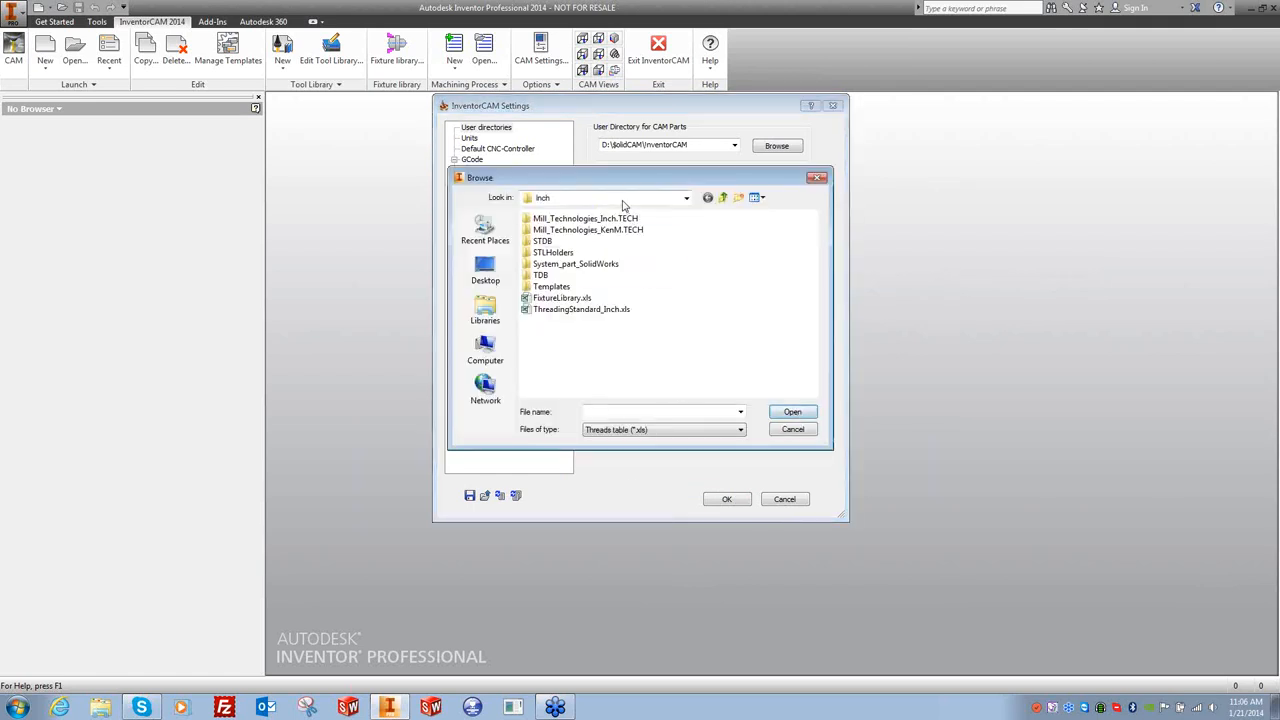
left_click(618, 198)
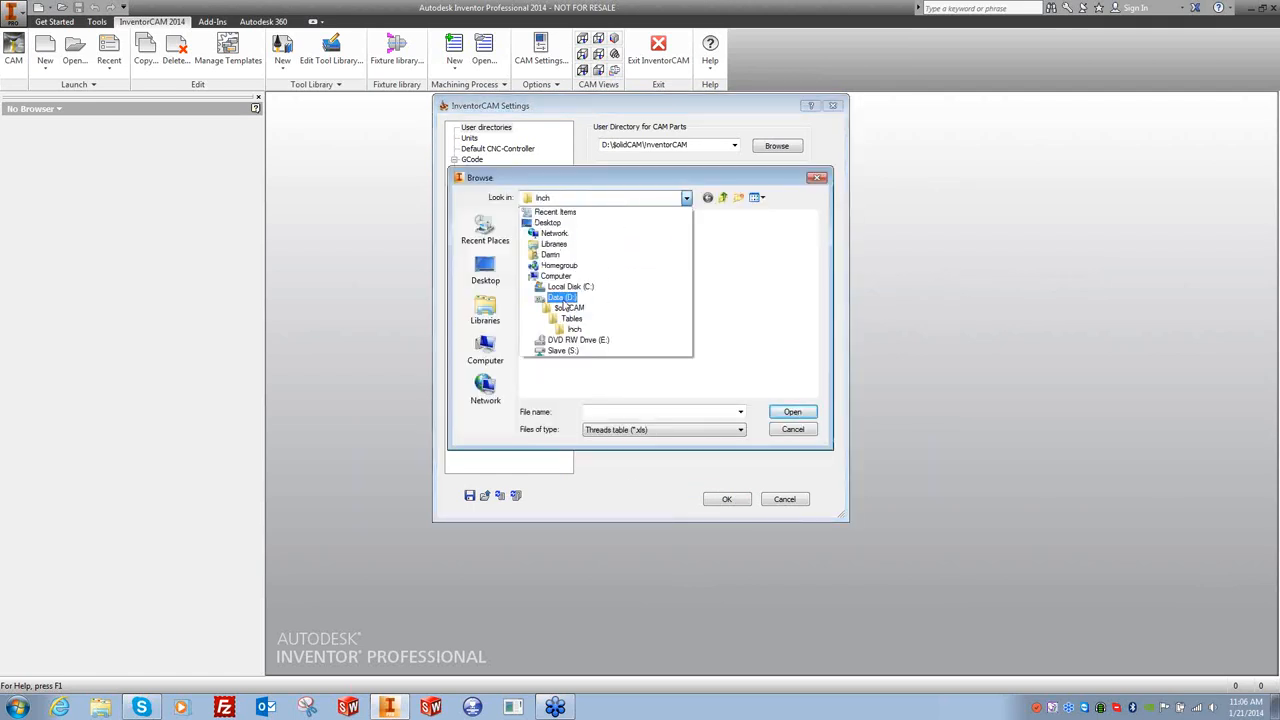
left_click(566, 309)
left_click(600, 198)
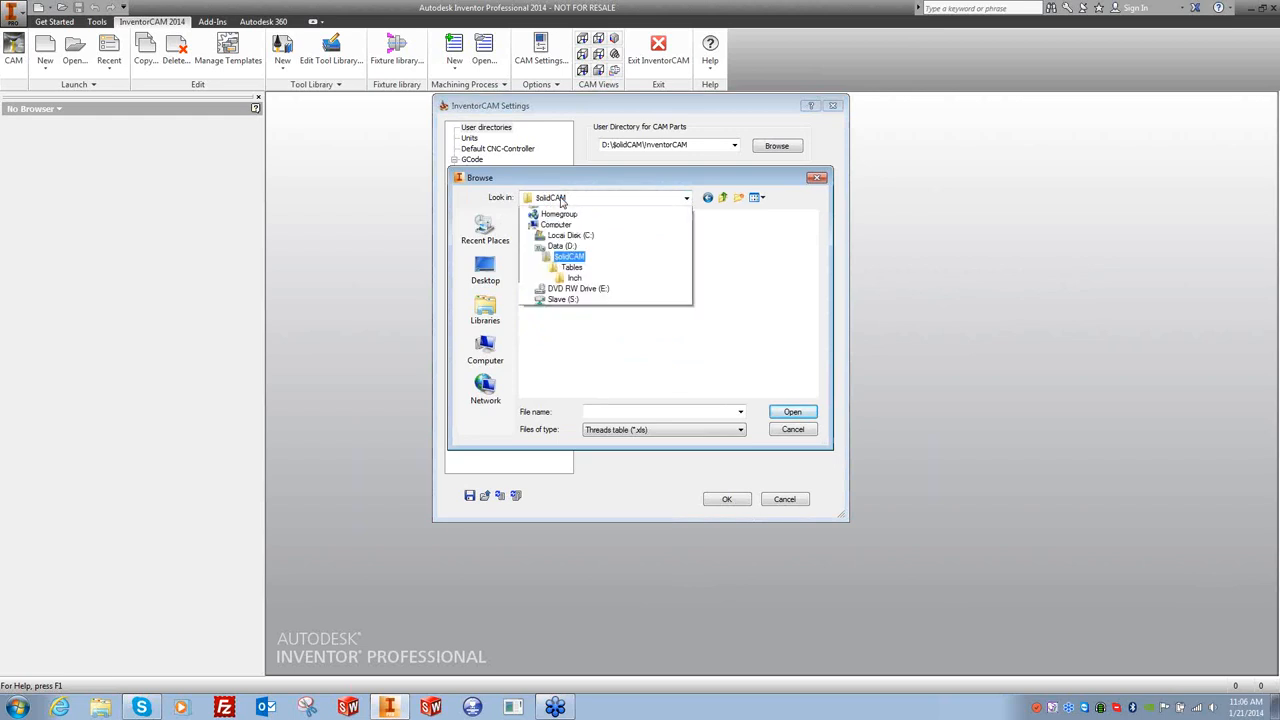
left_click(570, 329)
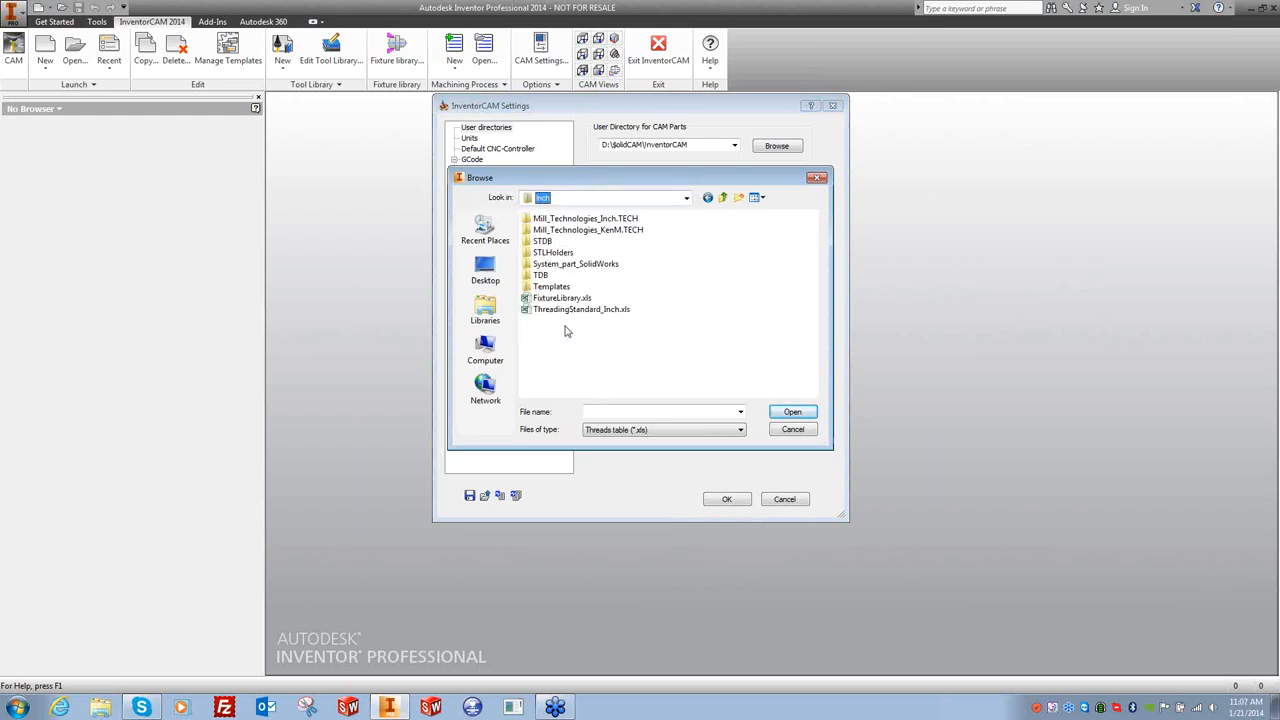
left_click(590, 311)
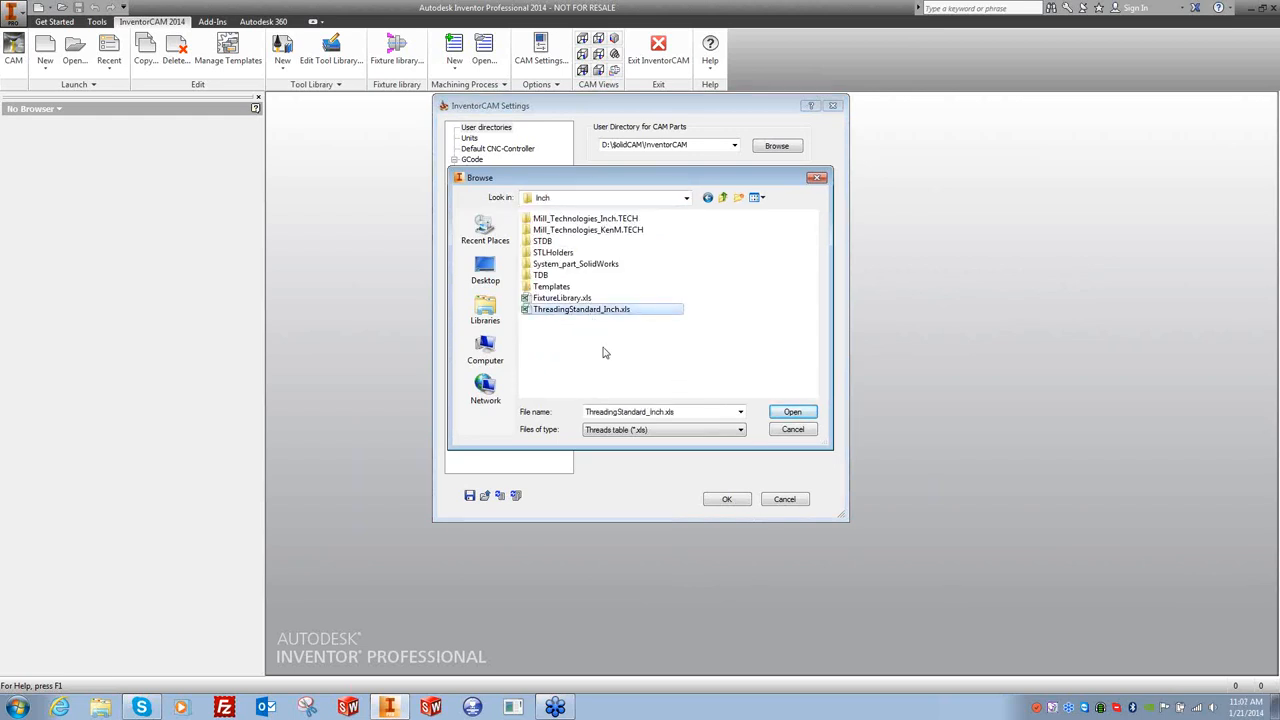
left_click(790, 412)
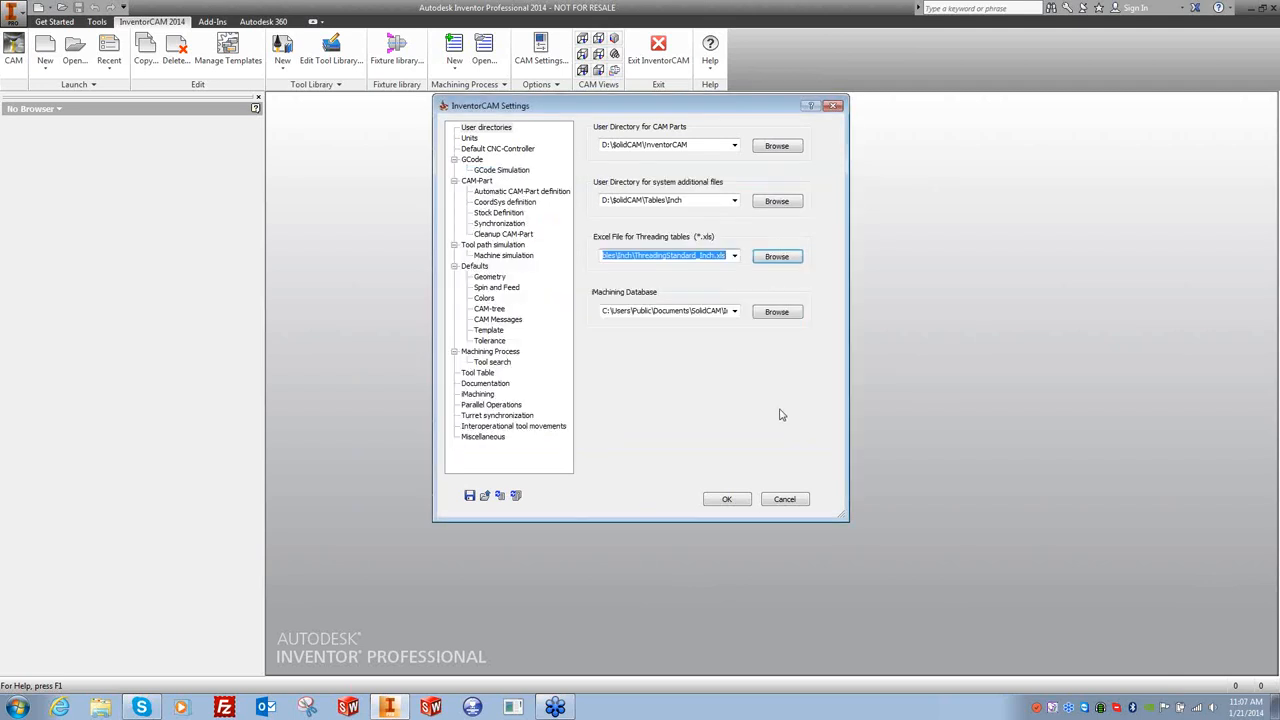
left_click_drag(700, 255, 571, 262)
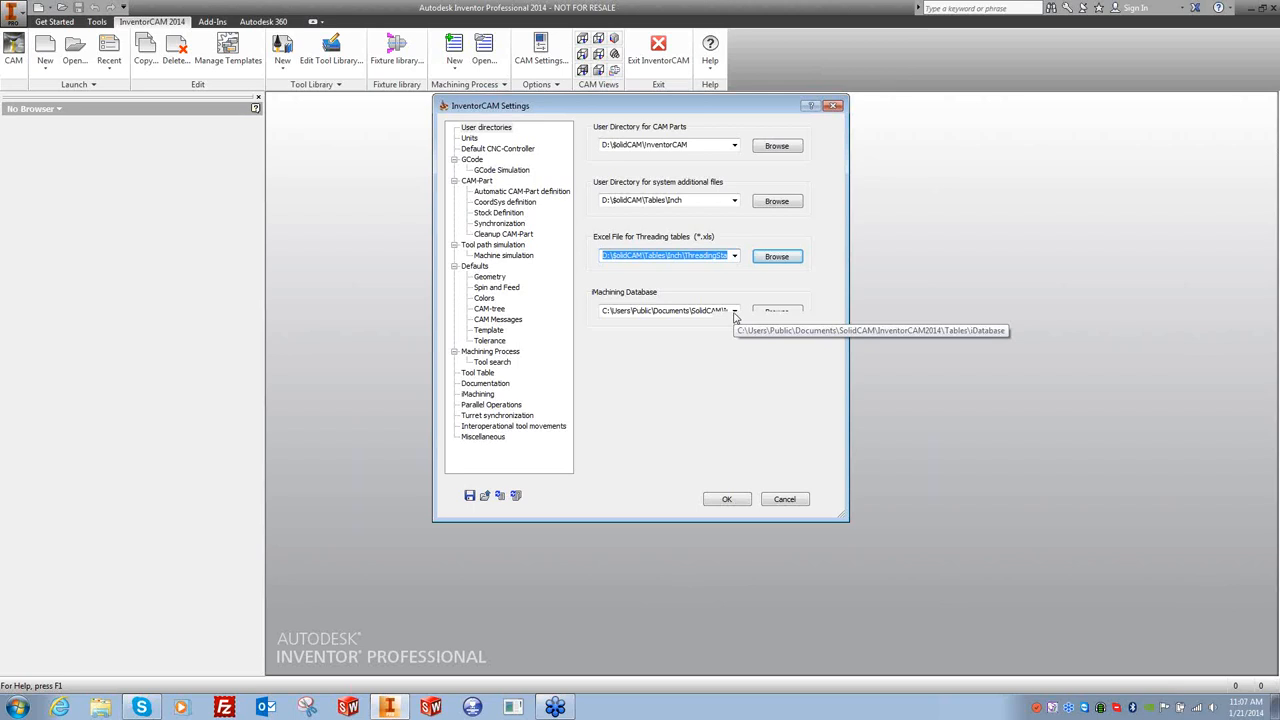
Set the iMachining database to the iDataBase folder inside SolidCAM\Tables on the D: drive.
left_click(777, 312)
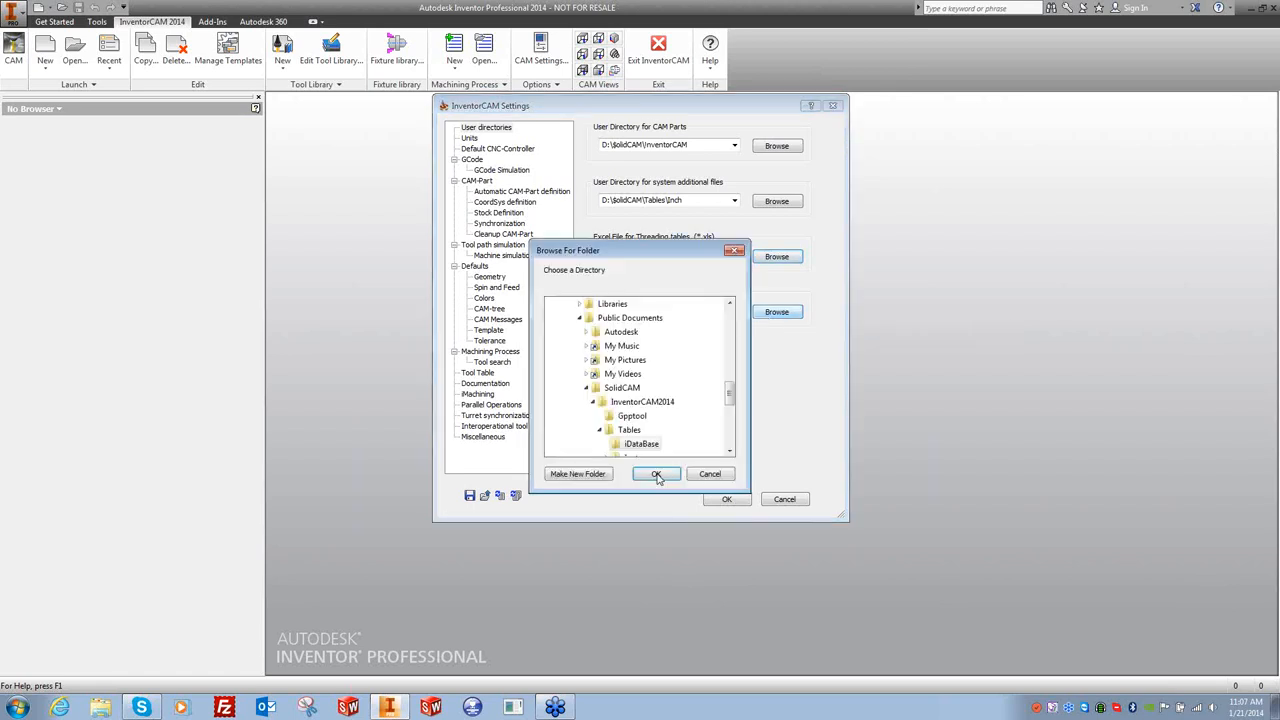
left_click_drag(729, 398, 729, 440)
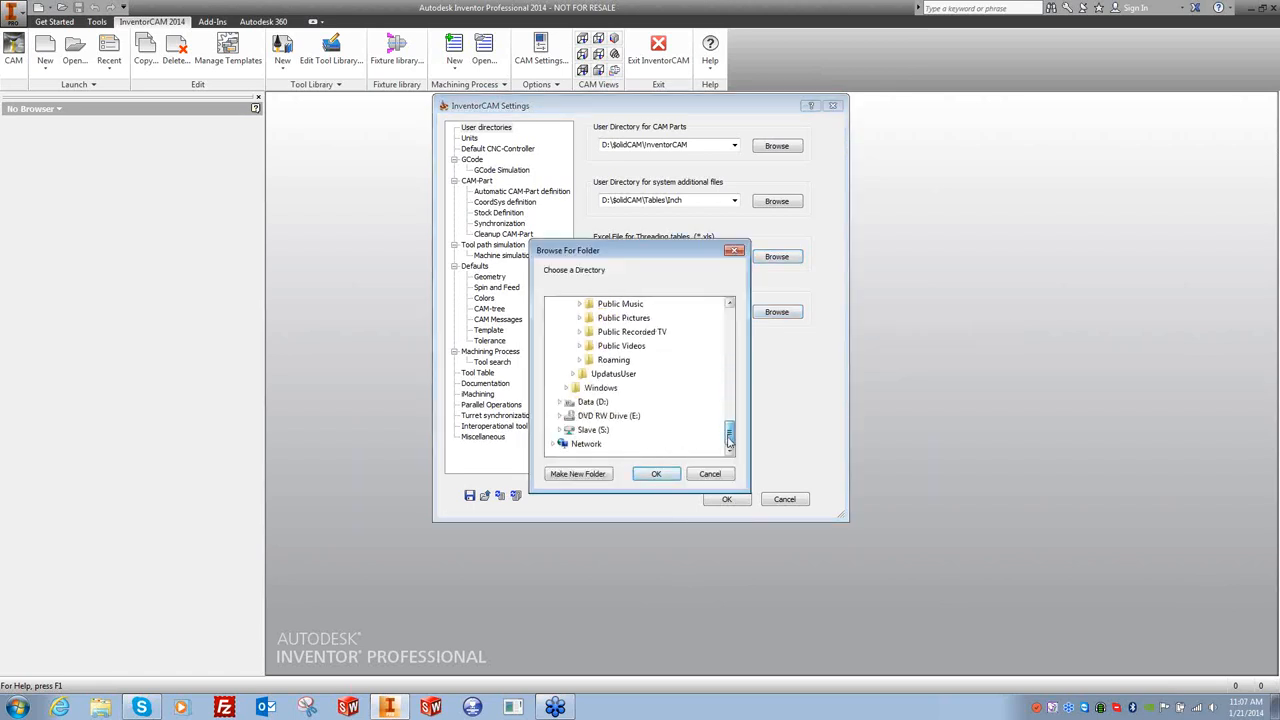
left_click(561, 408)
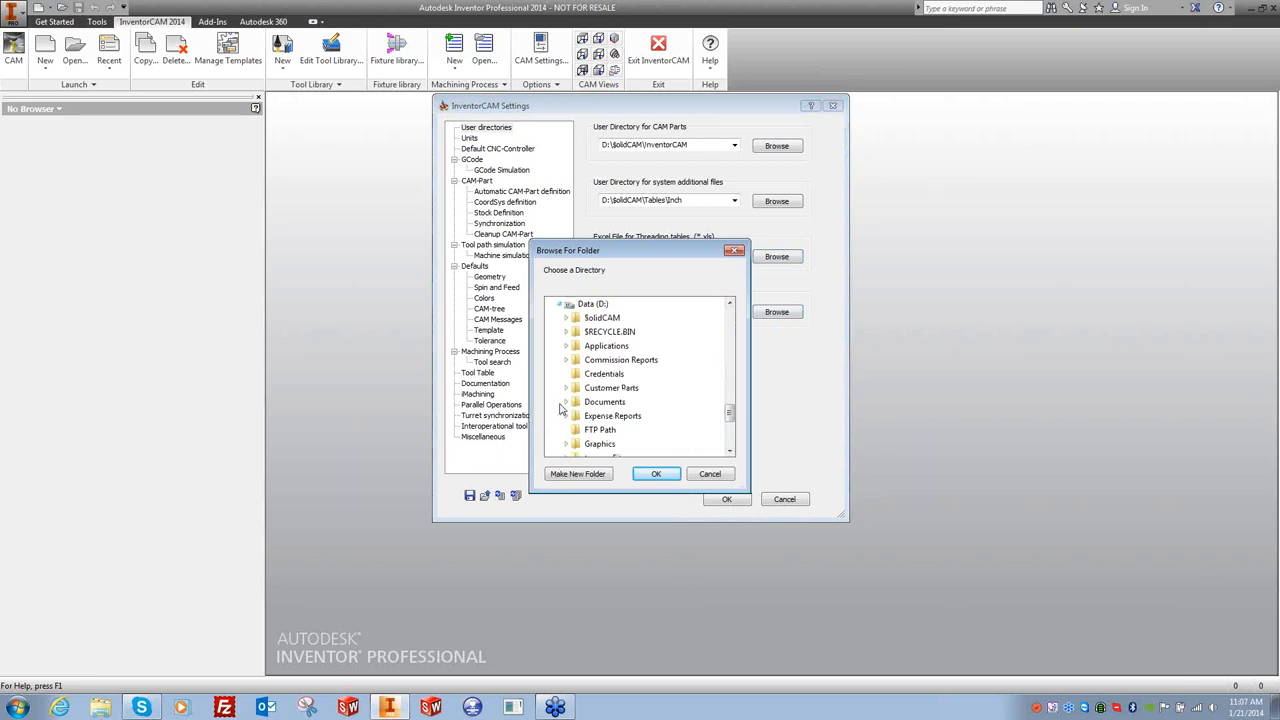
left_click(567, 318)
left_click(574, 388)
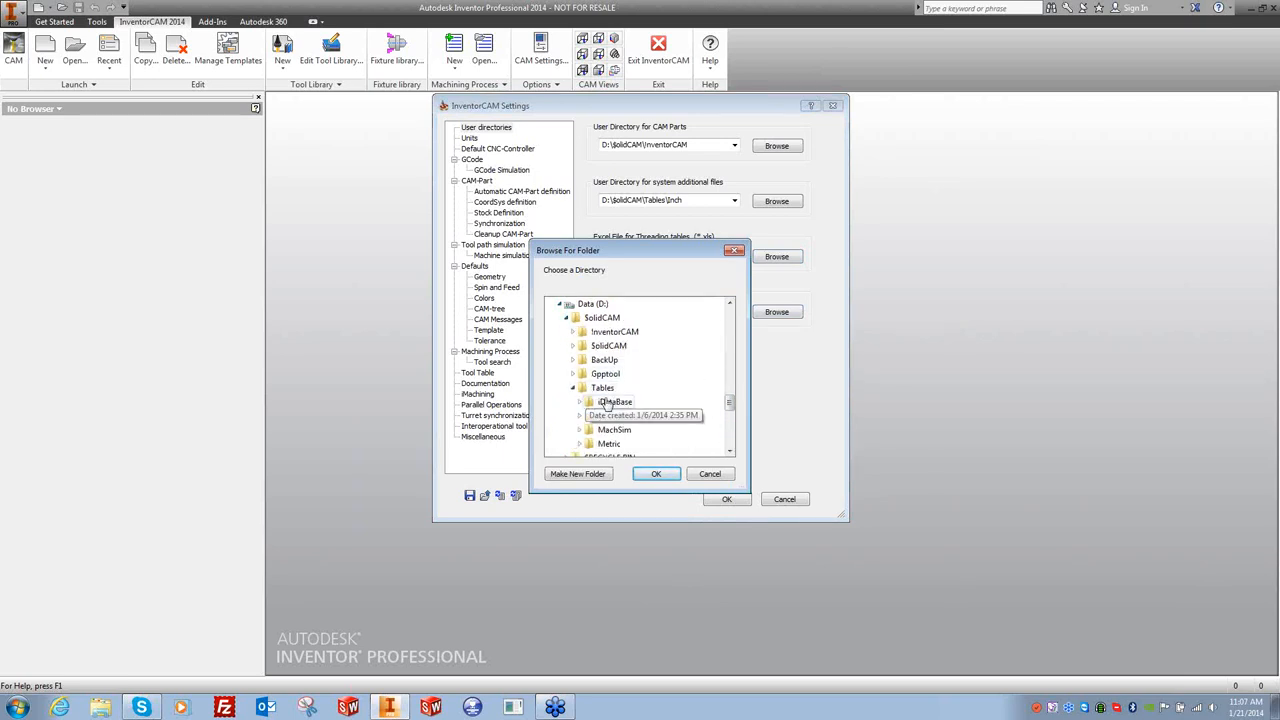
left_click(613, 401)
left_click(657, 474)
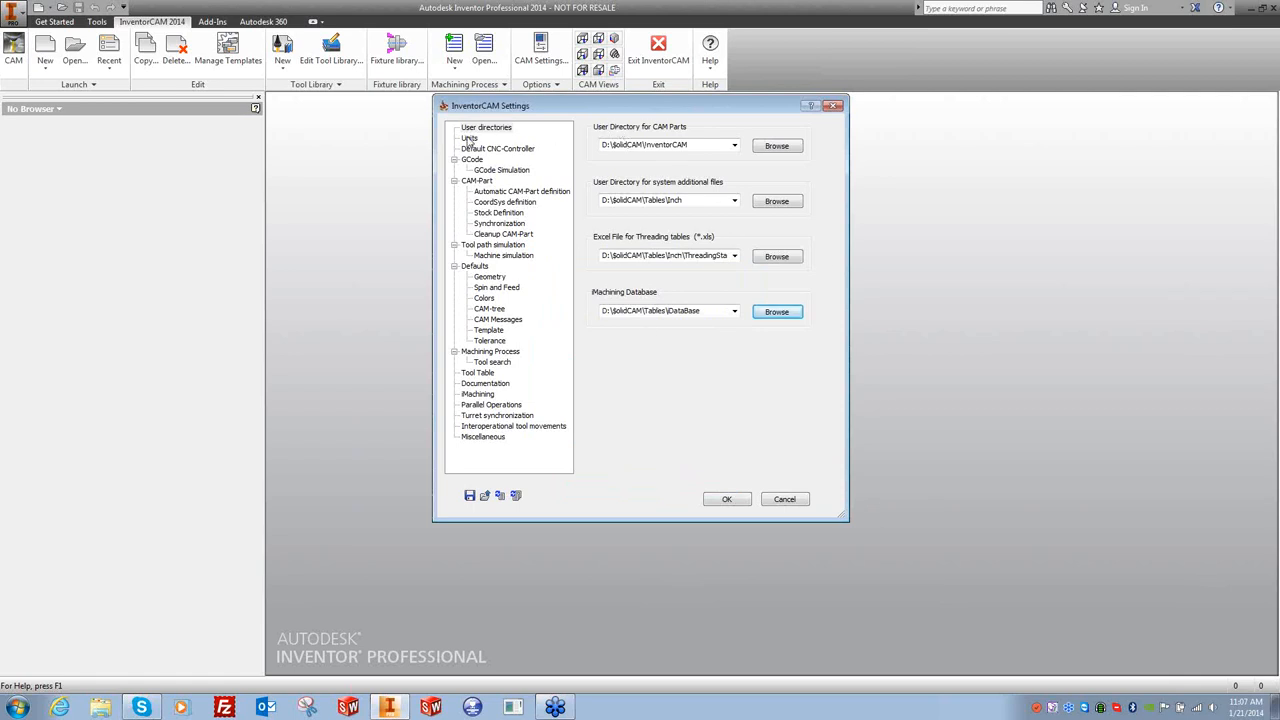
Check the Inch units setting and set the post-processor files directory to the Gpptool folder inside SolidCAM on the D: drive.
left_click(469, 138)
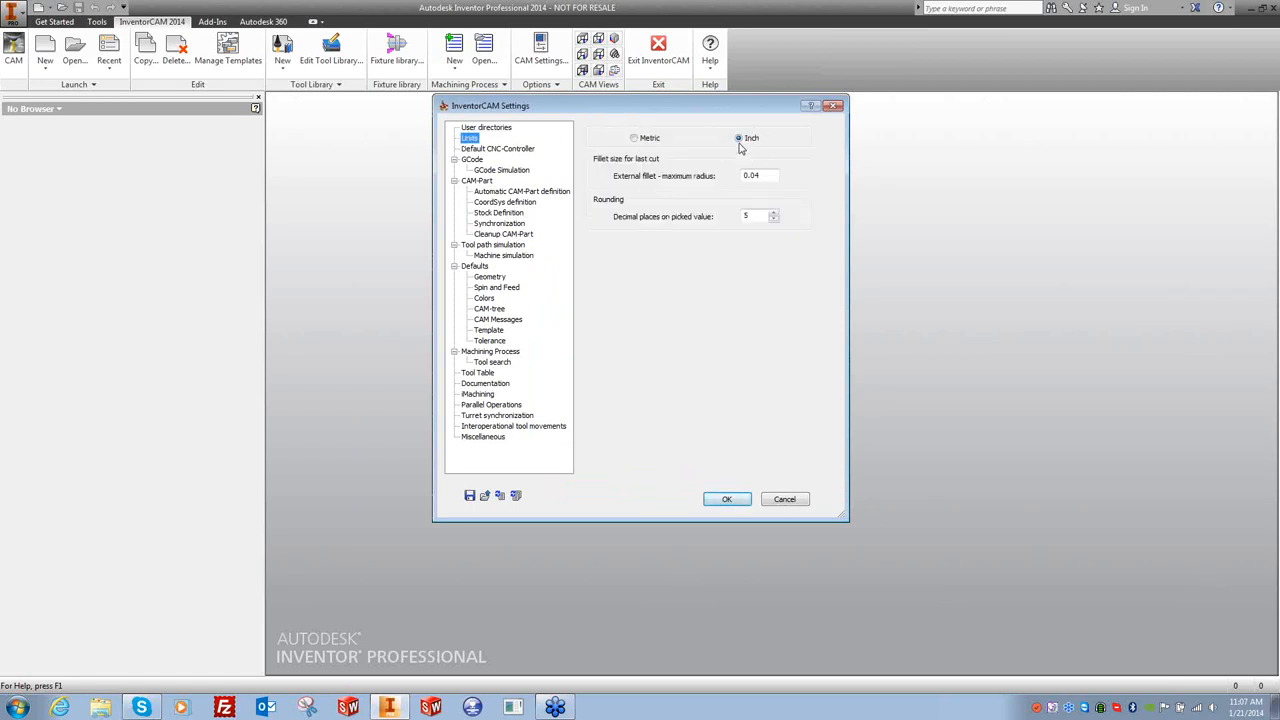
left_click(482, 150)
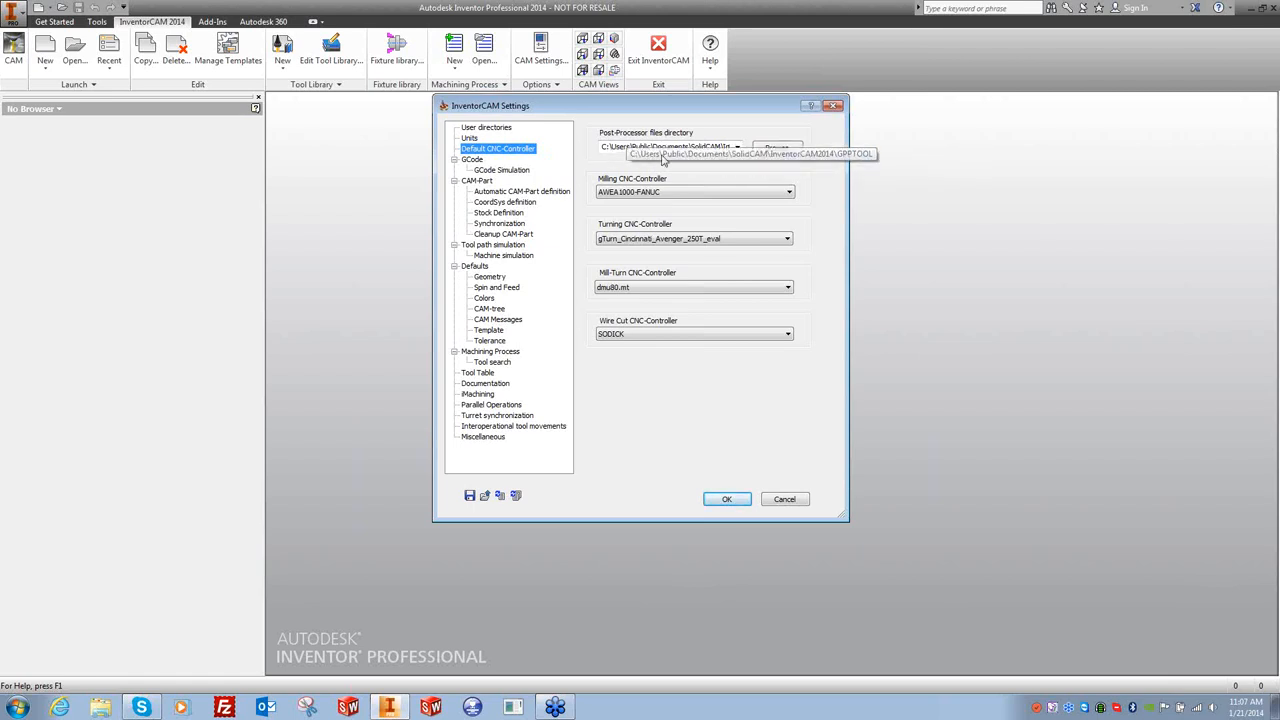
left_click(777, 148)
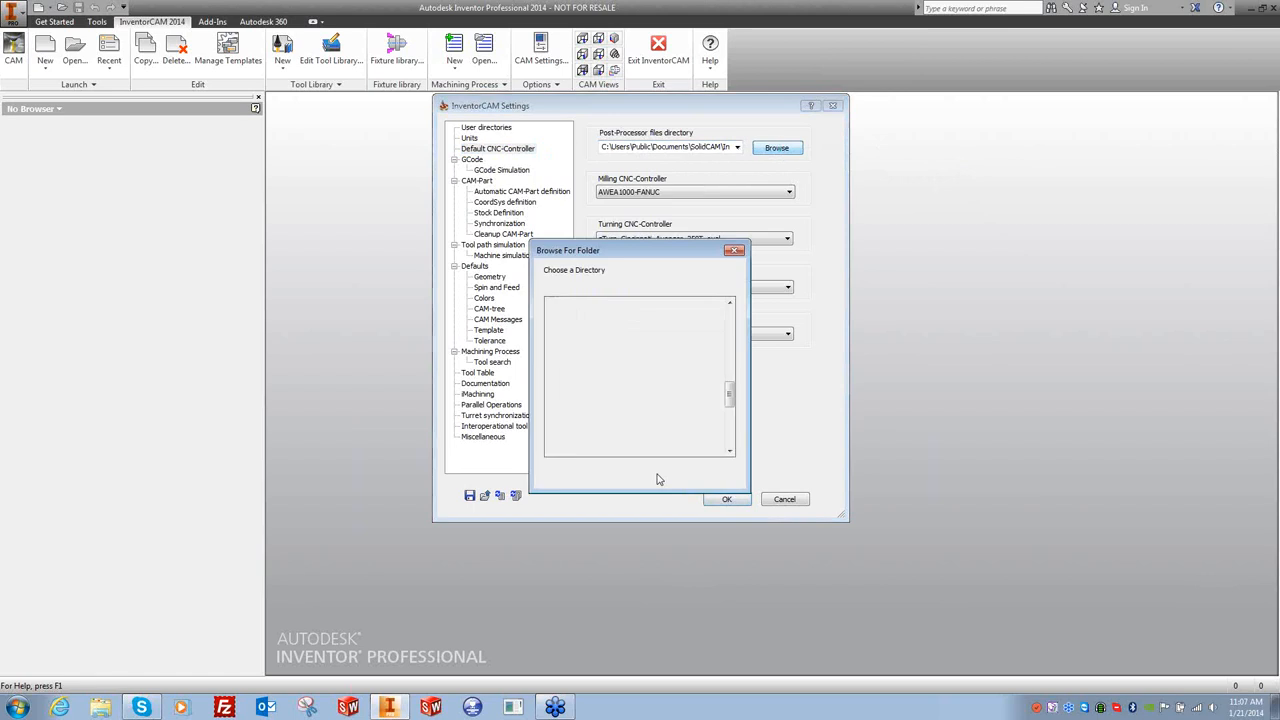
left_click_drag(729, 394, 729, 435)
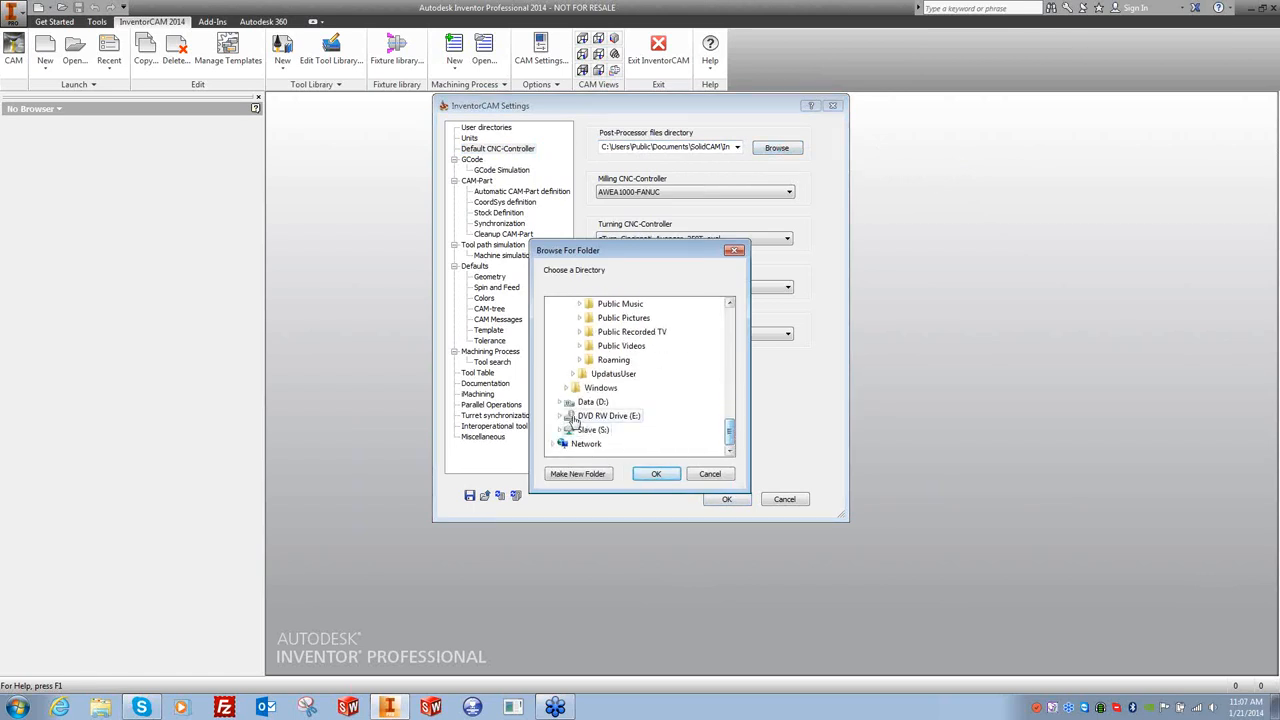
left_click(561, 403)
left_click(566, 318)
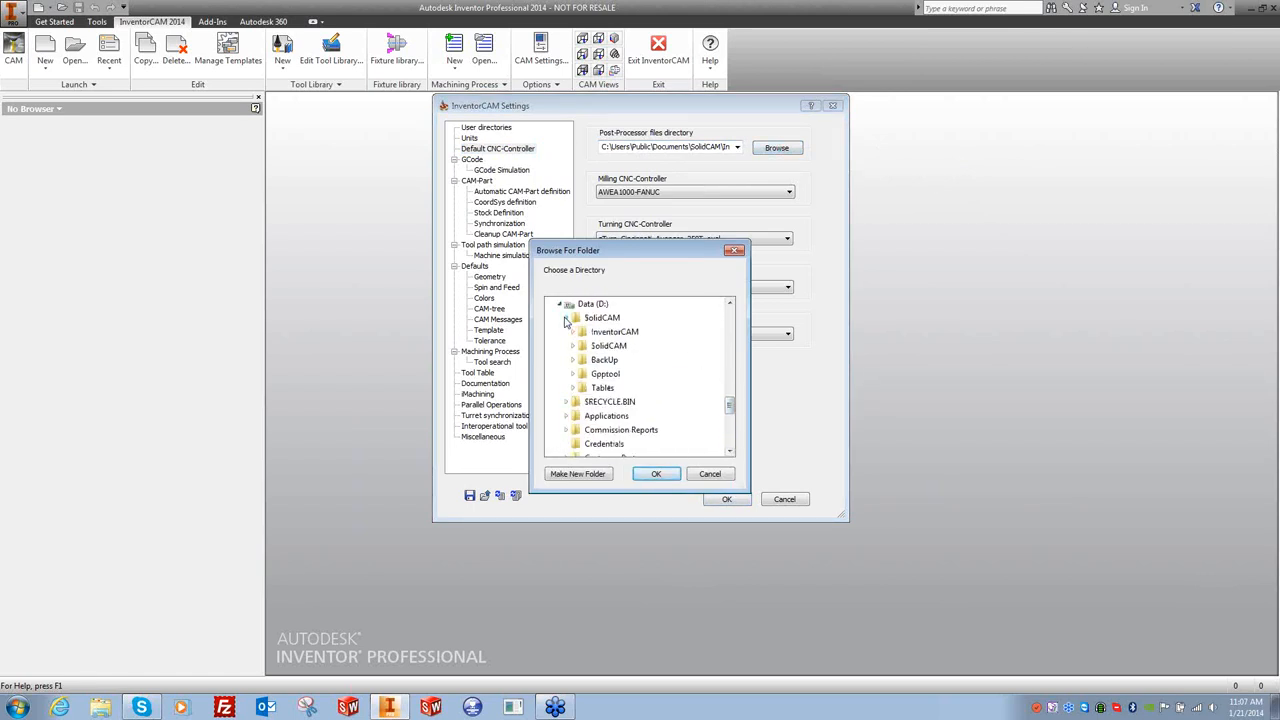
left_click(606, 374)
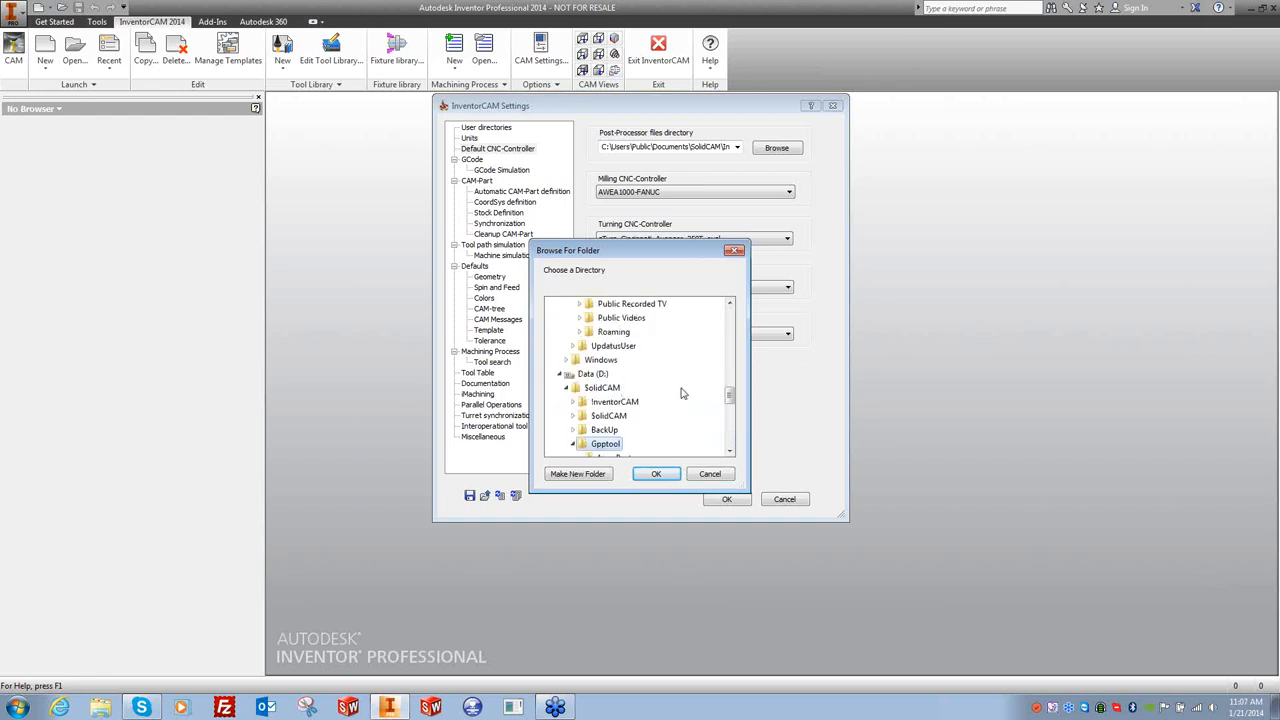
left_click(657, 474)
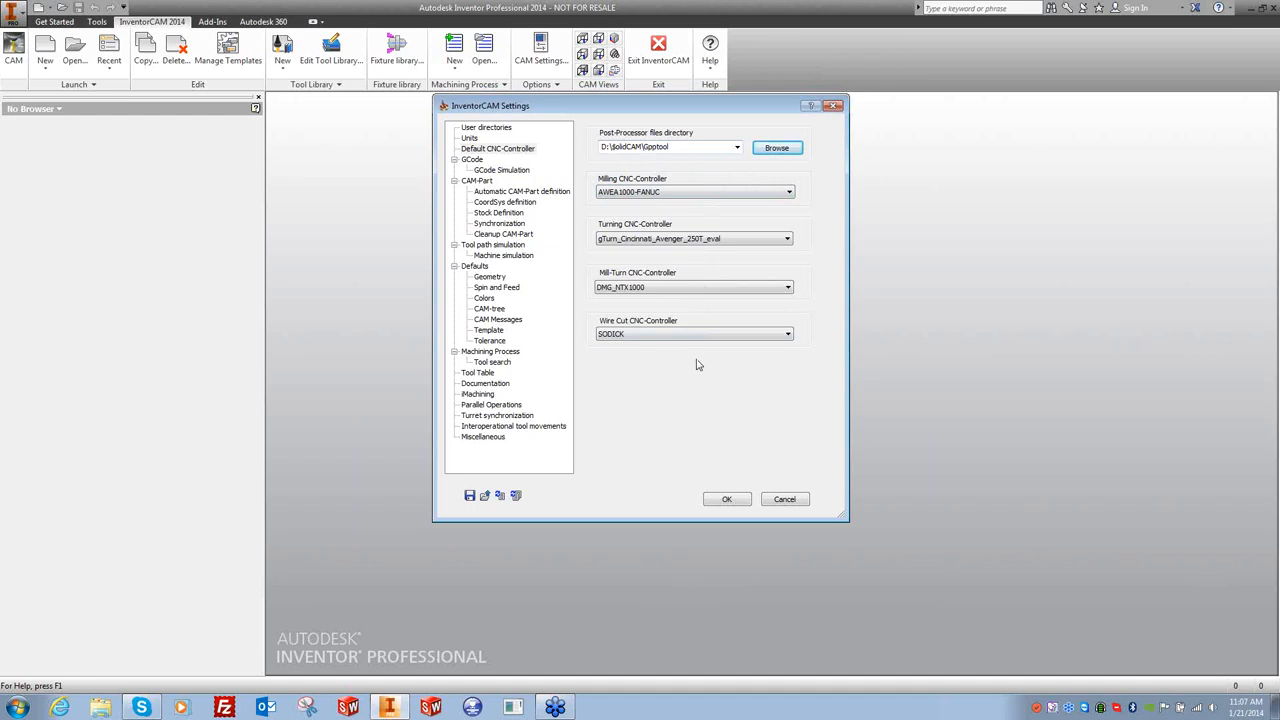
Set the default milling CNC-controller to 3Axis Haas VF3 SS.
left_click(789, 192)
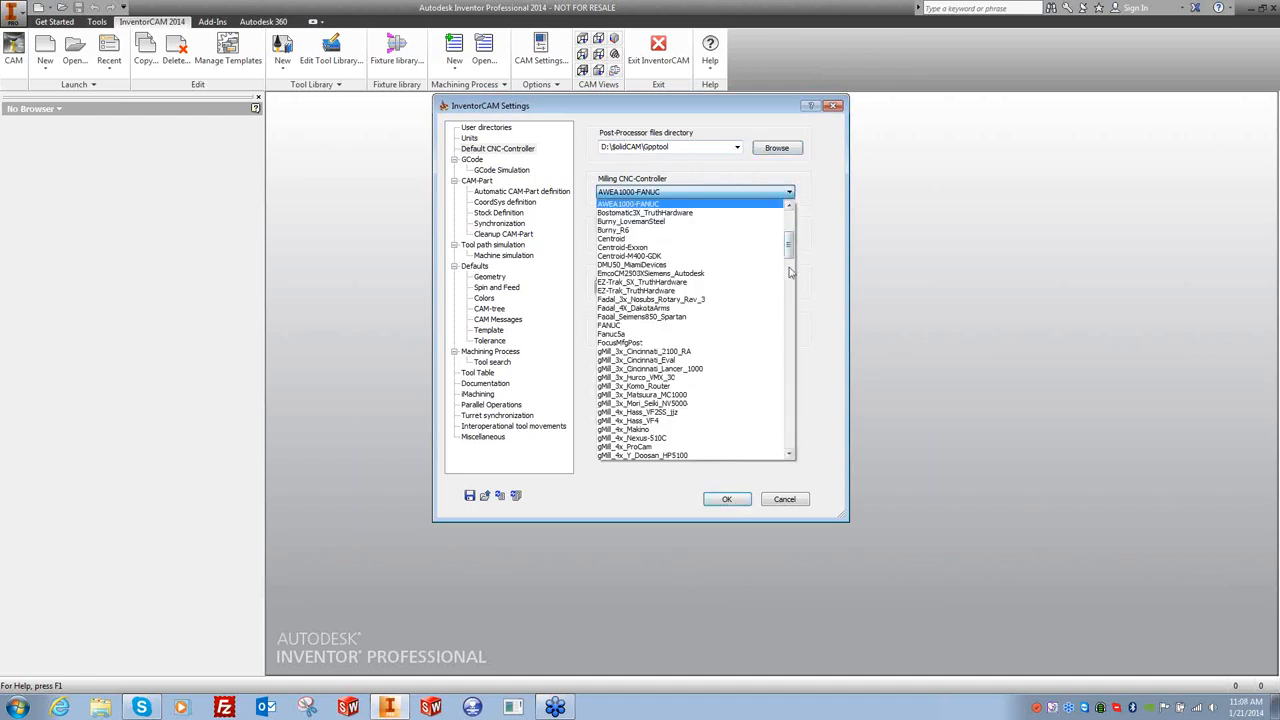
mouse_move(790, 212)
left_mouse_down()
mouse_move(789, 286)
mouse_move(789, 215)
left_mouse_up()
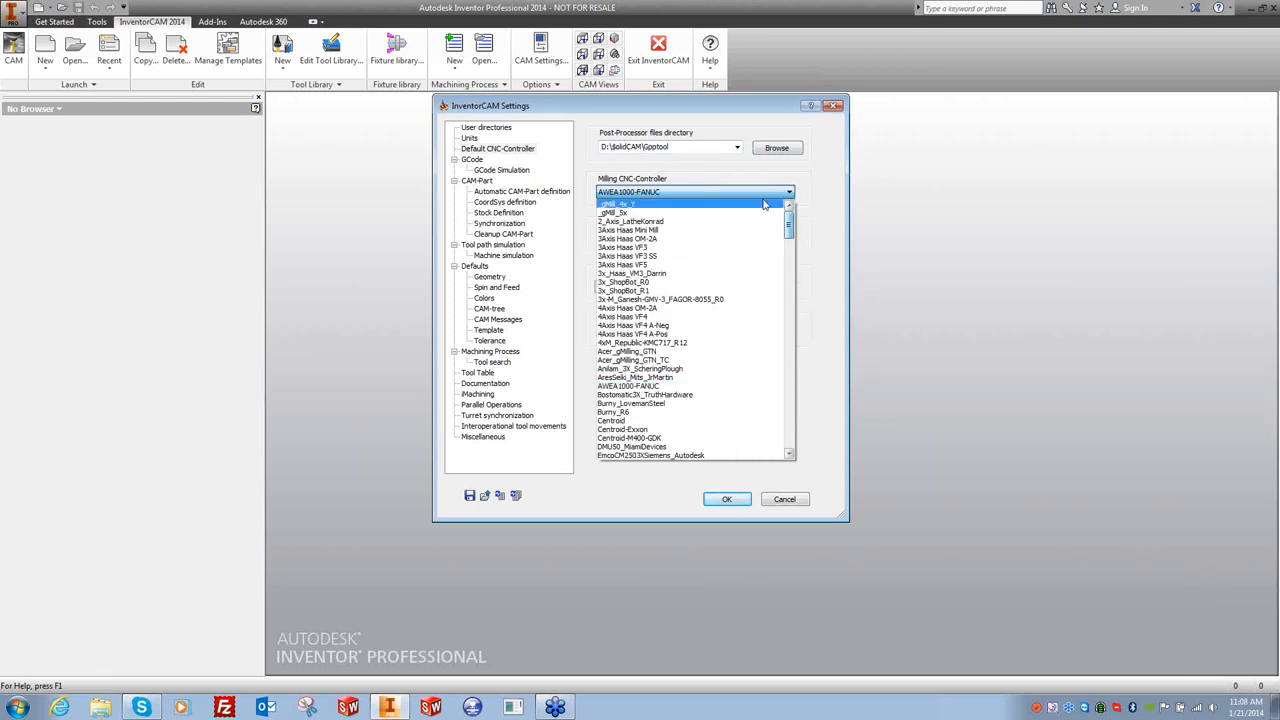
left_click(649, 256)
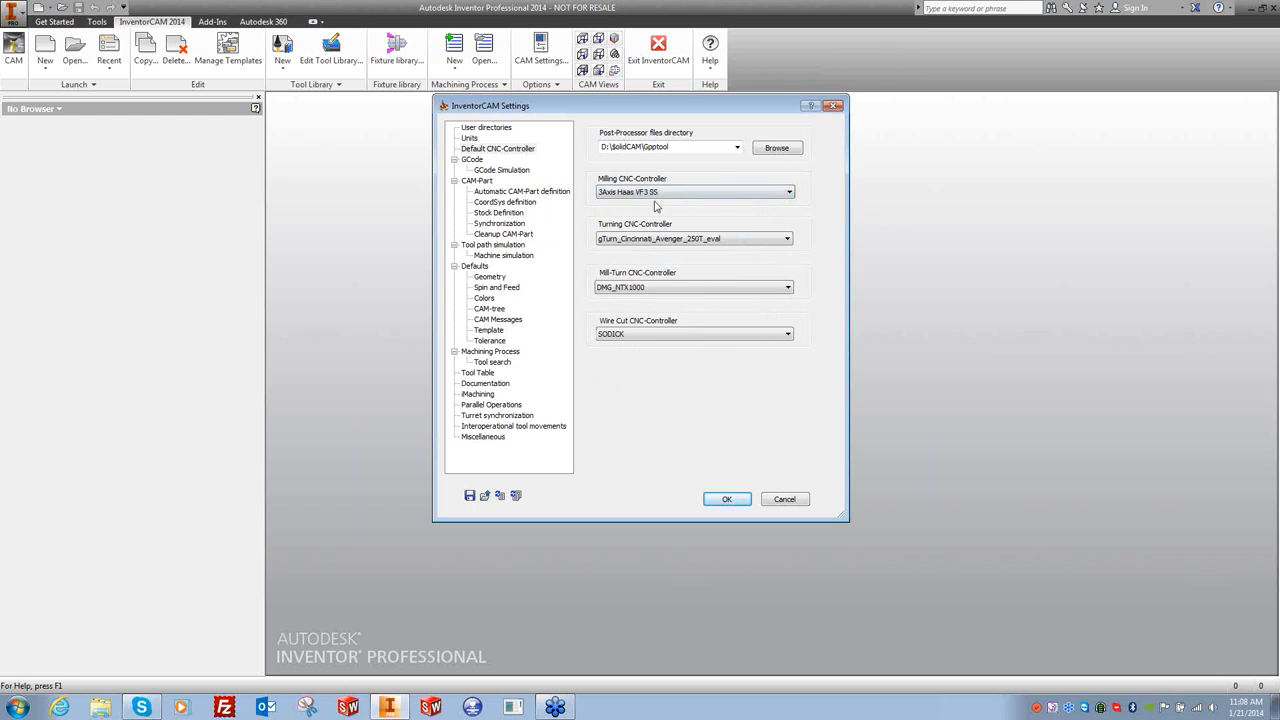
Set the default turning CNC-controller to HAAS_TL_Series_Fieldale and the mill-turn controller to Doosan2600SY_Neuweg.
left_click(785, 240)
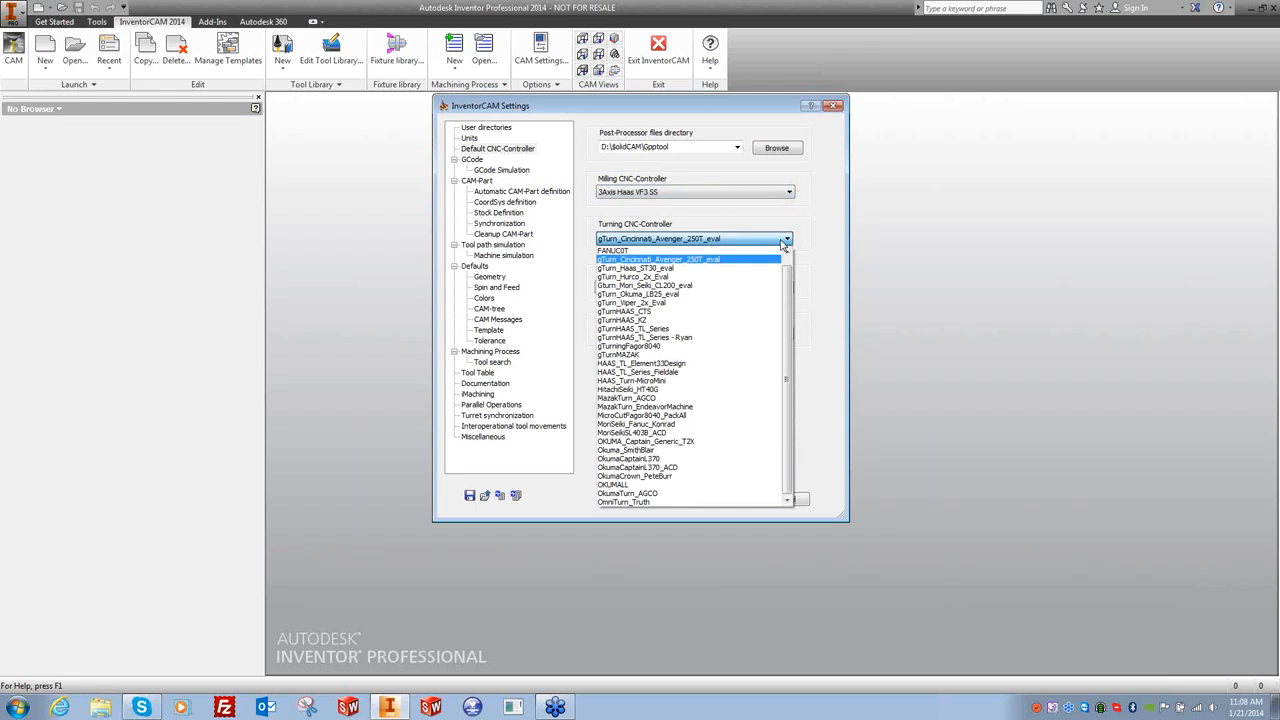
left_click(672, 372)
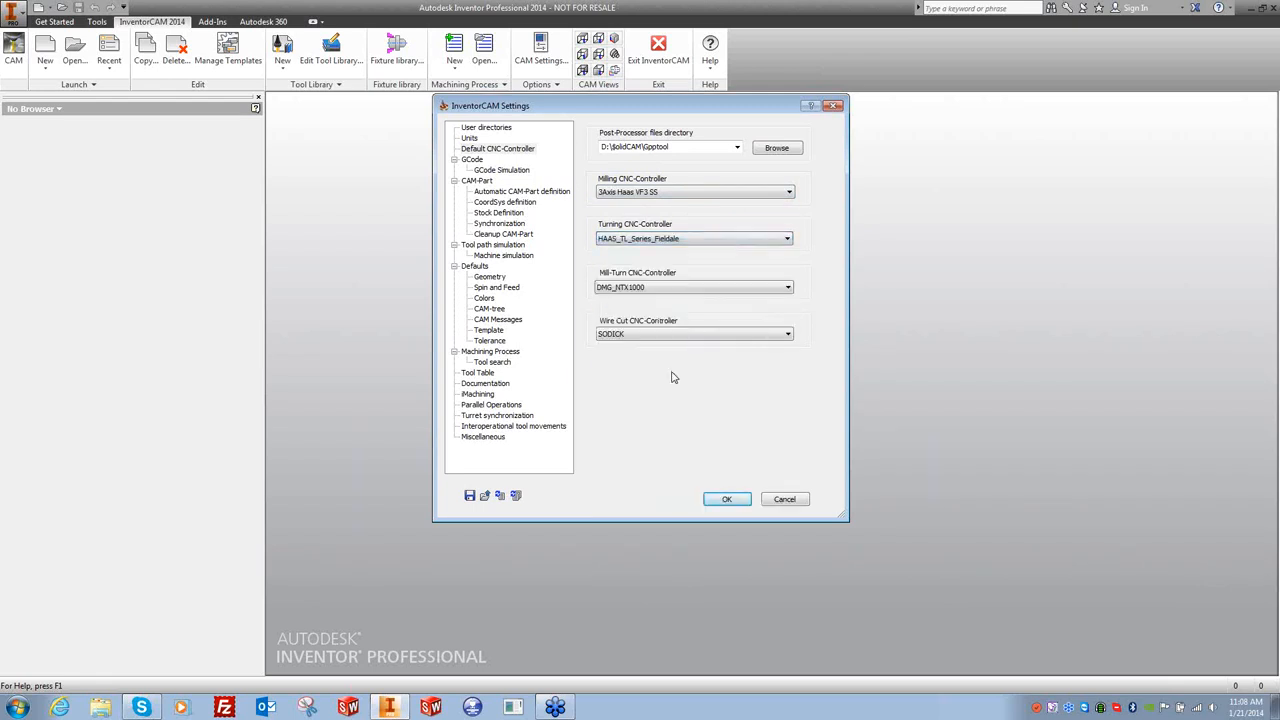
left_click(655, 290)
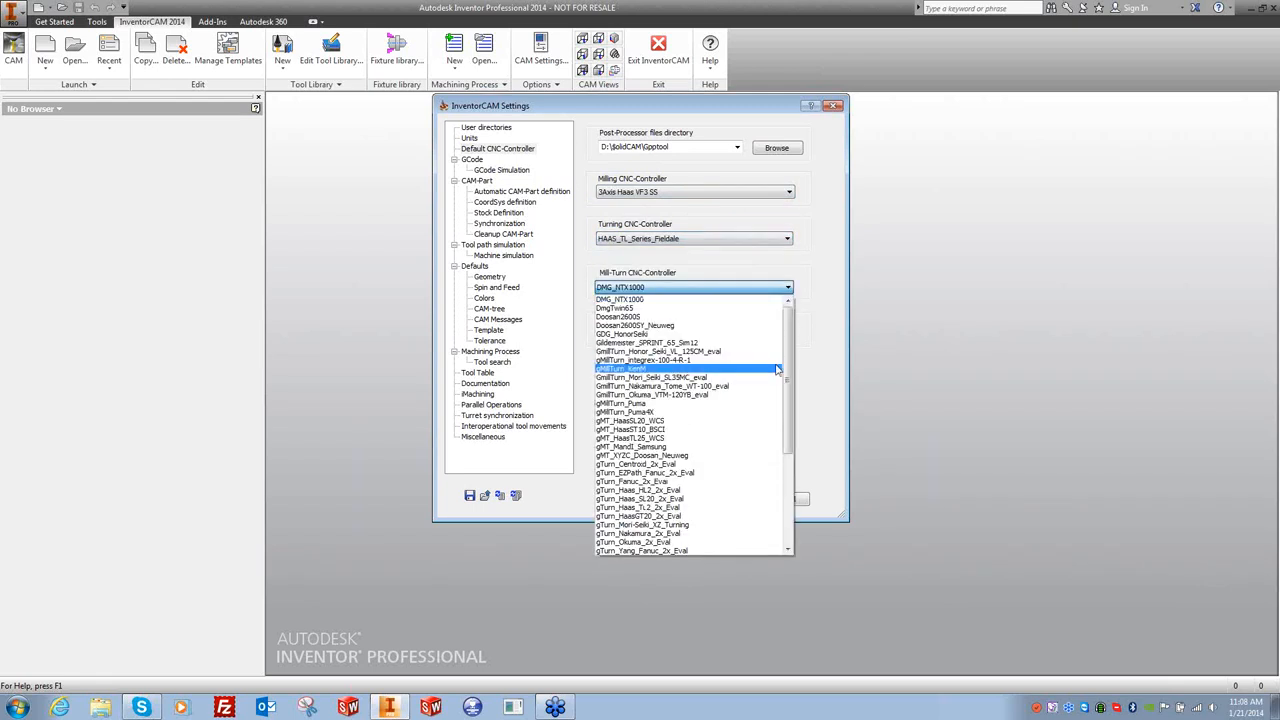
left_click(655, 326)
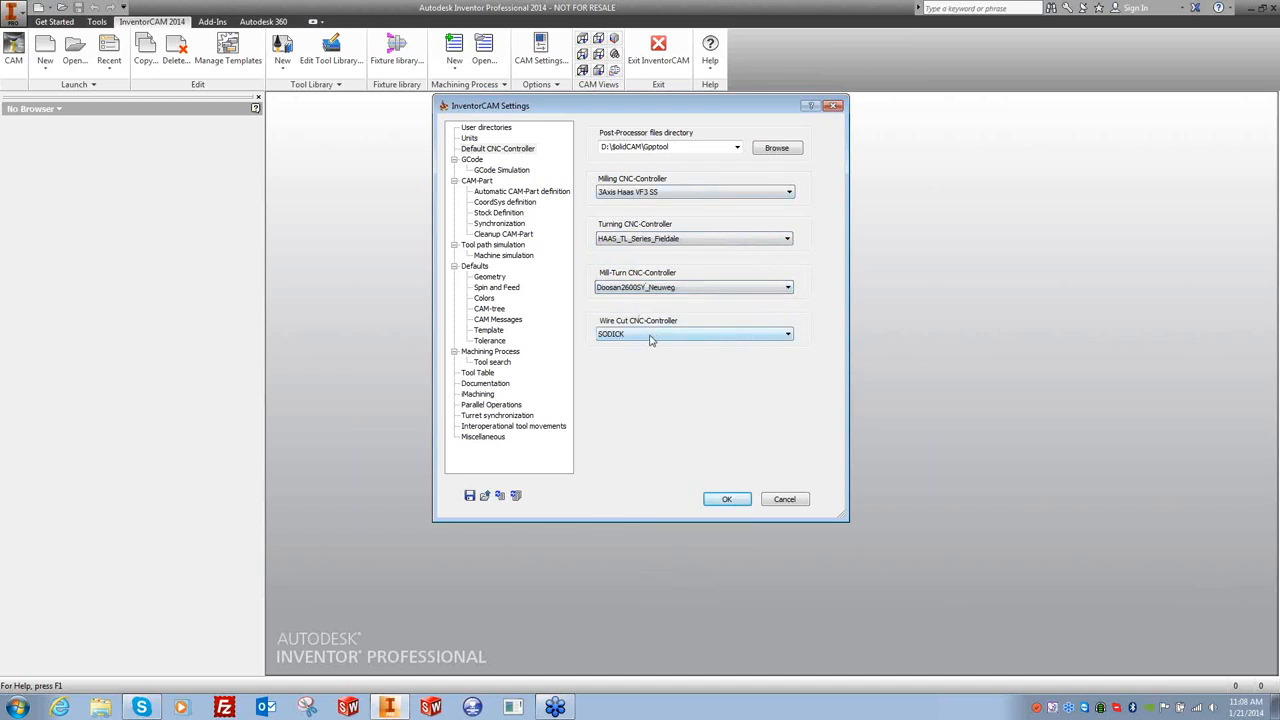
Try saving GCode files in a GCode directory, return to the CAM-Part directory option, and select the GCode editor path.
left_click(474, 161)
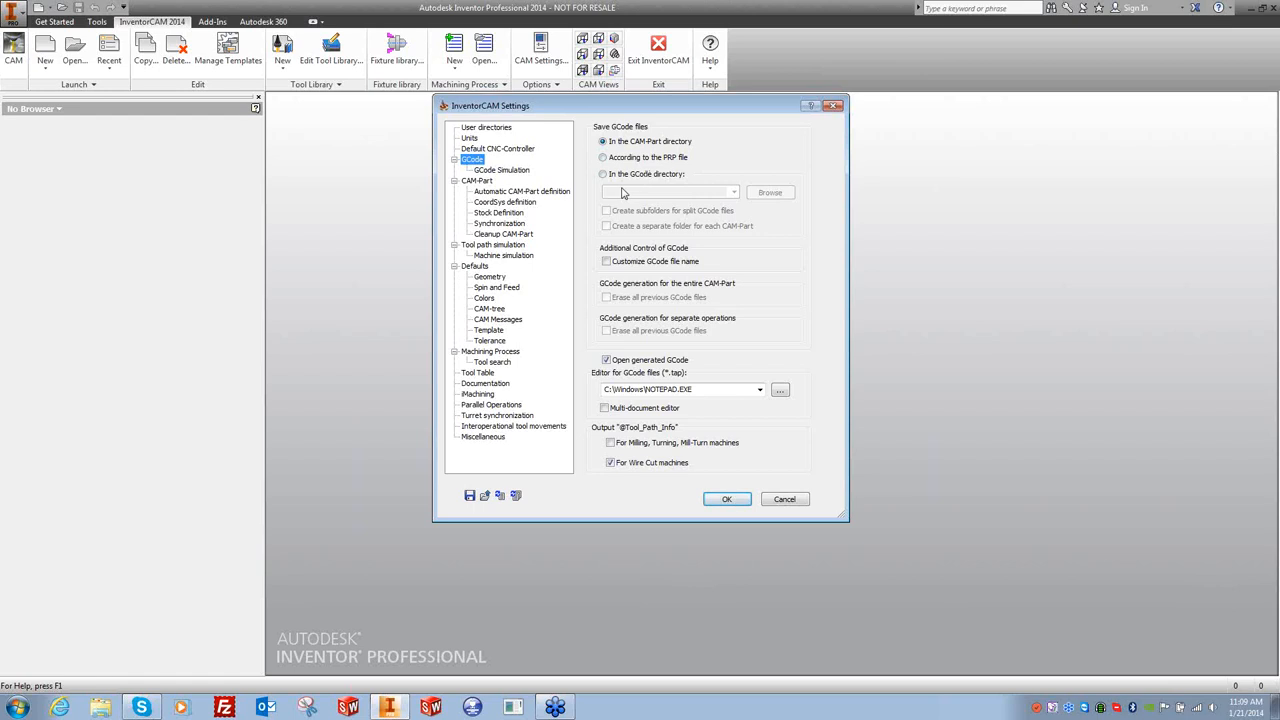
left_click(604, 174)
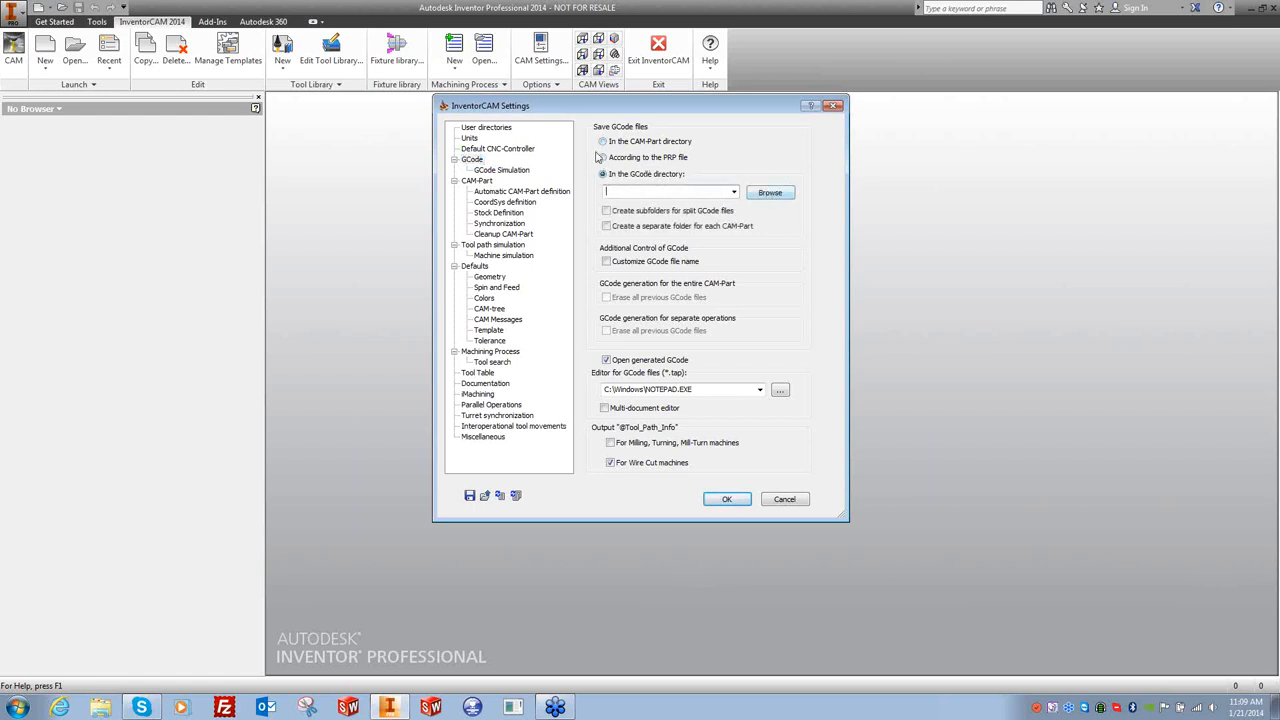
left_click(603, 141)
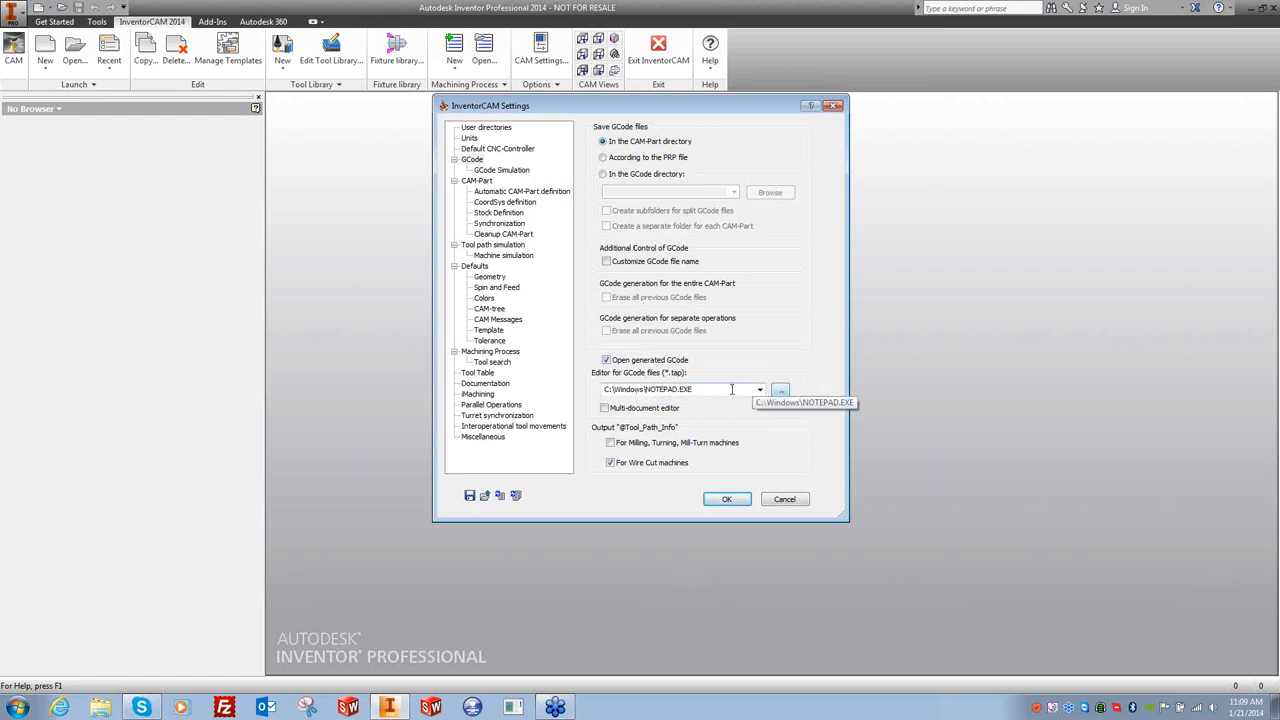
double_click(650, 388)
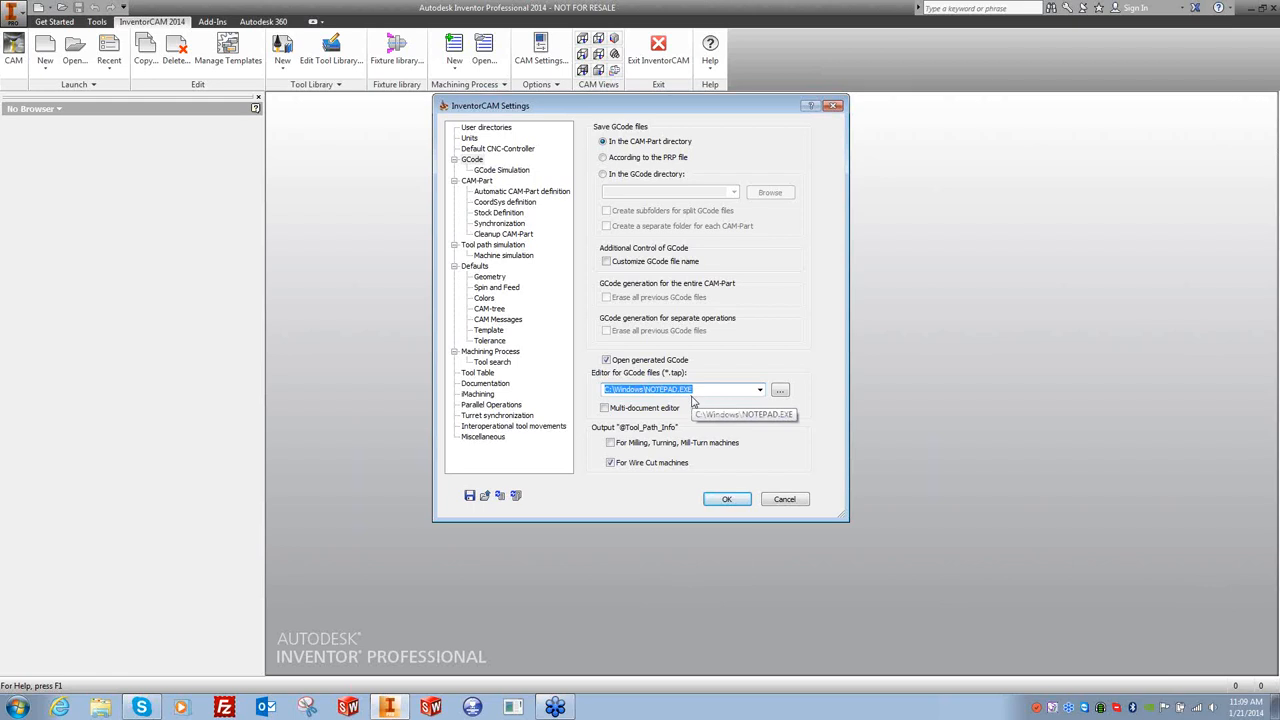
Set the editor for GCode files to editNC10.exe in the editNC10 folder inside Program Files (x86) on the C: drive.
left_click(782, 390)
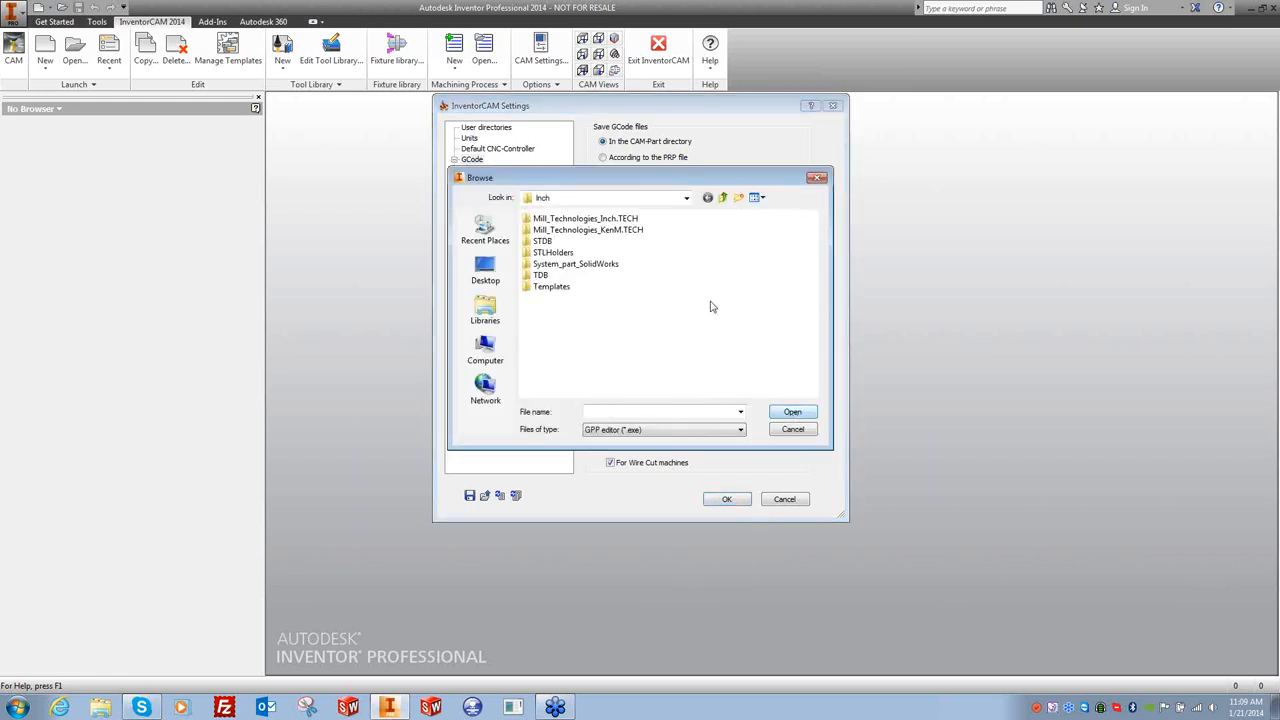
left_click(610, 197)
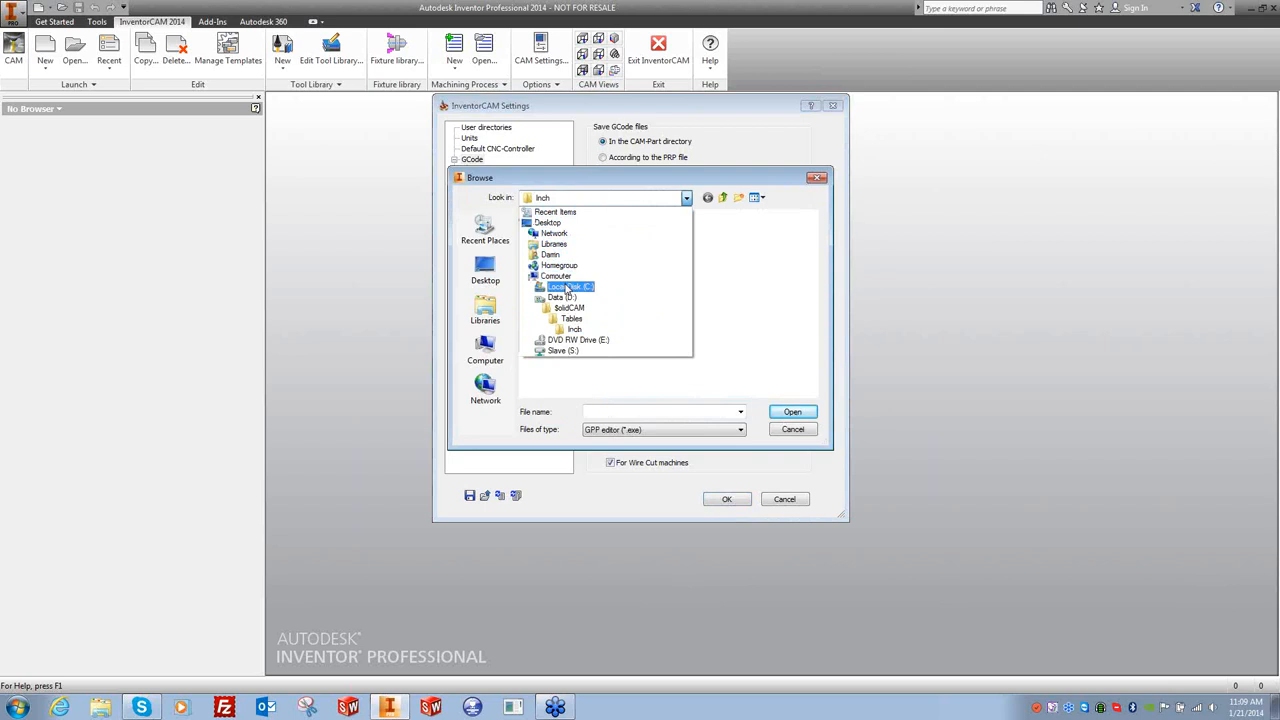
left_click(569, 287)
double_click(571, 321)
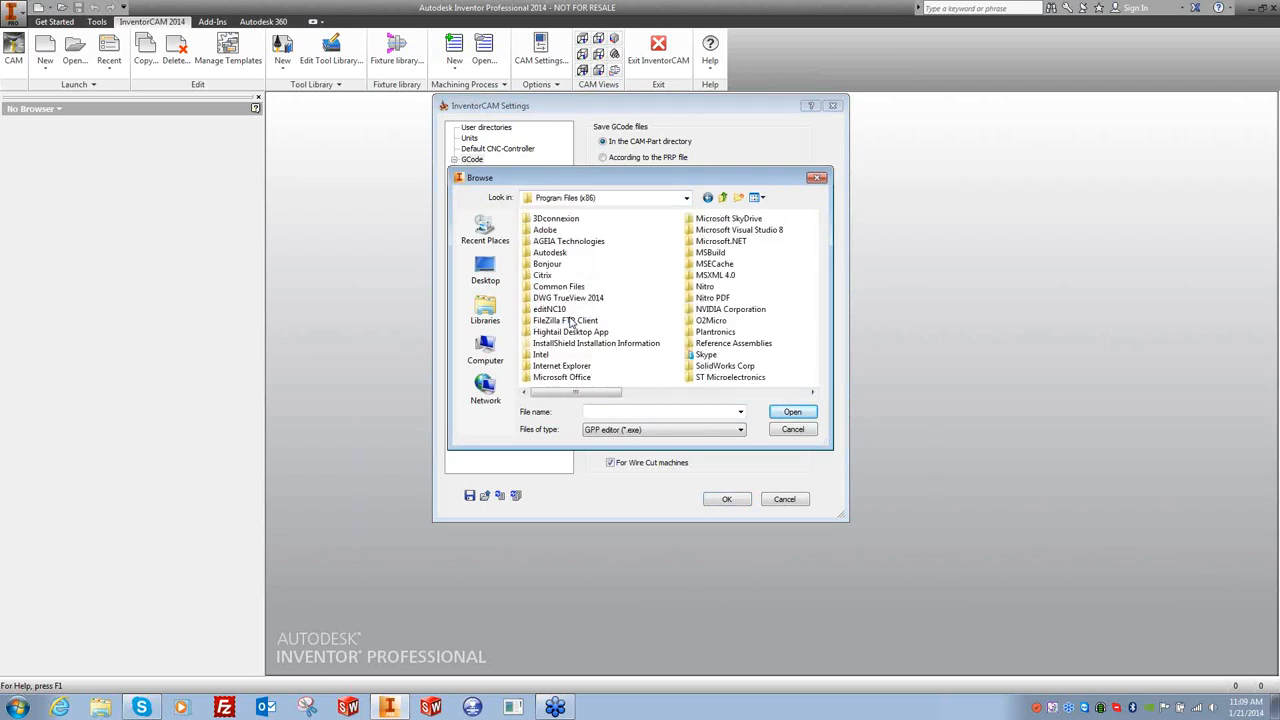
double_click(549, 310)
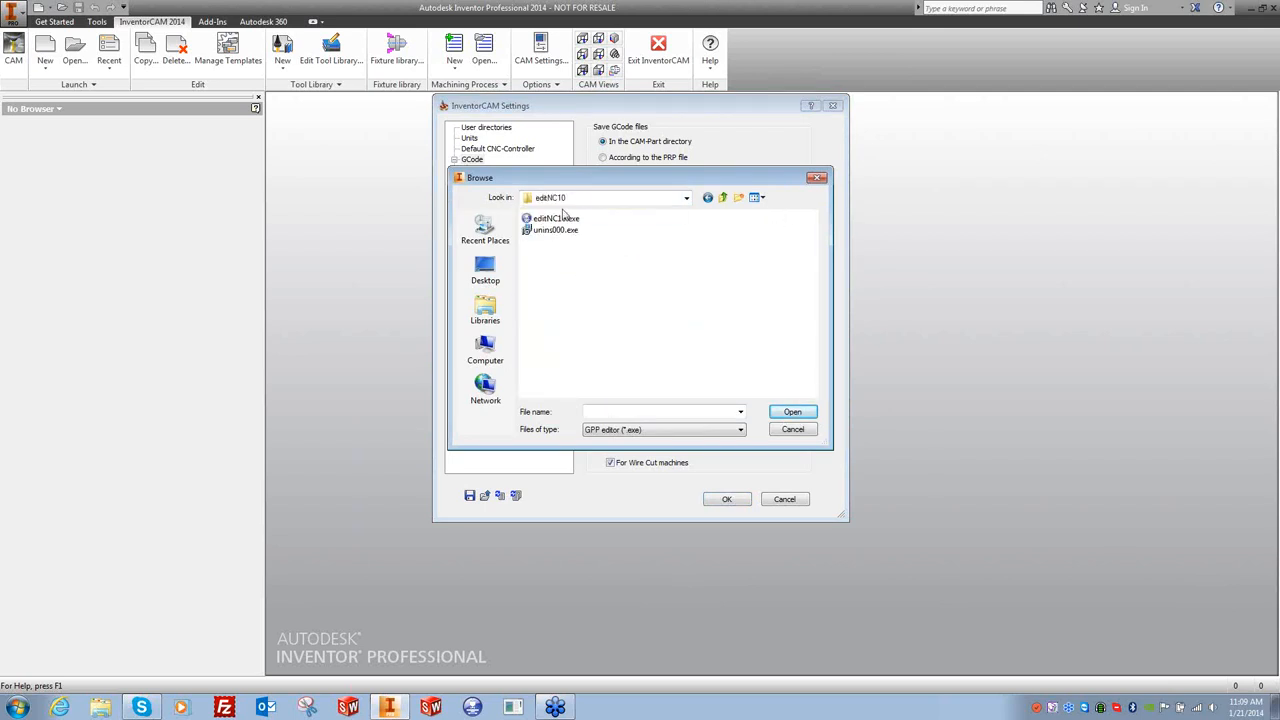
double_click(563, 218)
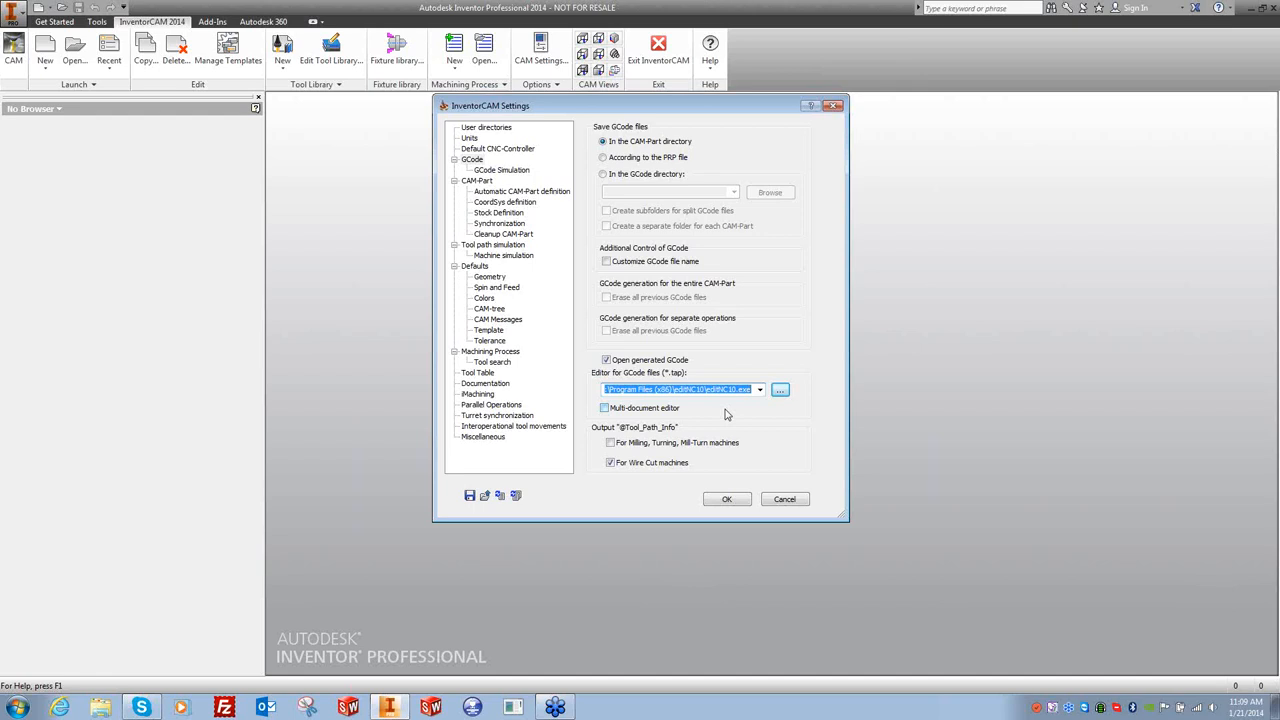
Check the GCode Simulation settings and turn off creating new CAM-Parts in compressed mode.
left_click(499, 171)
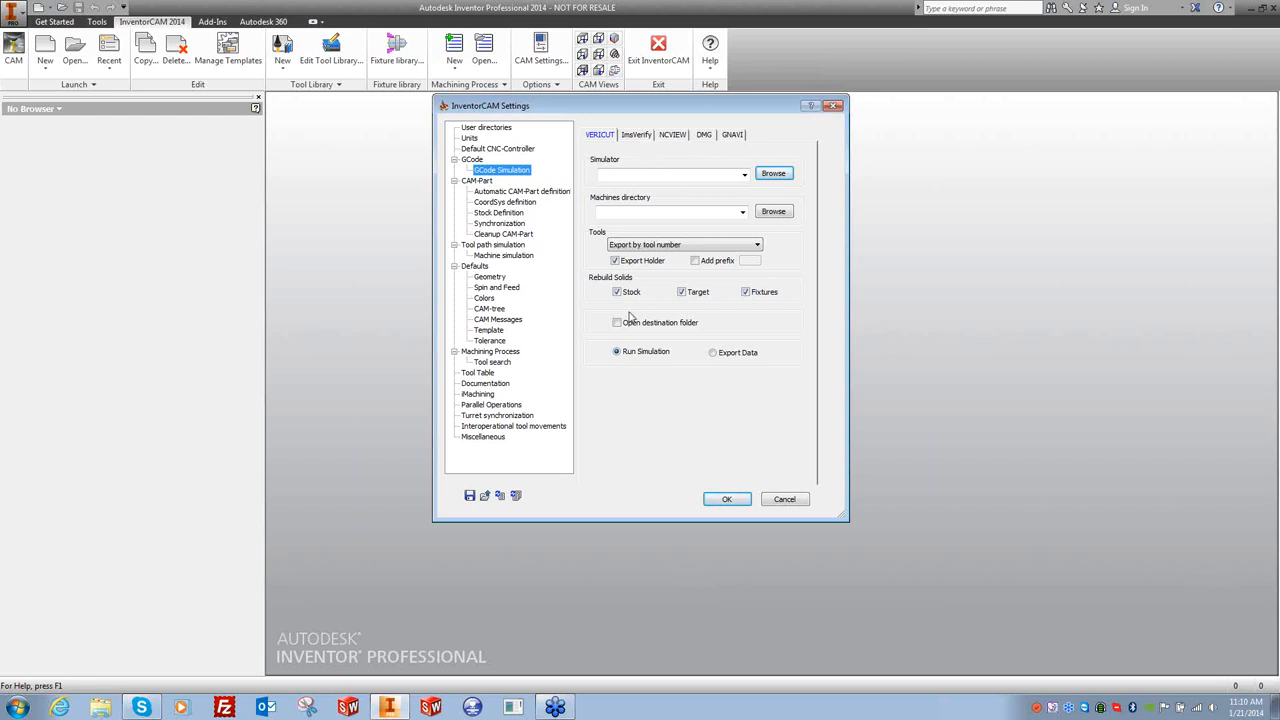
left_click(478, 181)
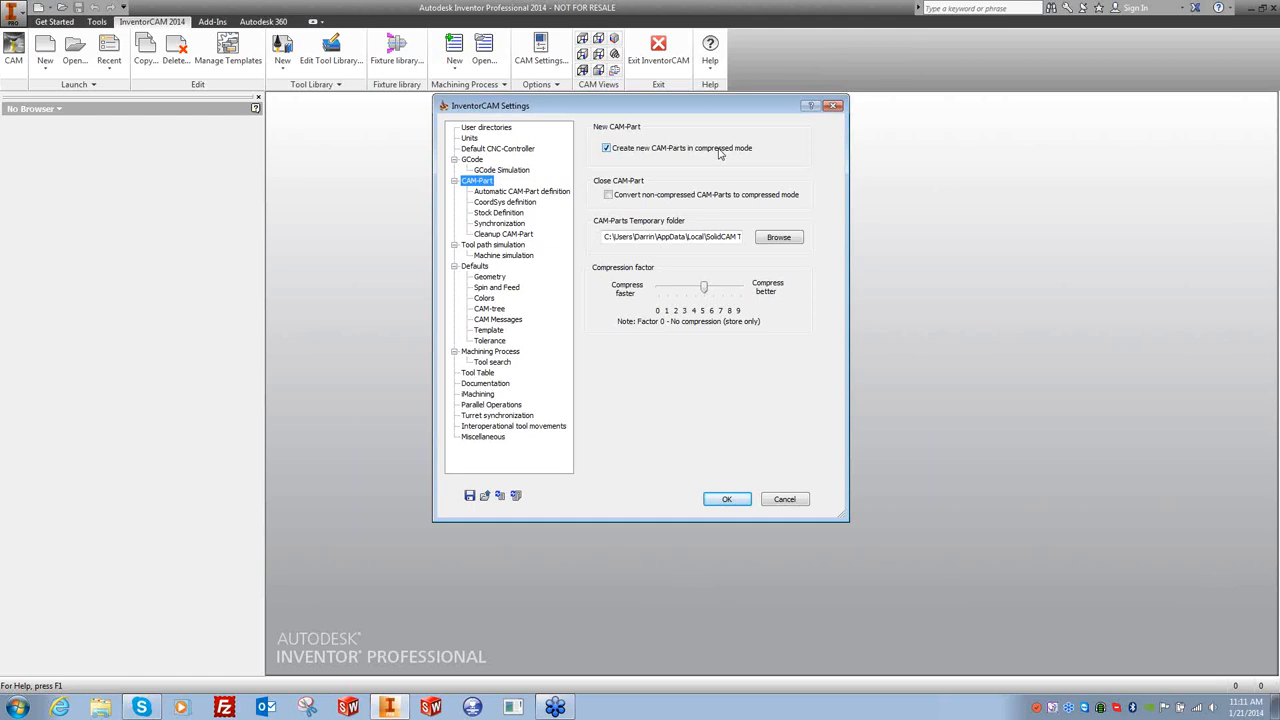
left_click(606, 149)
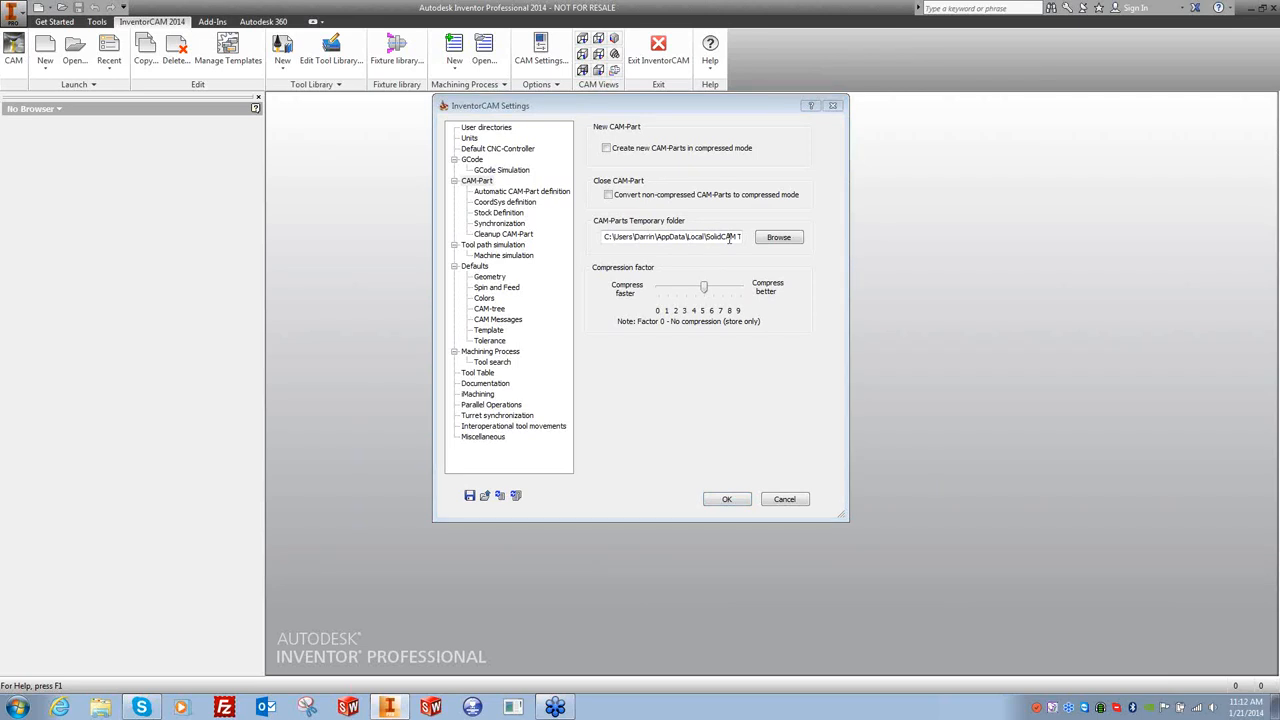
Set the CAM-Parts temporary folder to the Temp folder on the D: drive.
left_click(775, 240)
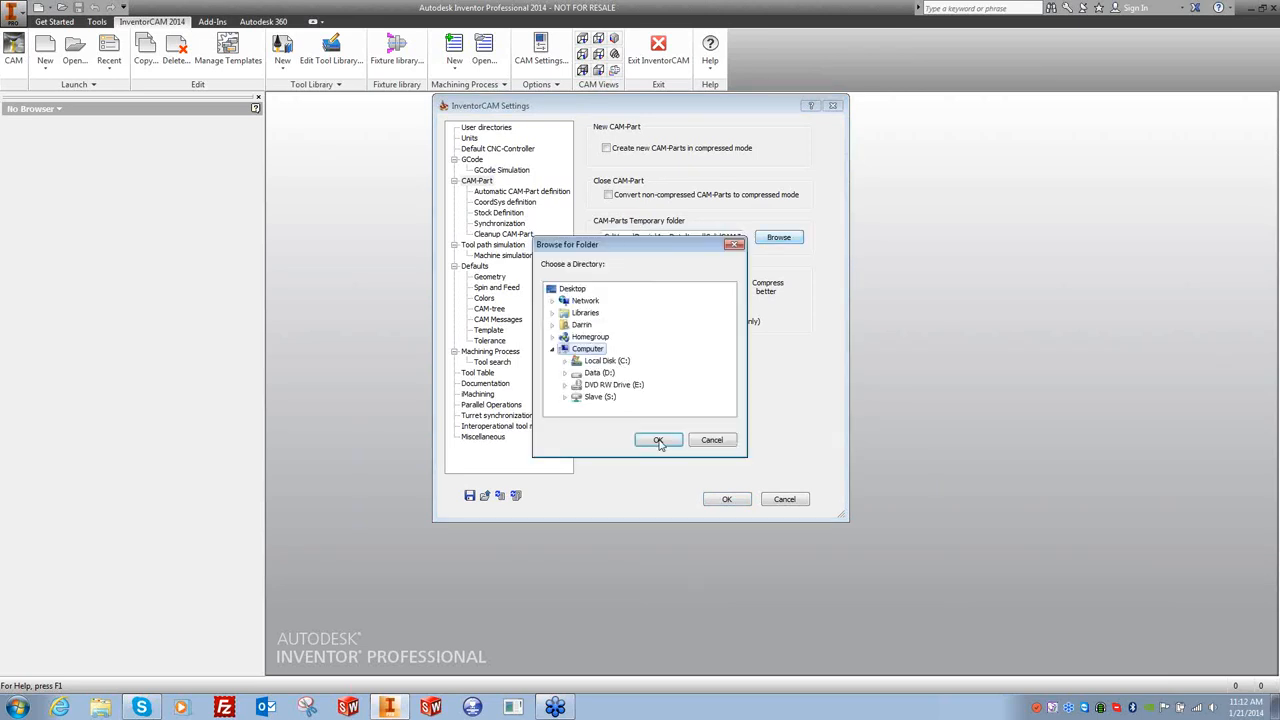
left_click(565, 361)
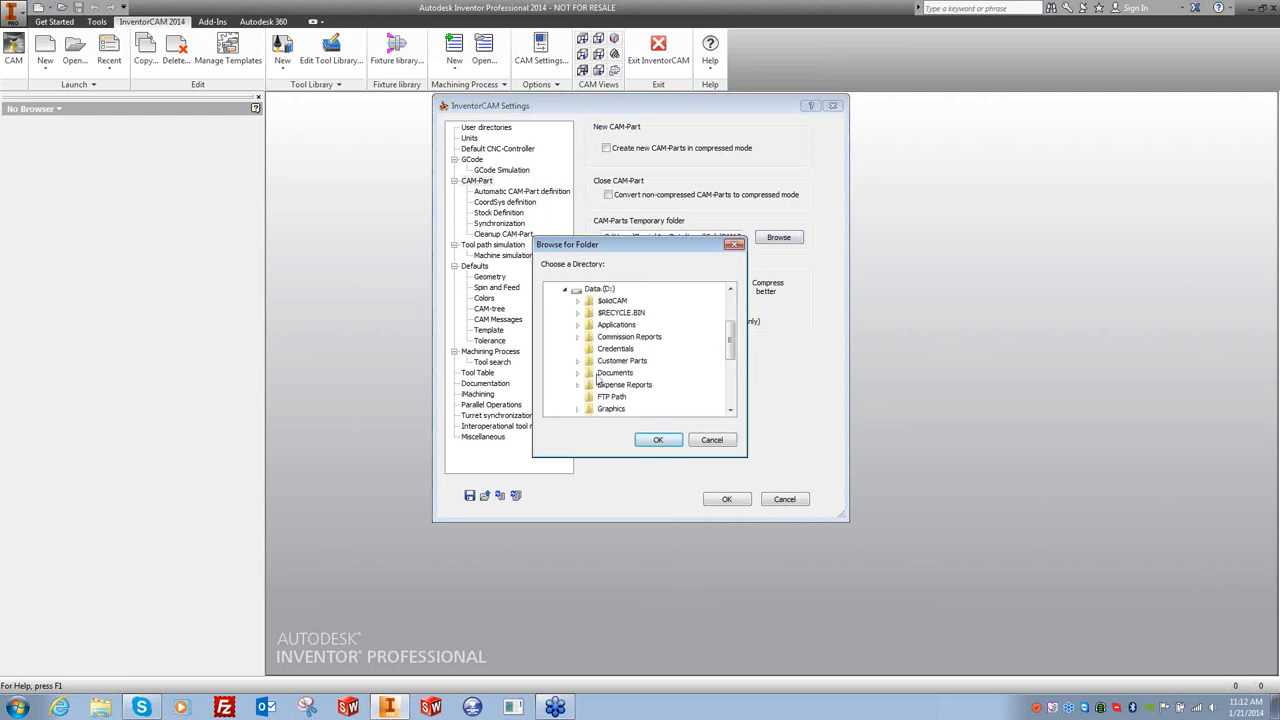
left_click(730, 360)
scroll(625, 400, "down", 2)
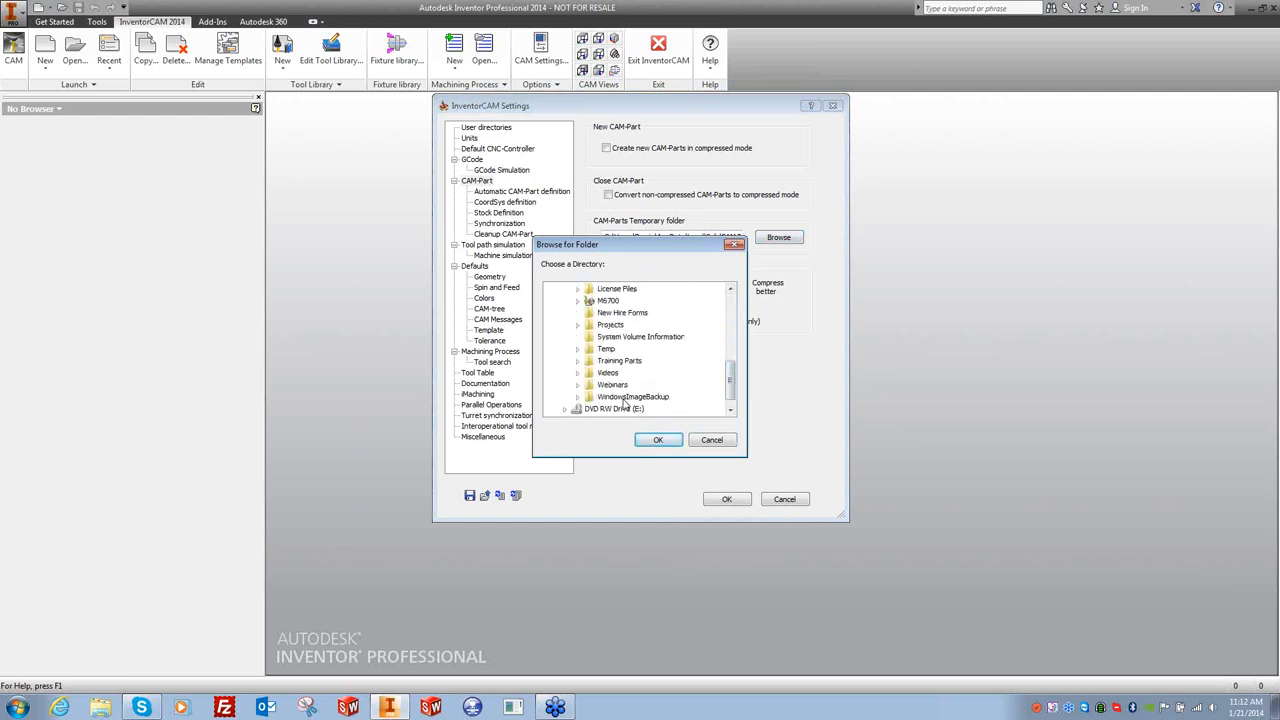
left_click(607, 349)
left_click(660, 440)
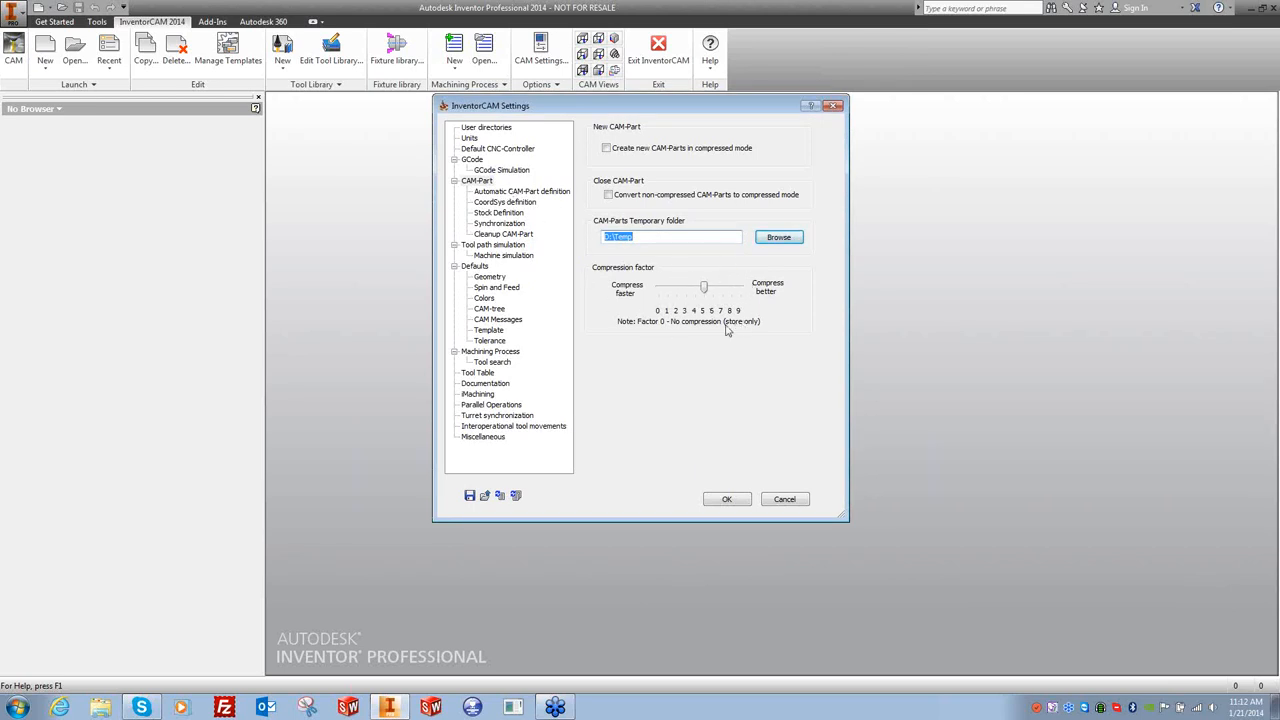
Review the automatic CAM-Part definition options and the box offsets used for stock definition.
left_click(515, 191)
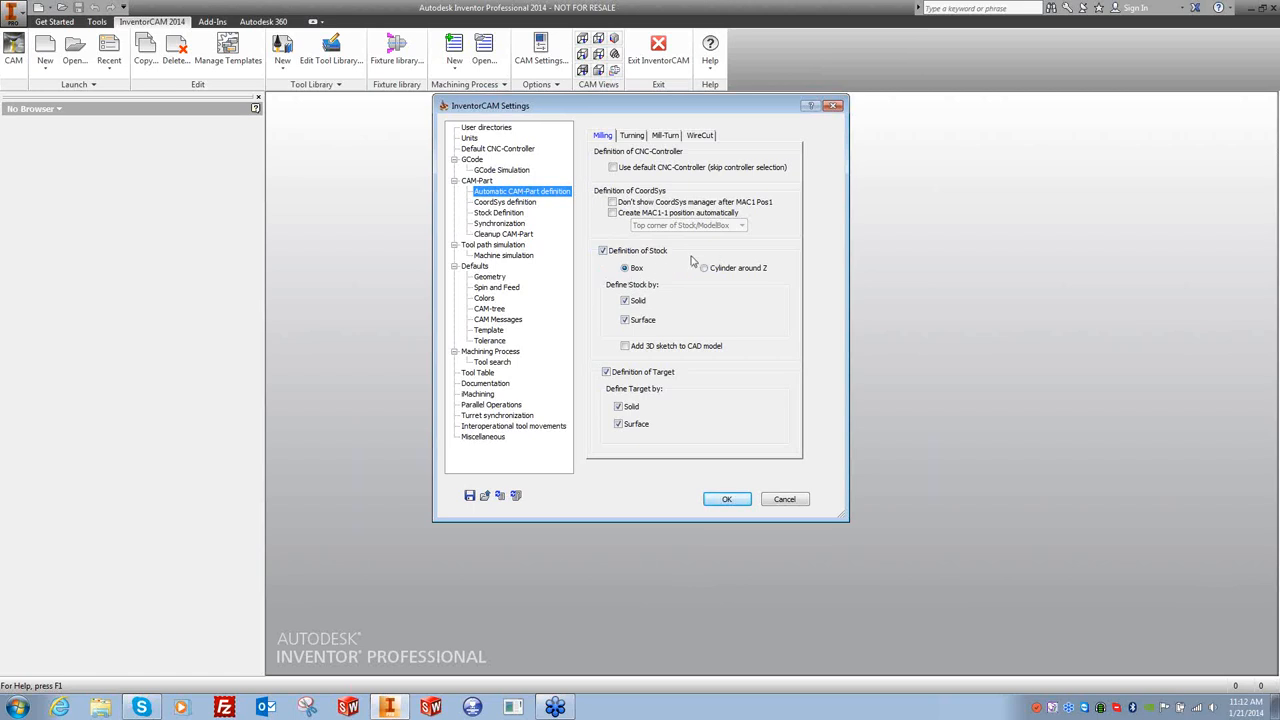
left_click(498, 213)
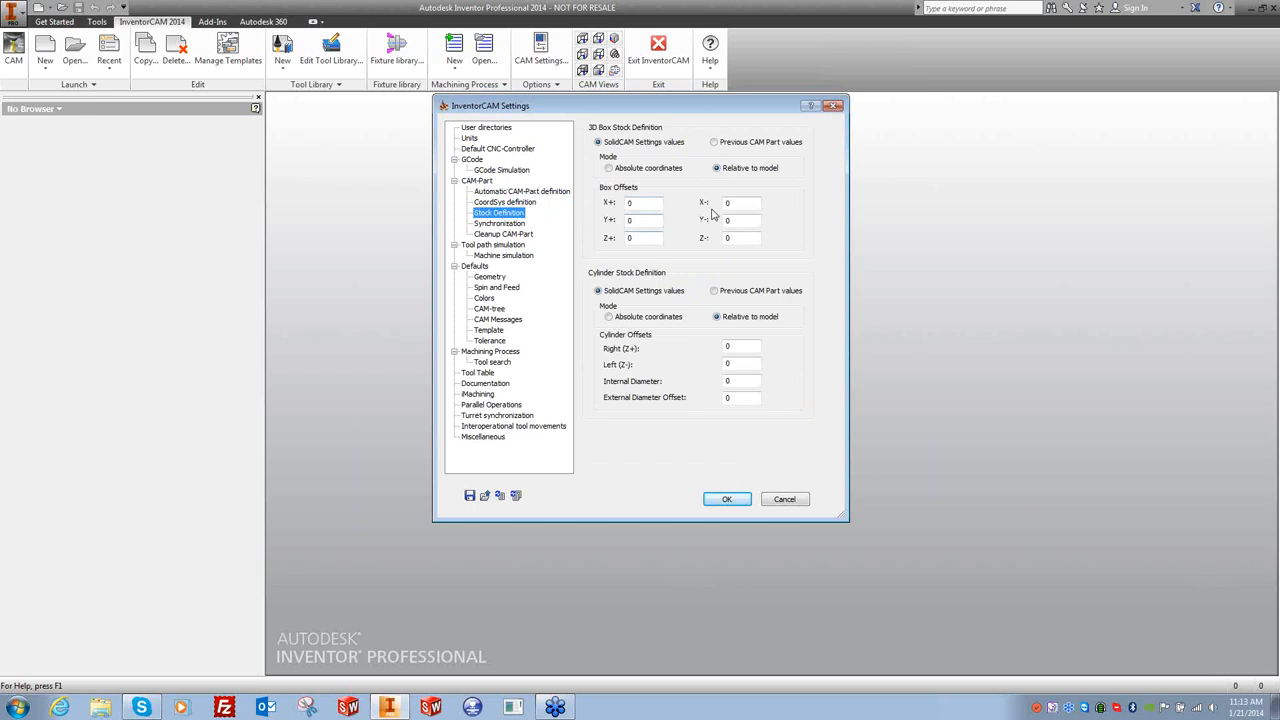
left_click_drag(638, 205, 619, 221)
key("Tab")
key("Tab")
key("Tab")
Turn off the automatic definition of stock and target for milling CAM-Parts.
left_click(522, 191)
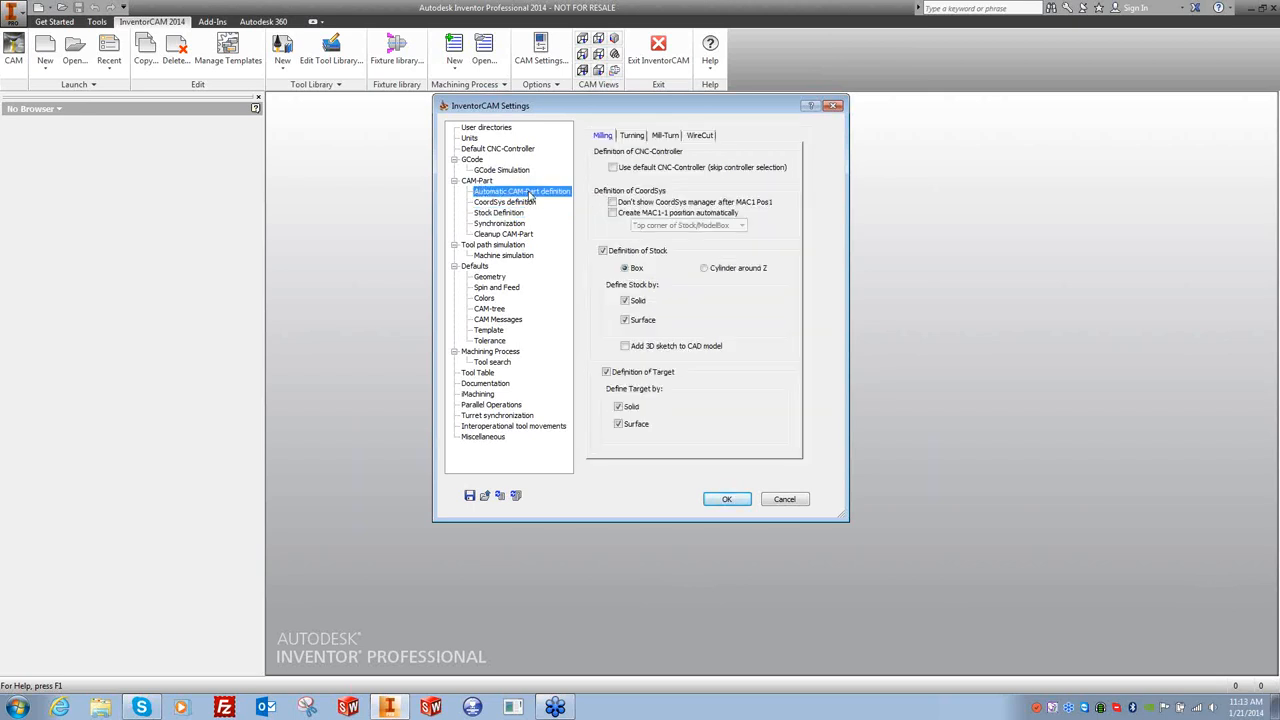
left_click(603, 251)
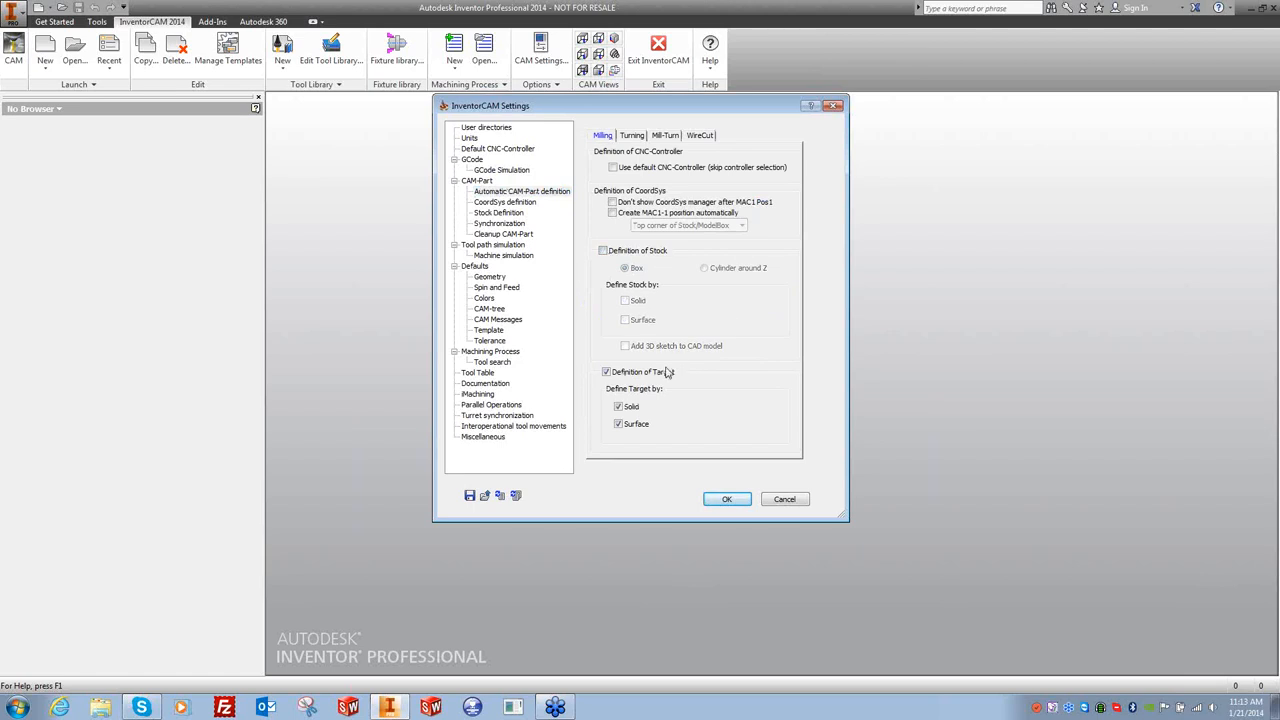
left_click(606, 372)
left_click(606, 373)
left_click(606, 372)
Turn off automatic machine setup creation, stock definition and target definition for turning CAM-Parts.
left_click(634, 136)
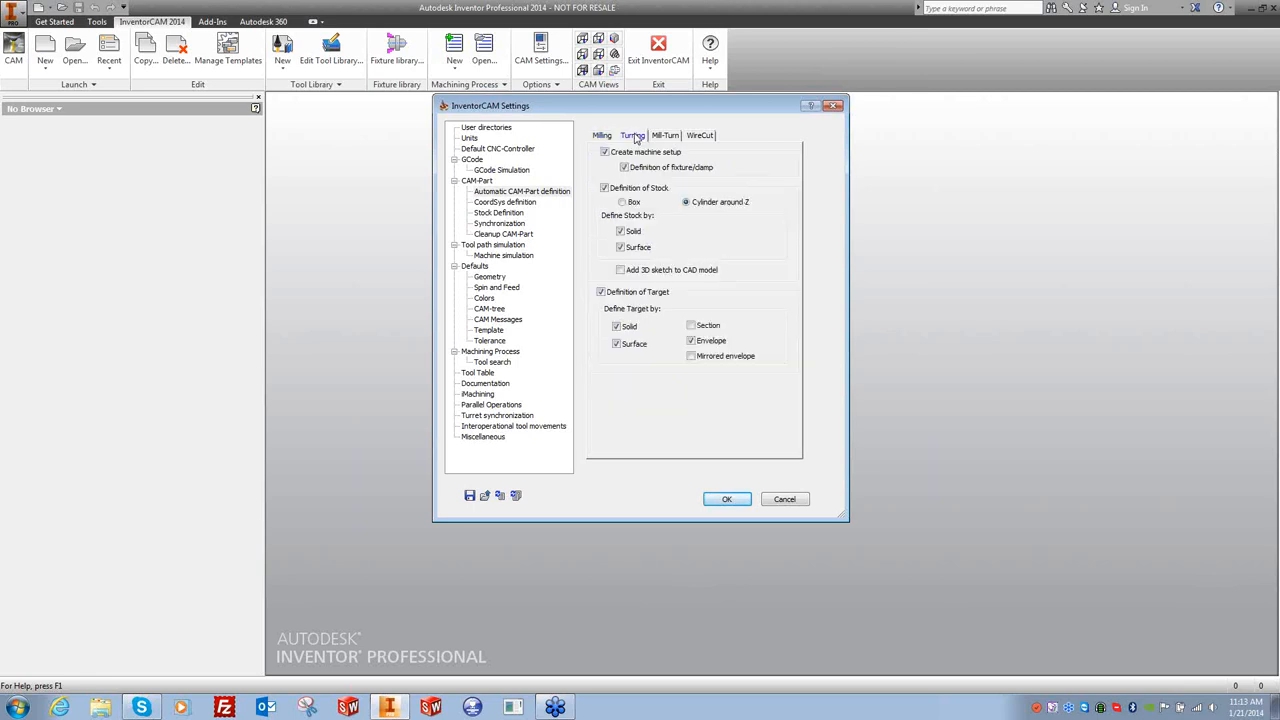
left_click(628, 153)
left_click(604, 188)
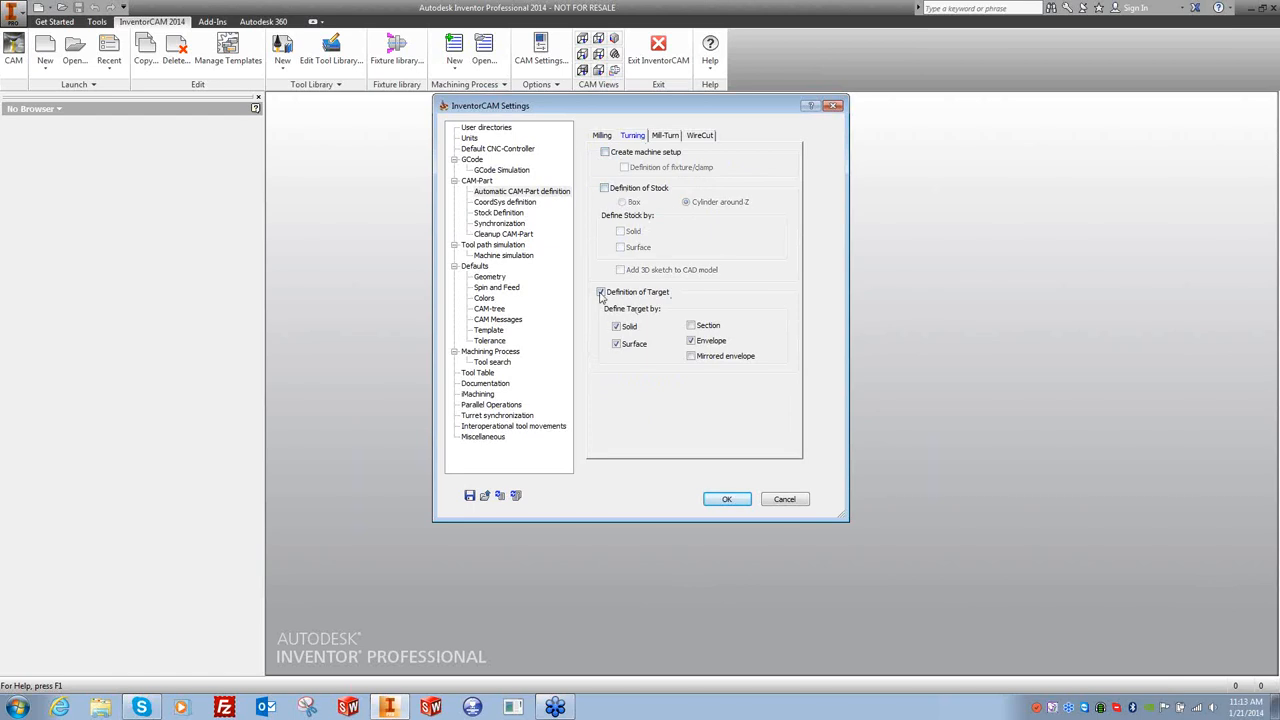
left_click(601, 292)
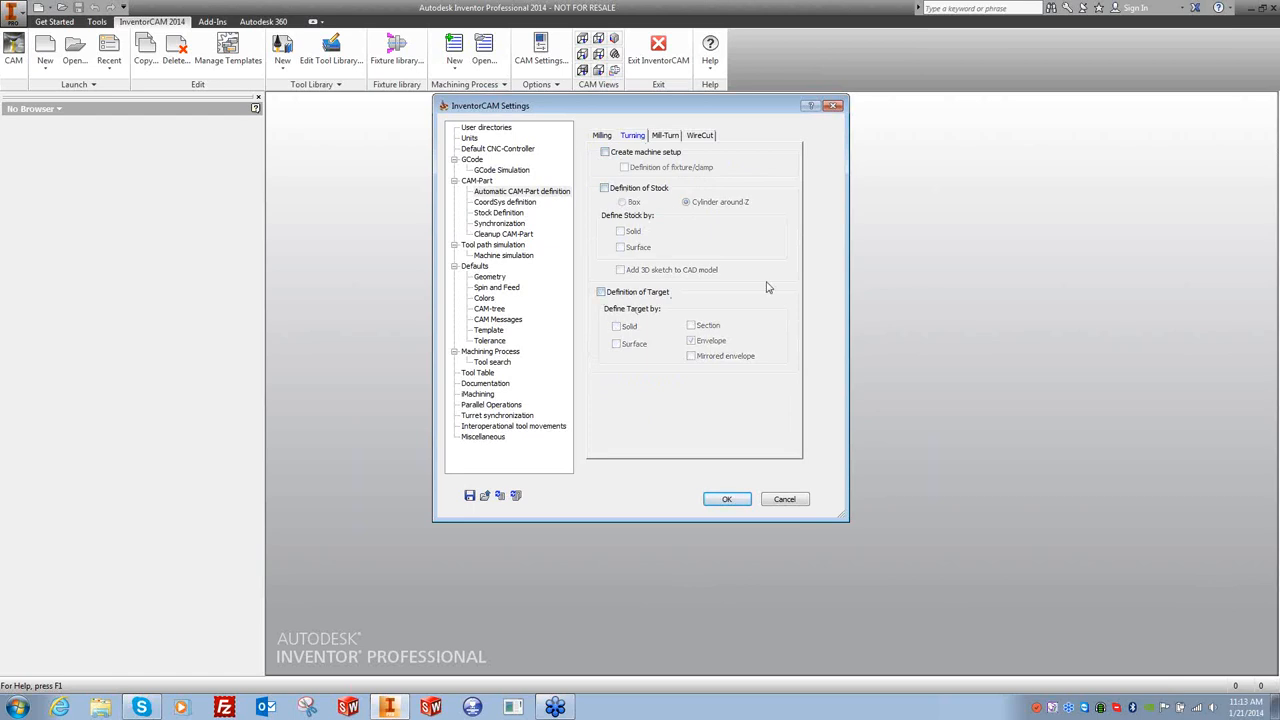
For mill-turn CAM-Parts, turn off automatic stock, target and fixture/clamp definition, and enable the opposite side of Sub-machine with Sub-spindle option.
left_click(664, 135)
left_click(605, 218)
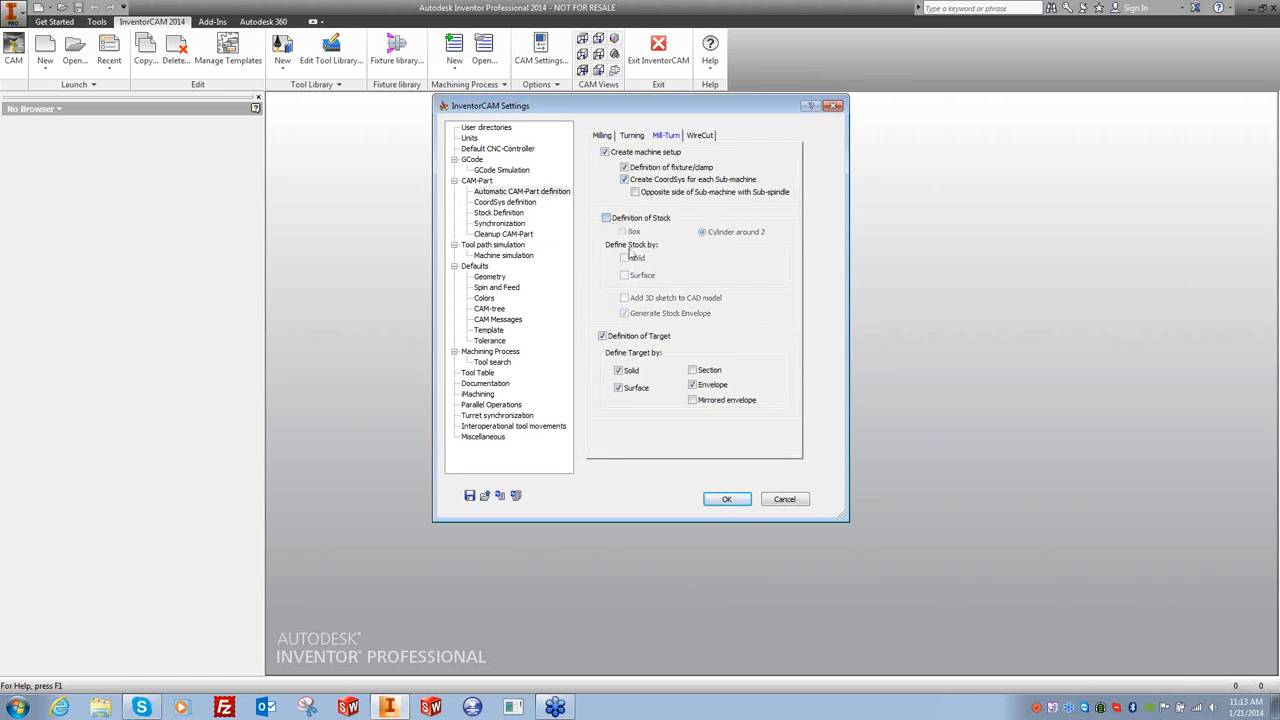
left_click(602, 336)
left_click(635, 192)
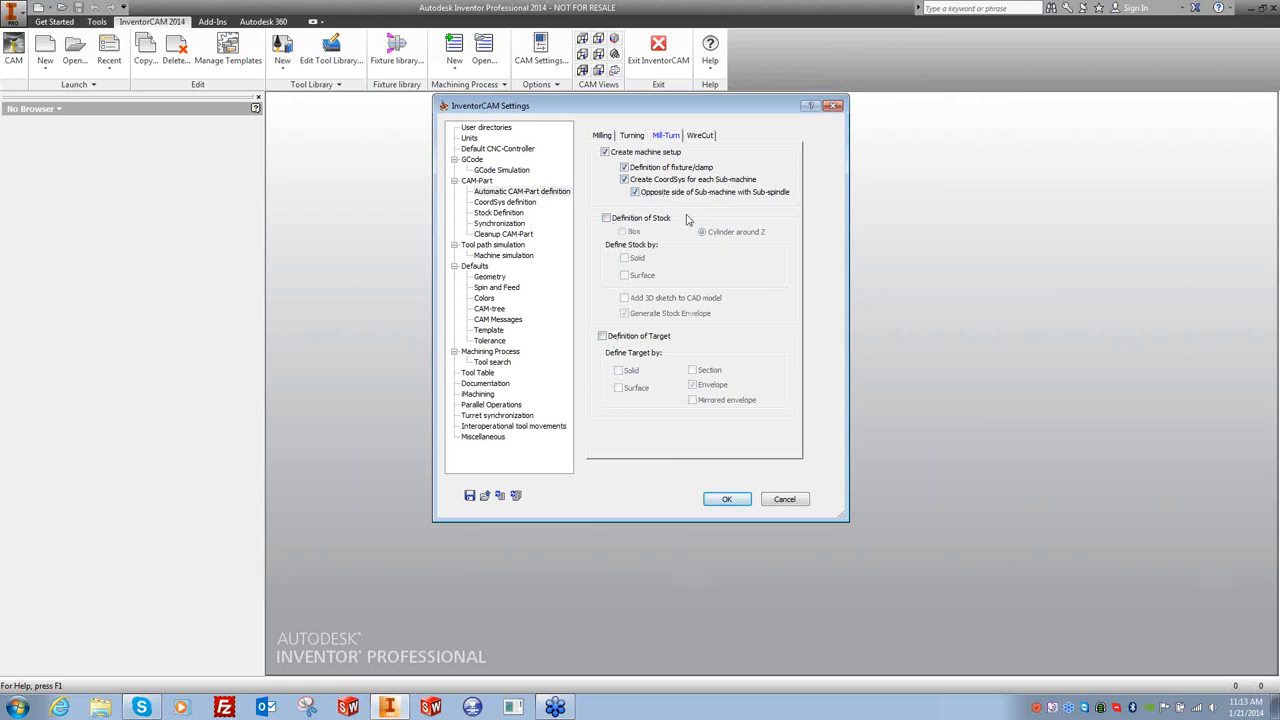
left_click(625, 167)
left_click(633, 137)
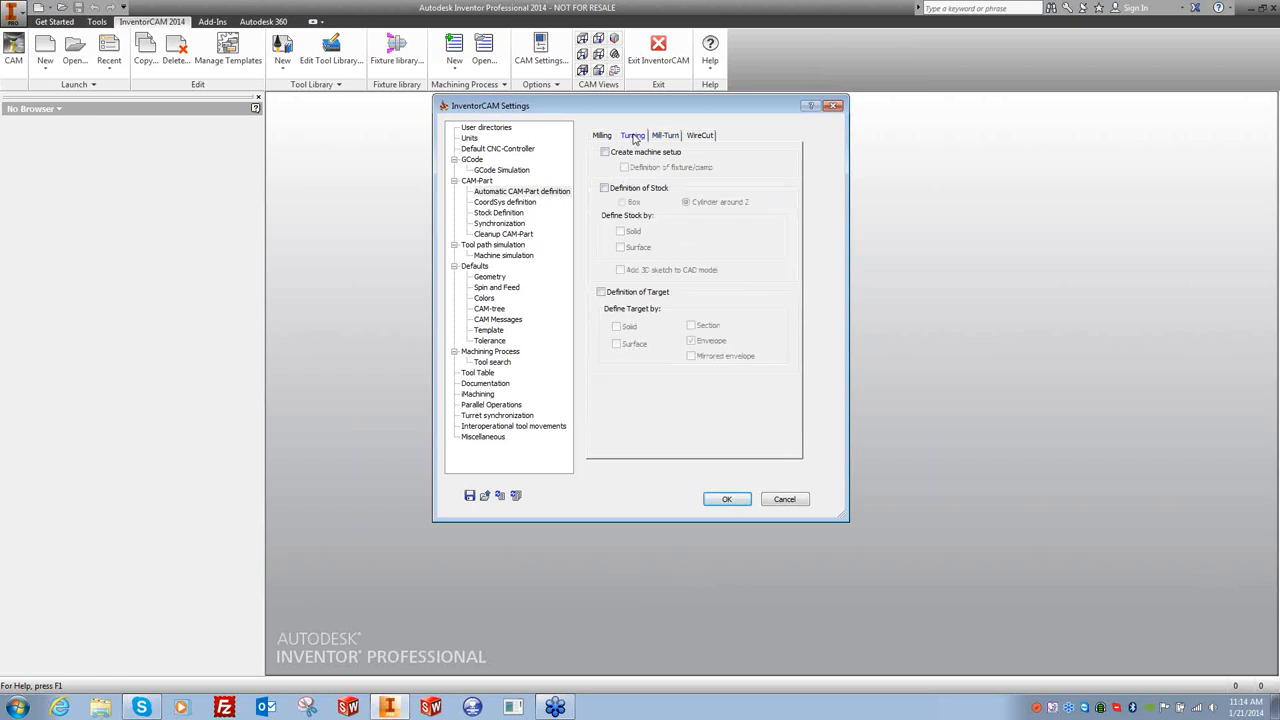
left_click(604, 136)
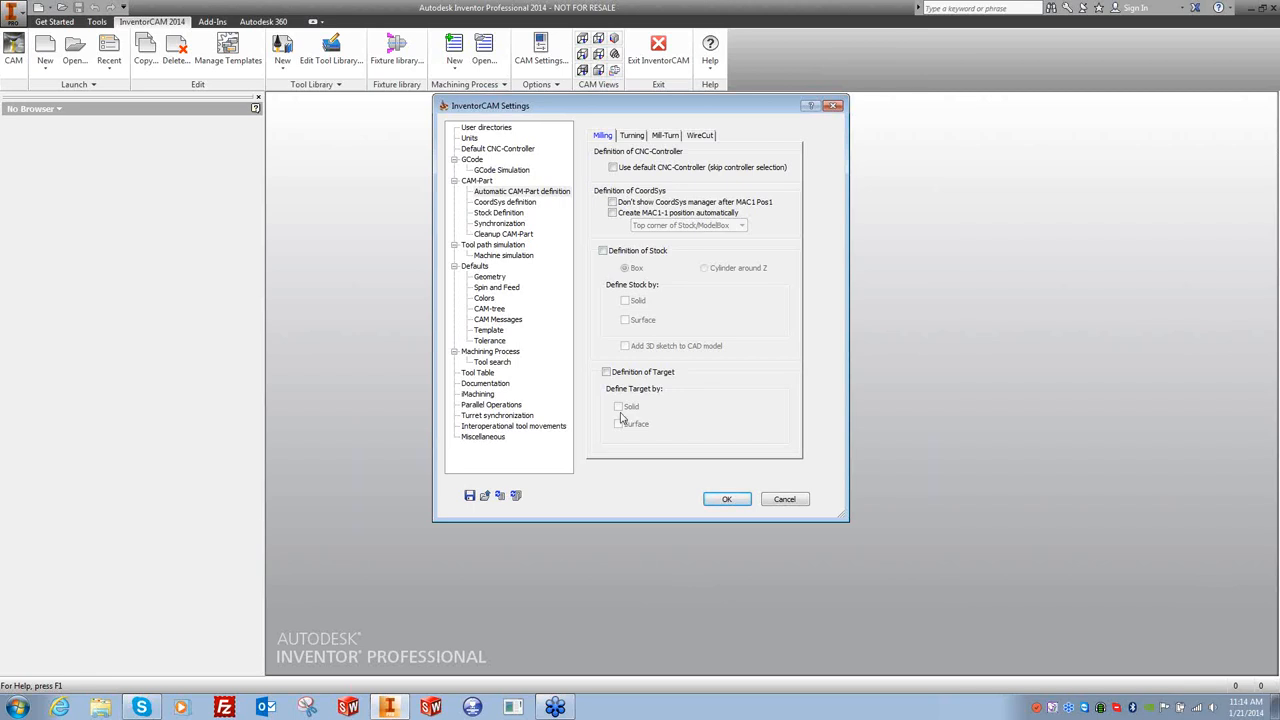
In the CoordSys definition settings, set the Tool Start Level Delta to 5 and the Clearance Level Delta to 1.
left_click(505, 205)
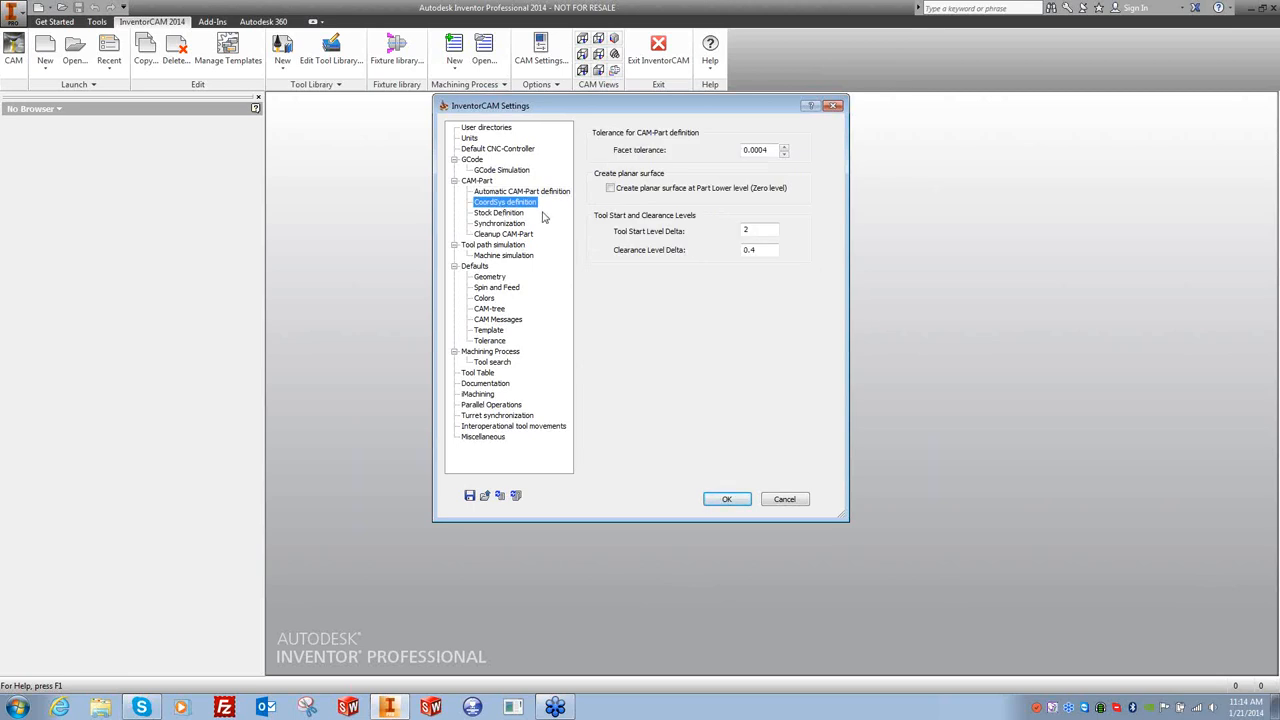
double_click(757, 230)
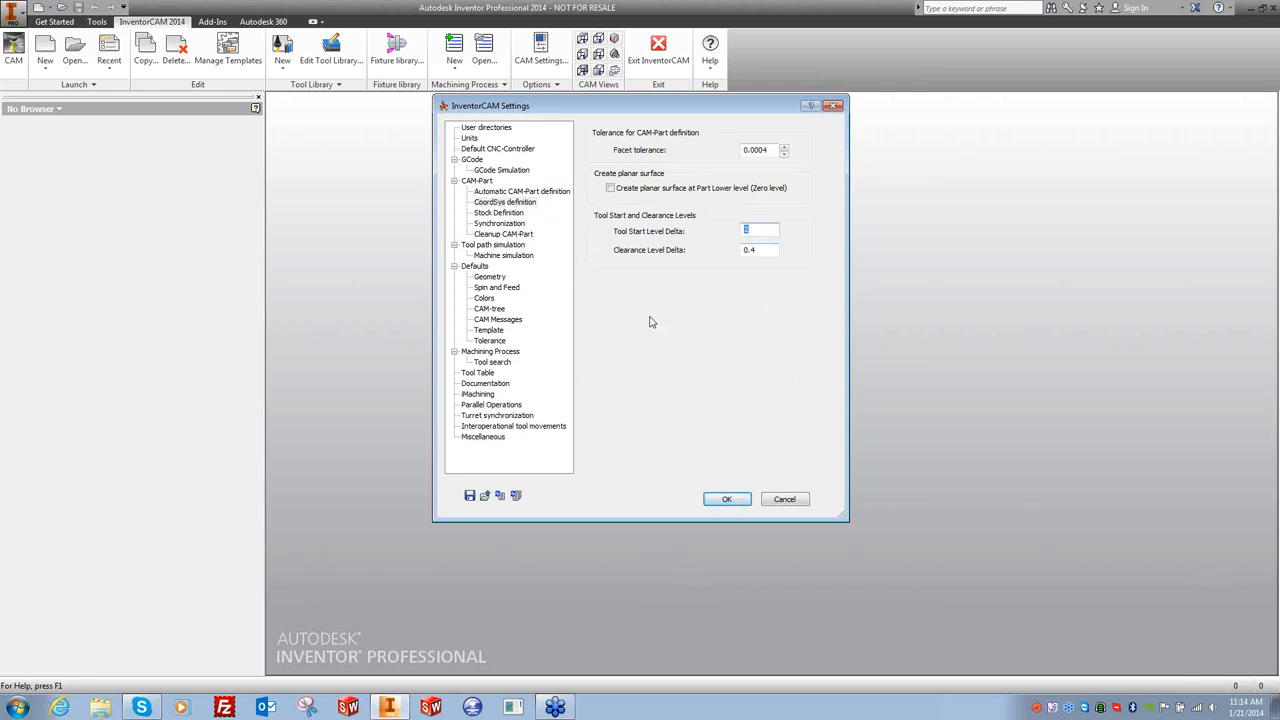
type("5")
double_click(760, 230)
double_click(752, 250)
type("1")
Set the 3D box stock offsets to .1 for X+, X-, Y+ and Y-, and to .25 for Z-.
left_click(502, 214)
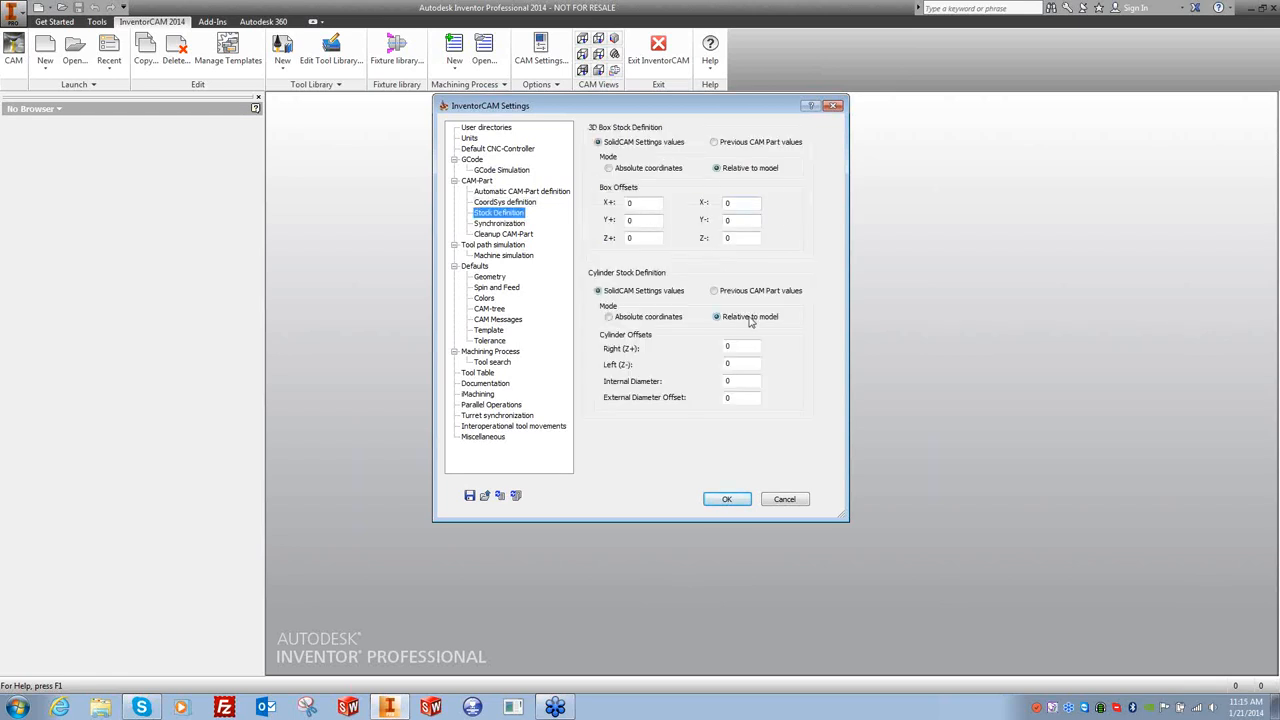
left_click(643, 203)
type(".1")
key("Tab")
type(".1")
key("Tab")
key("Tab")
type(".1")
key("Tab")
type(".1")
key("Tab")
type("25")
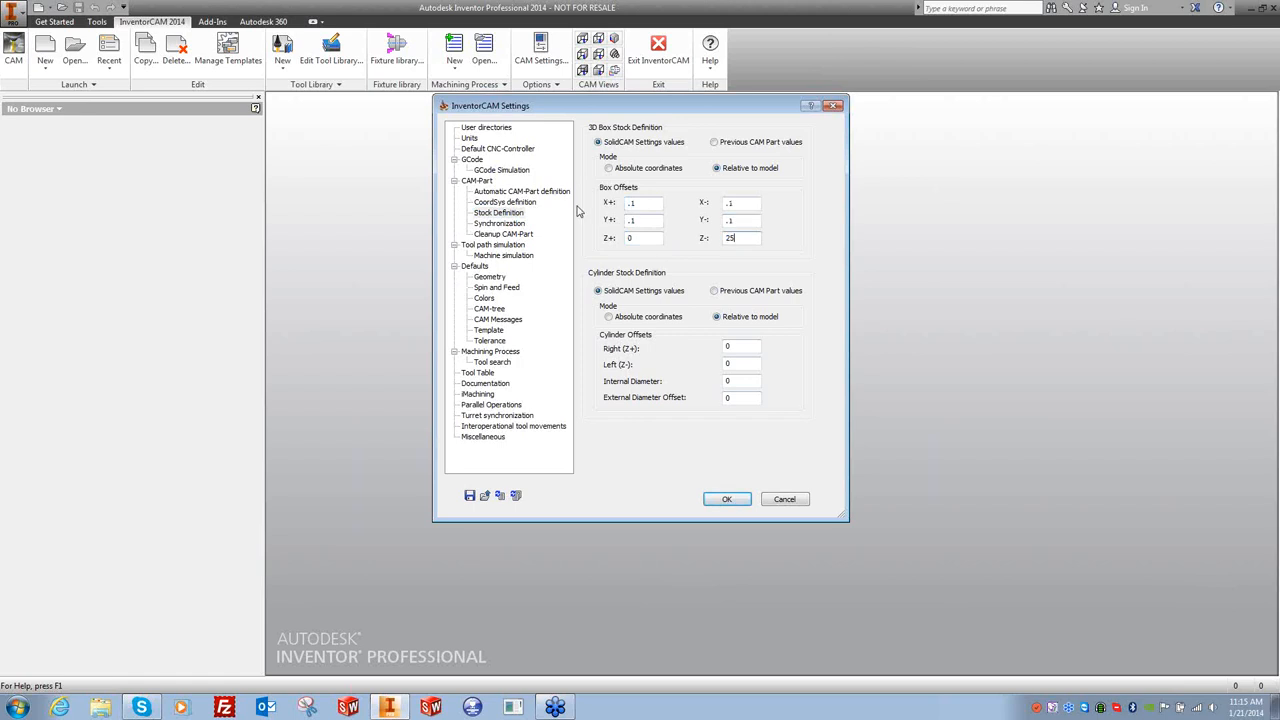
left_click(728, 238)
type(".25")
Set synchronization to check always, try automatic synchronization with operation calculation, and enable asking the user to find the original model.
left_click(495, 225)
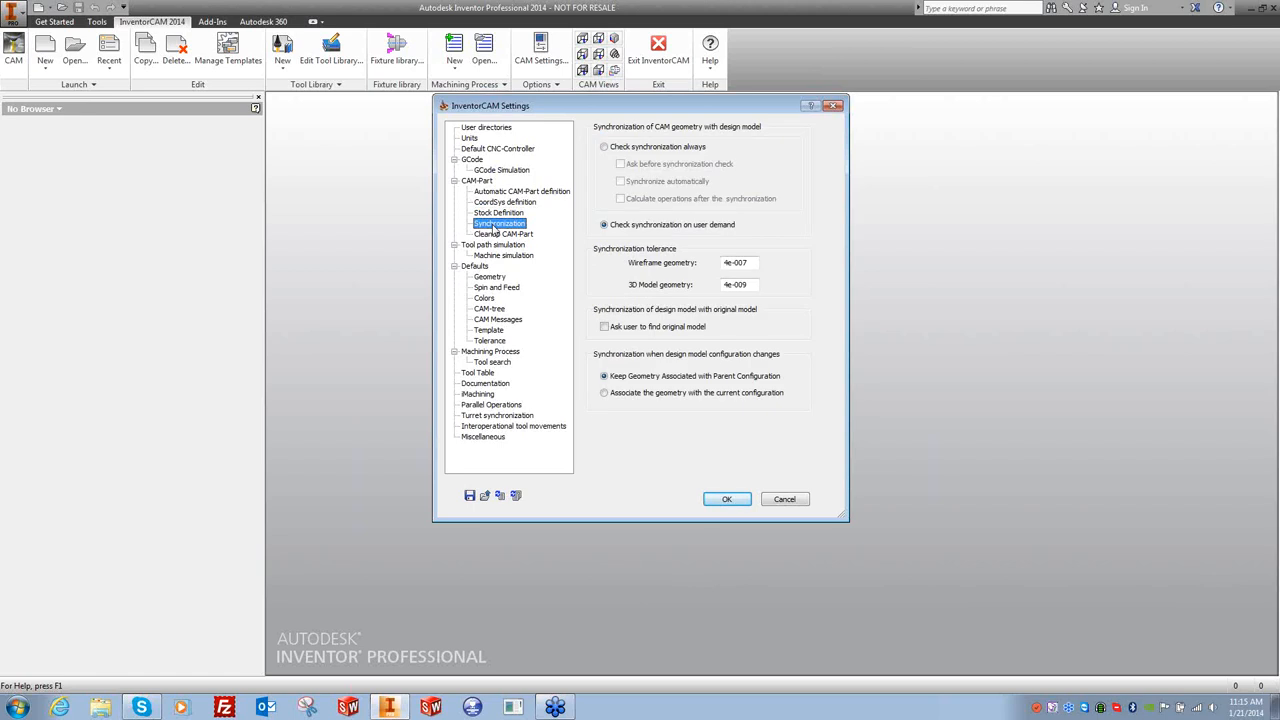
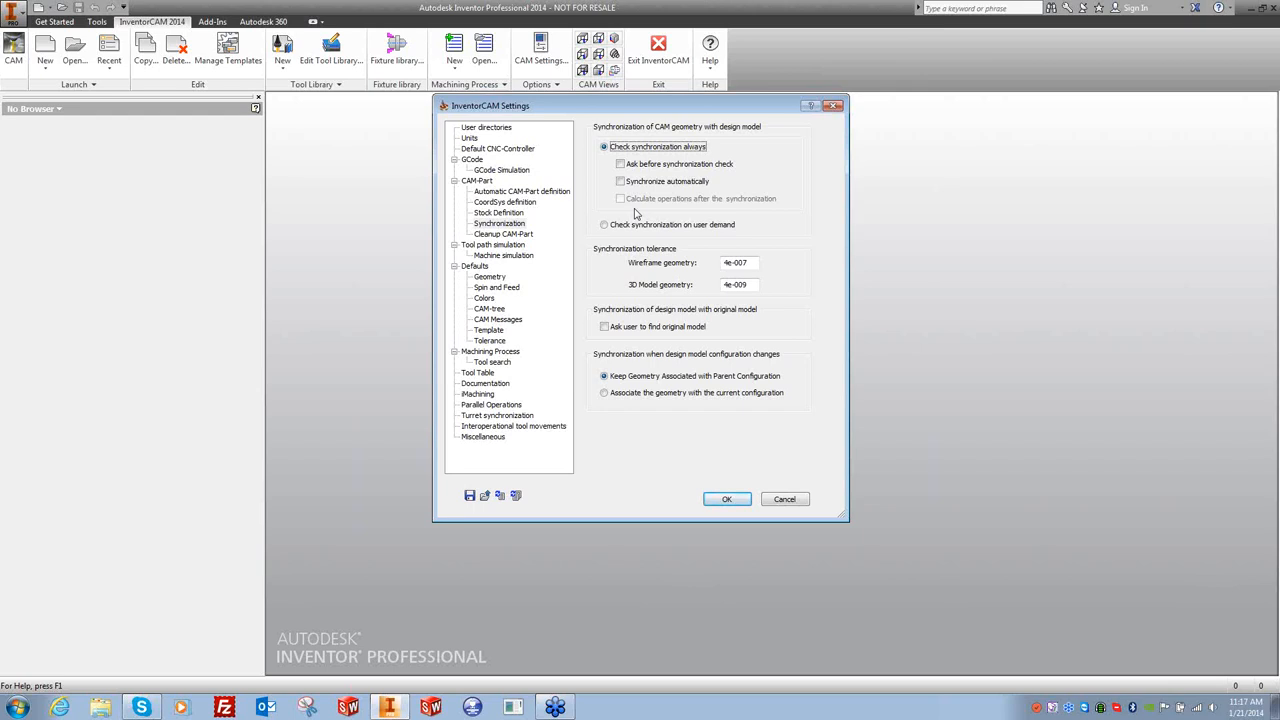
left_click(620, 181)
left_click(620, 198)
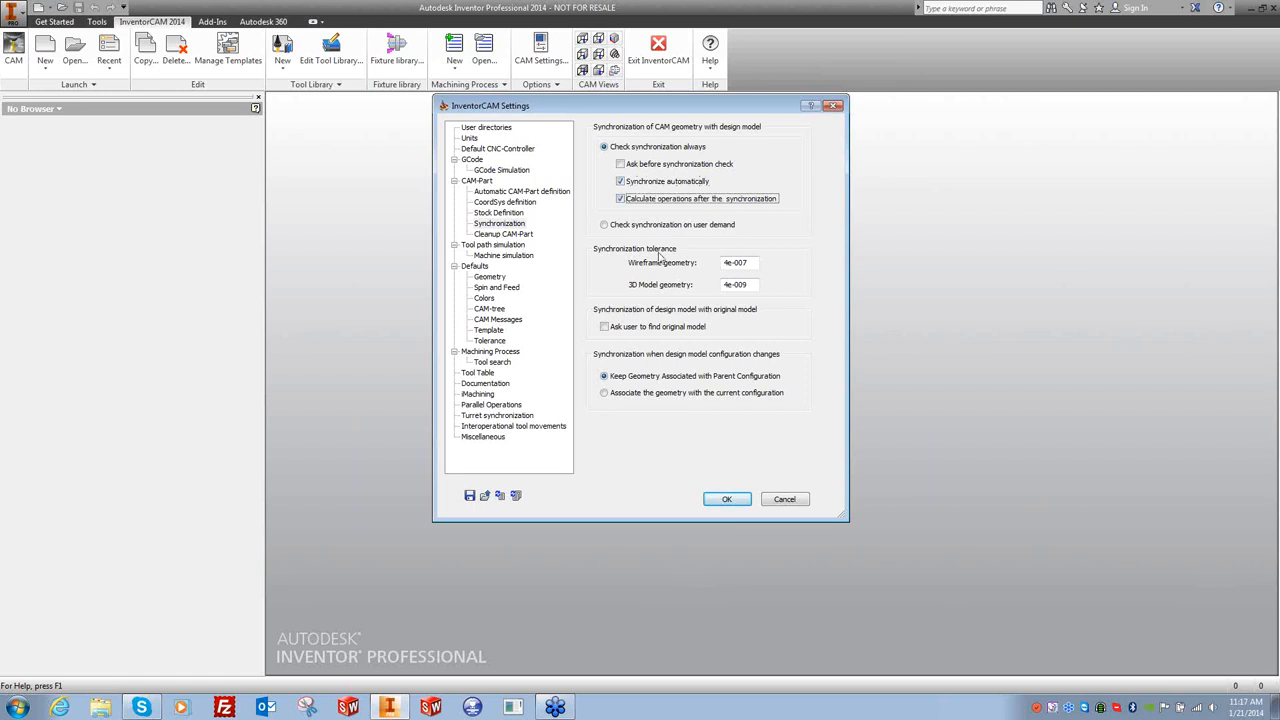
left_click(620, 198)
left_click(620, 181)
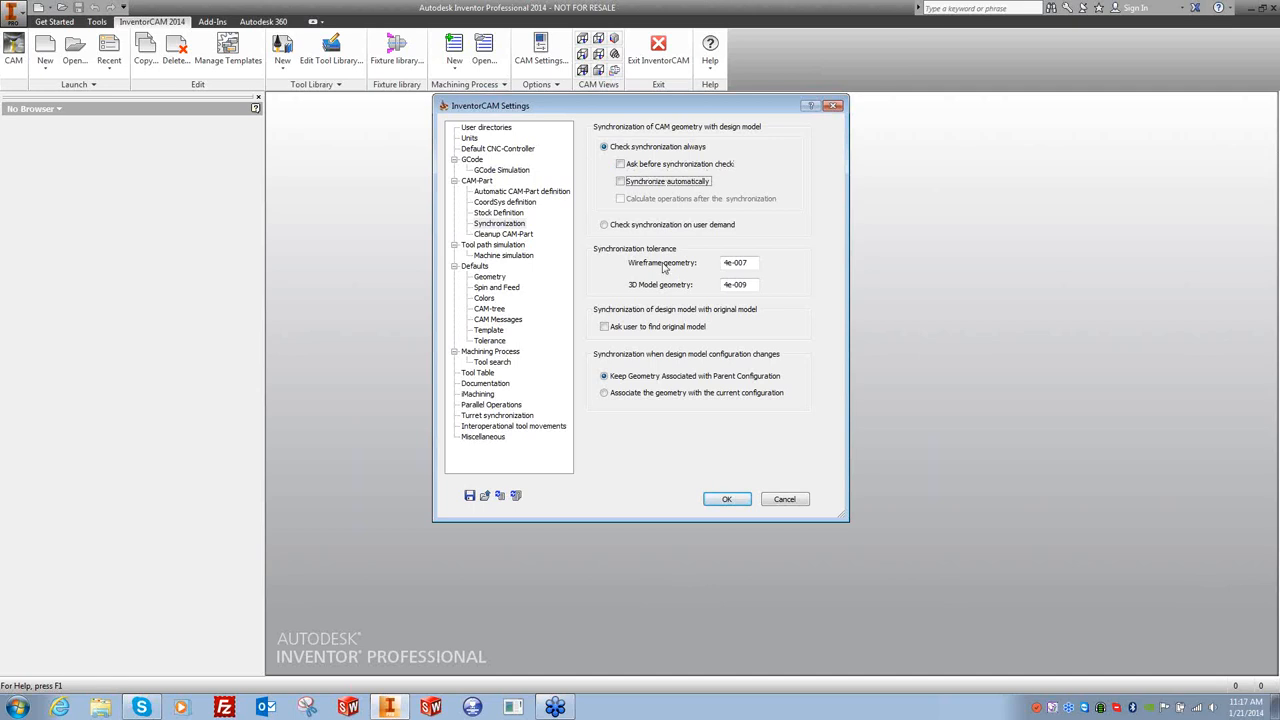
left_click(604, 327)
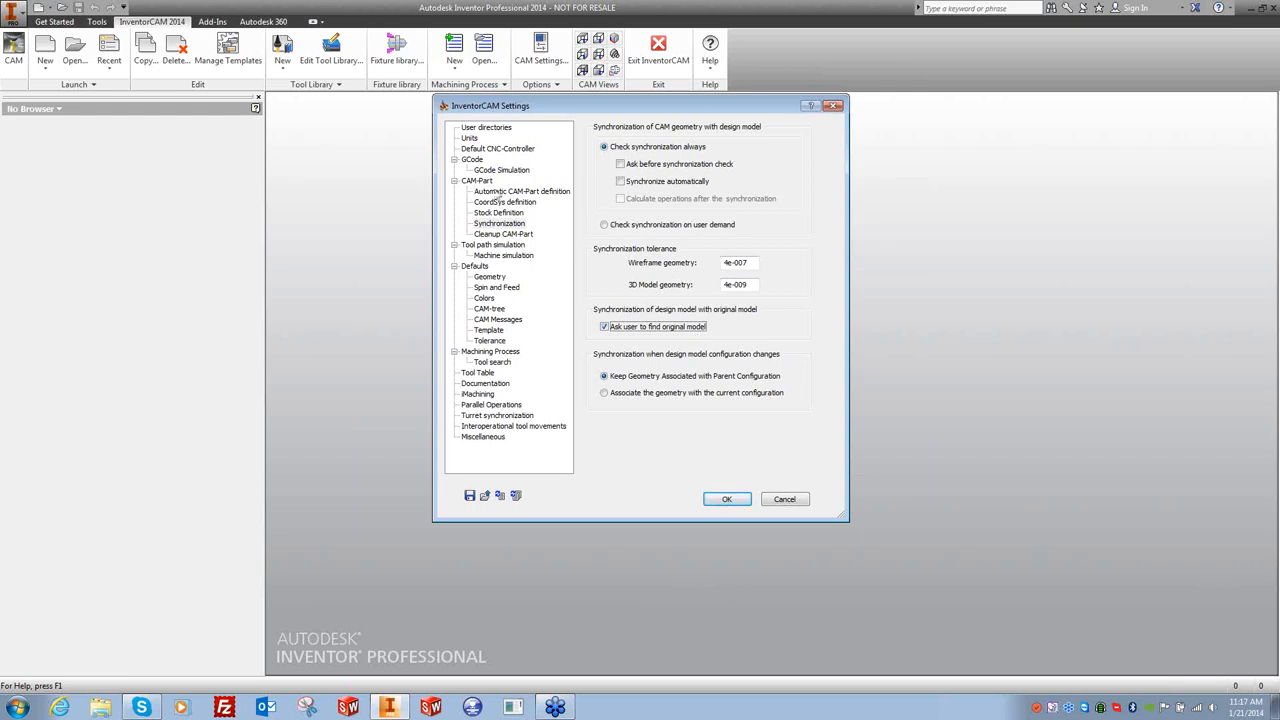
Review the CAM-Part cleanup, tool path simulation and machine simulation settings.
left_click(495, 234)
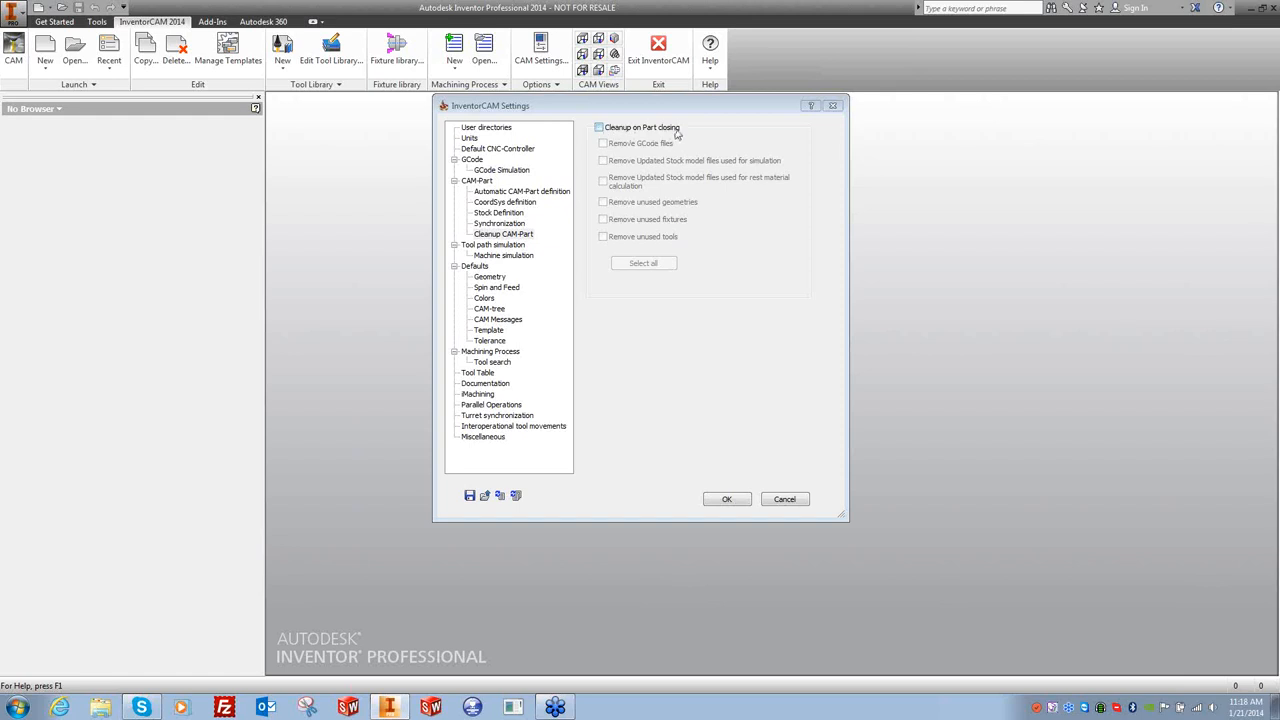
left_click(492, 245)
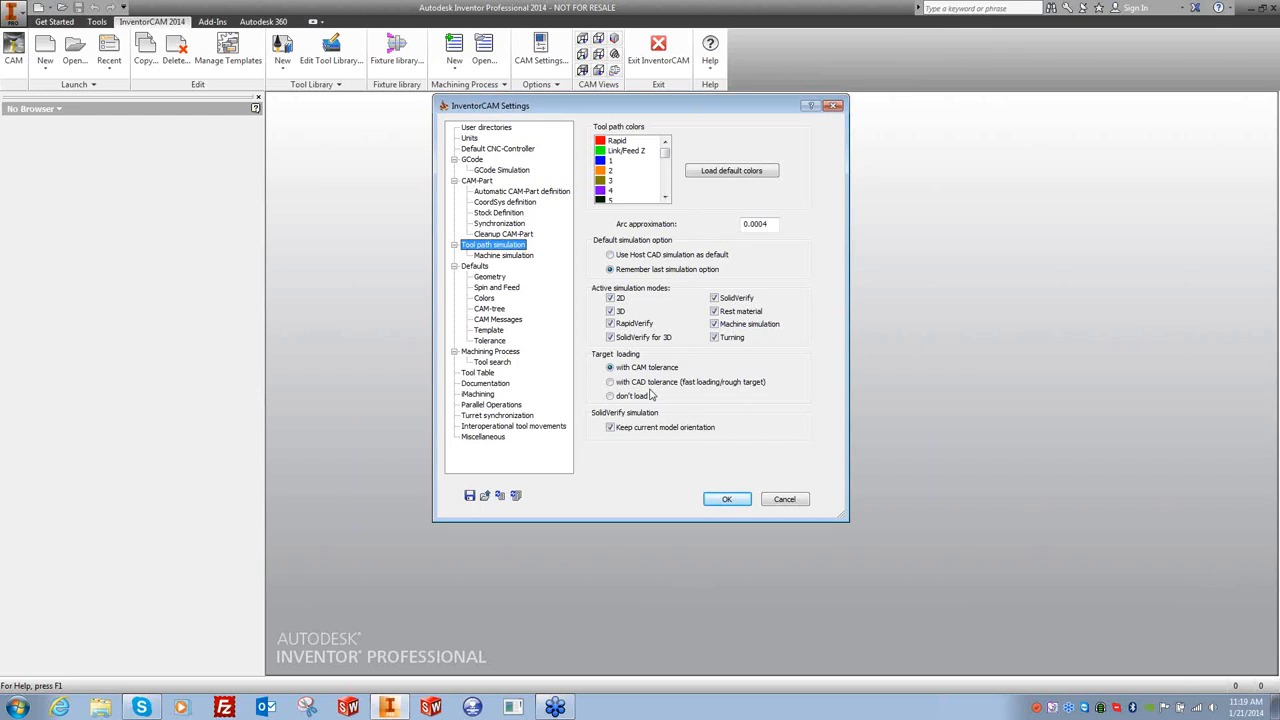
left_click(497, 256)
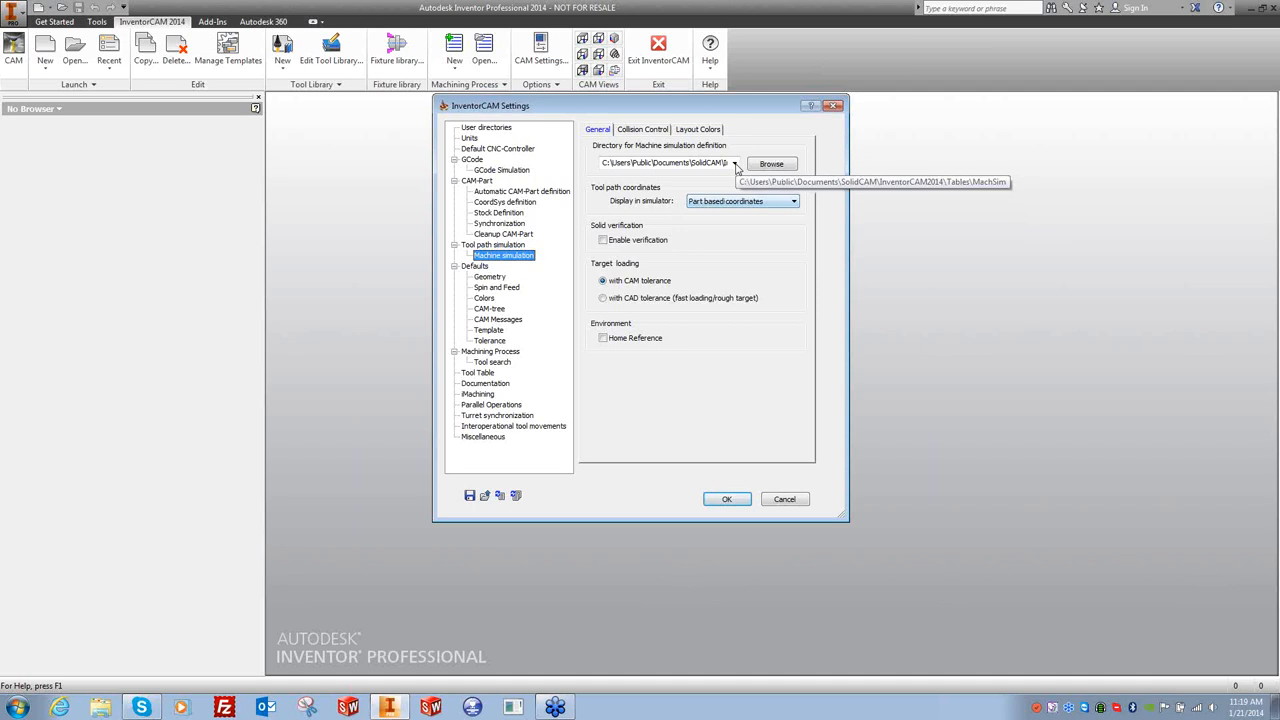
Set the machine simulation definition directory to D:\$olidCAM\Tables\MachSim and enable solid verification.
left_click(494, 245)
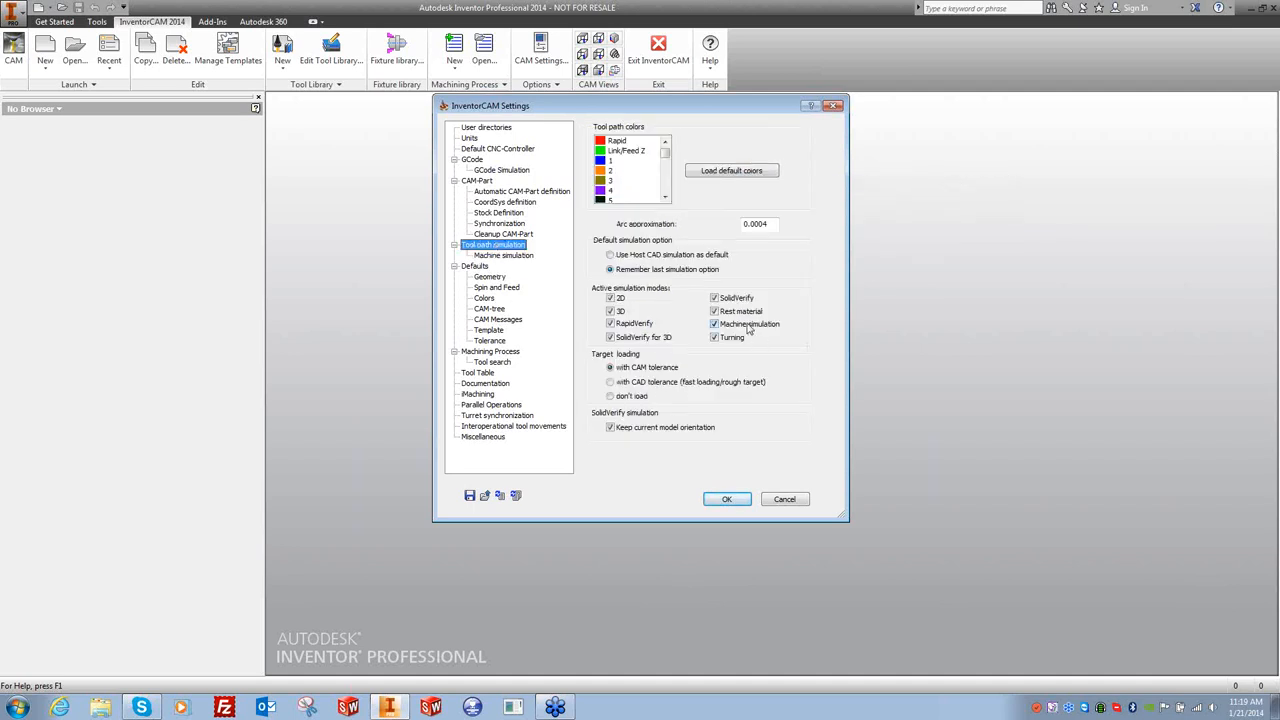
left_click(504, 256)
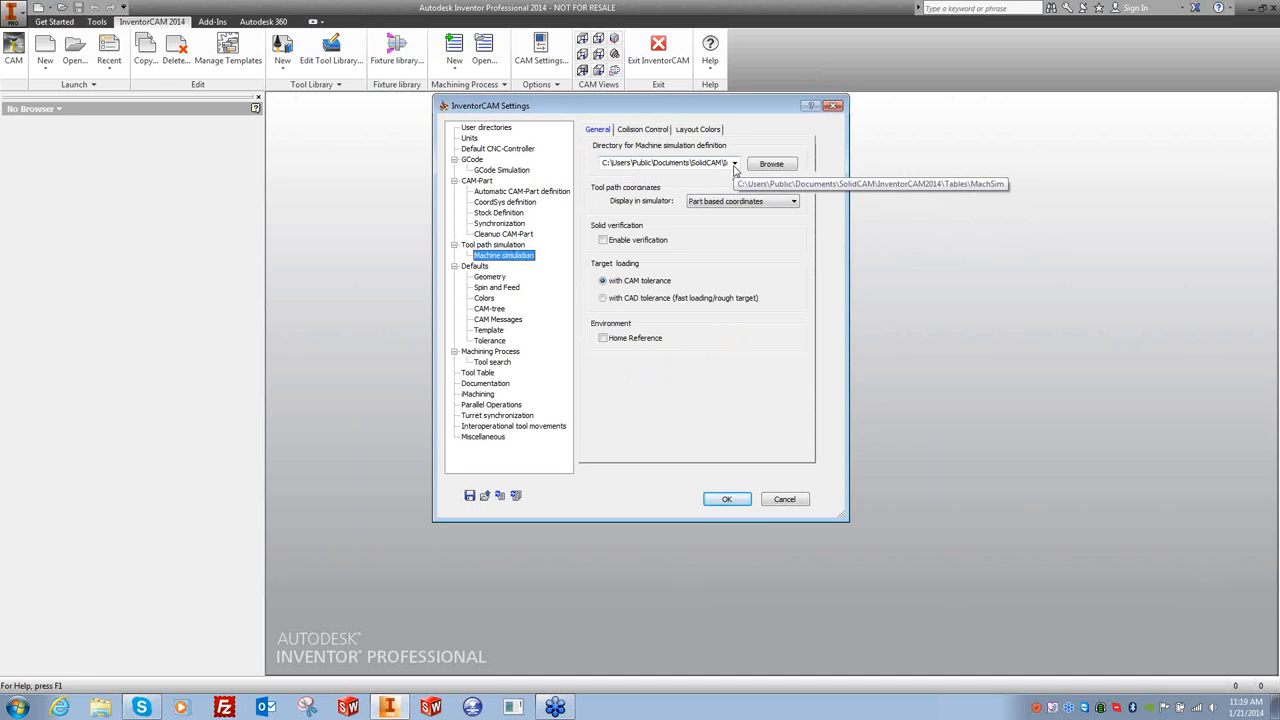
left_click(771, 163)
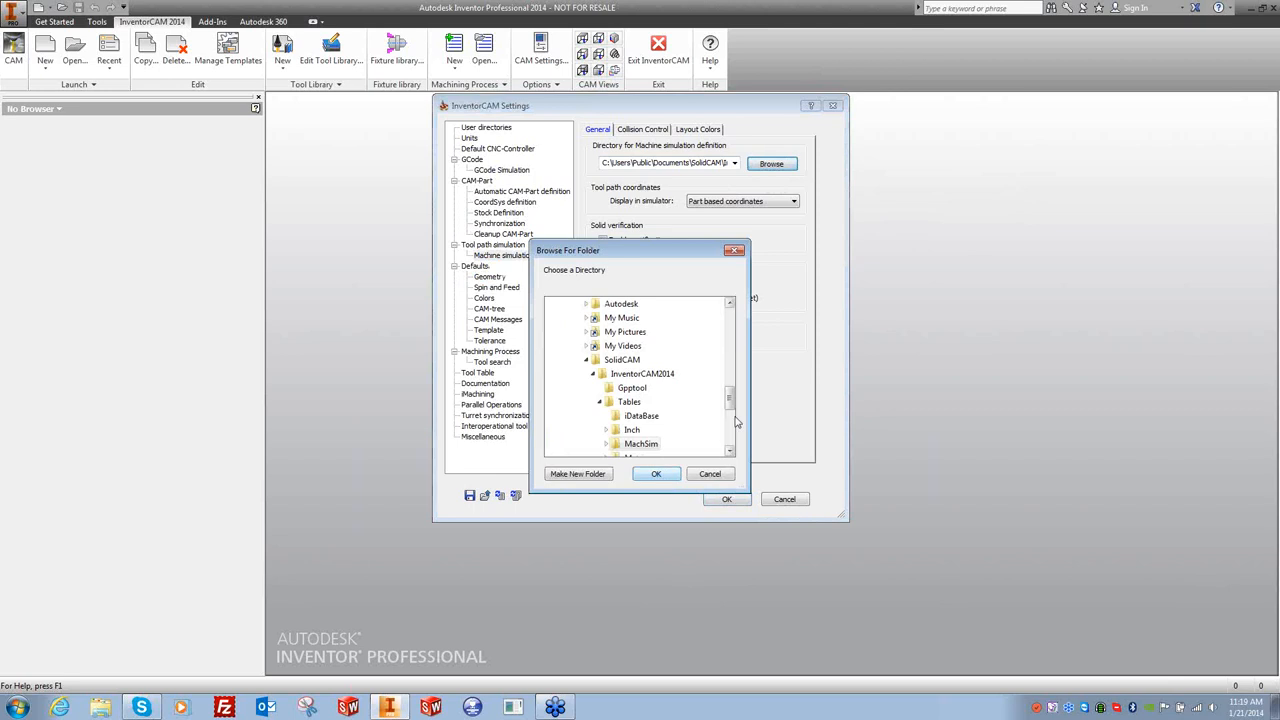
left_click_drag(733, 407, 737, 446)
left_click(563, 404)
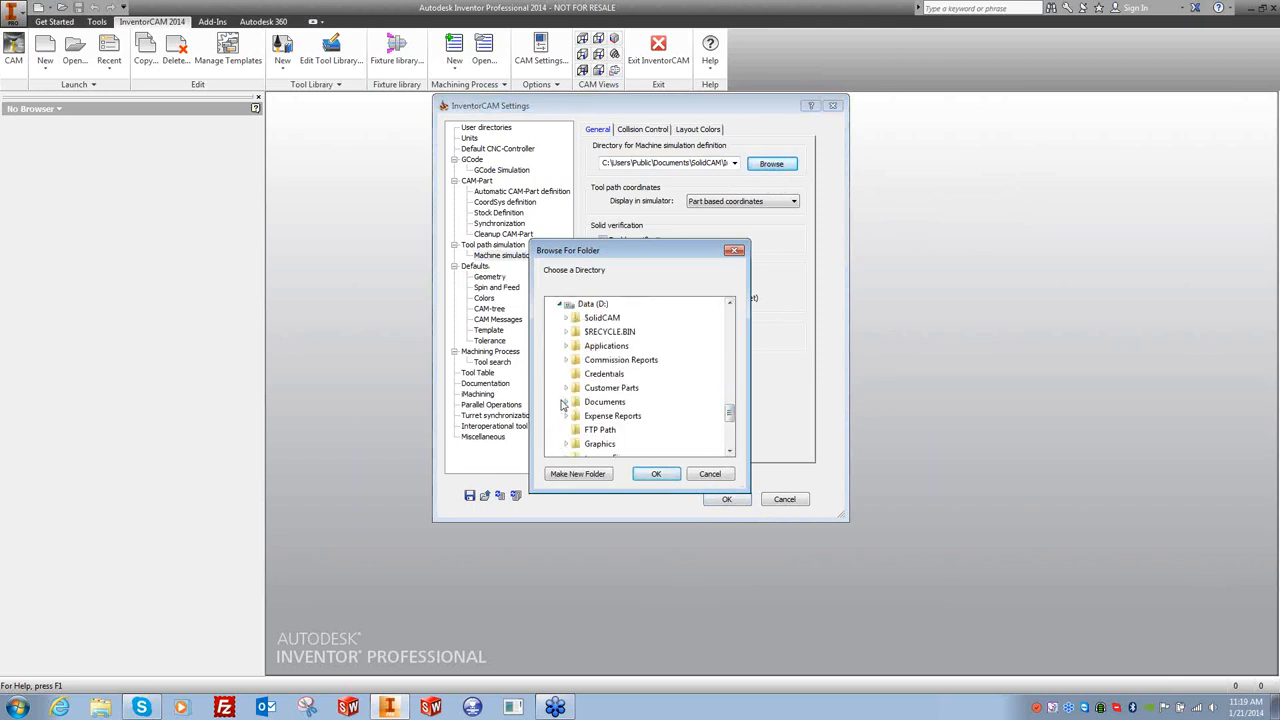
left_click(565, 317)
scroll(640, 355, "down", 1)
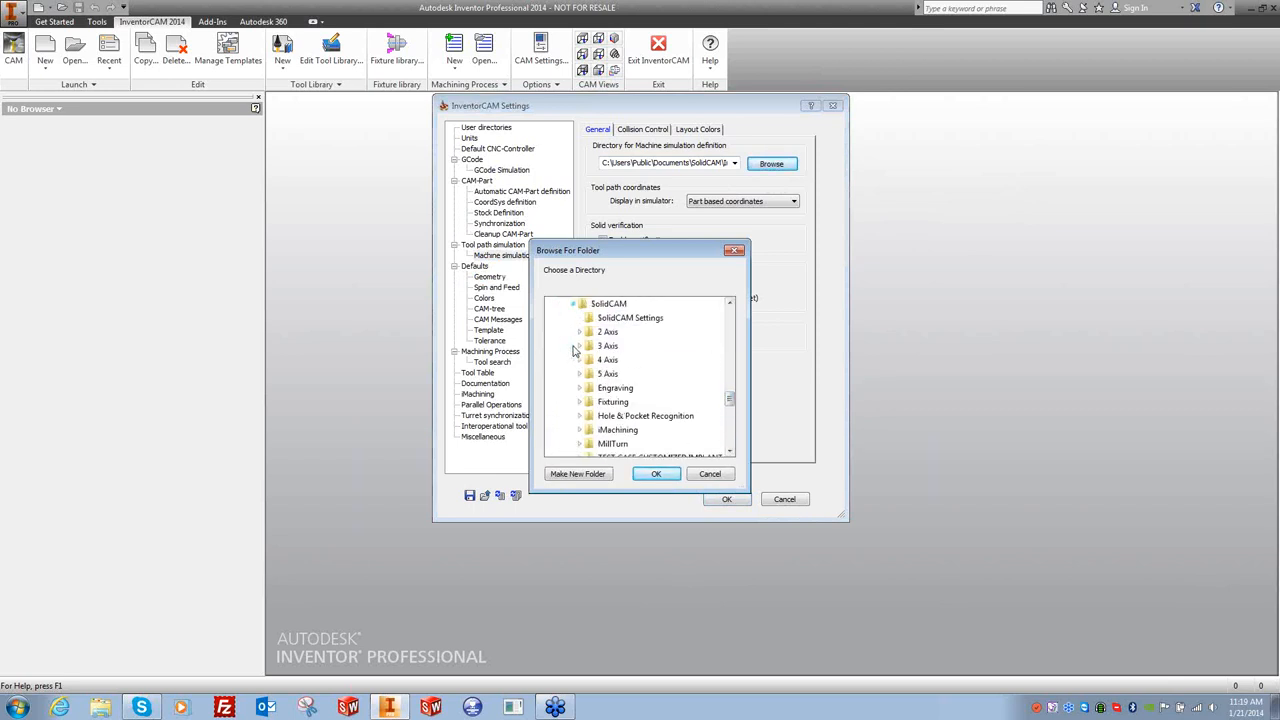
left_click(572, 303)
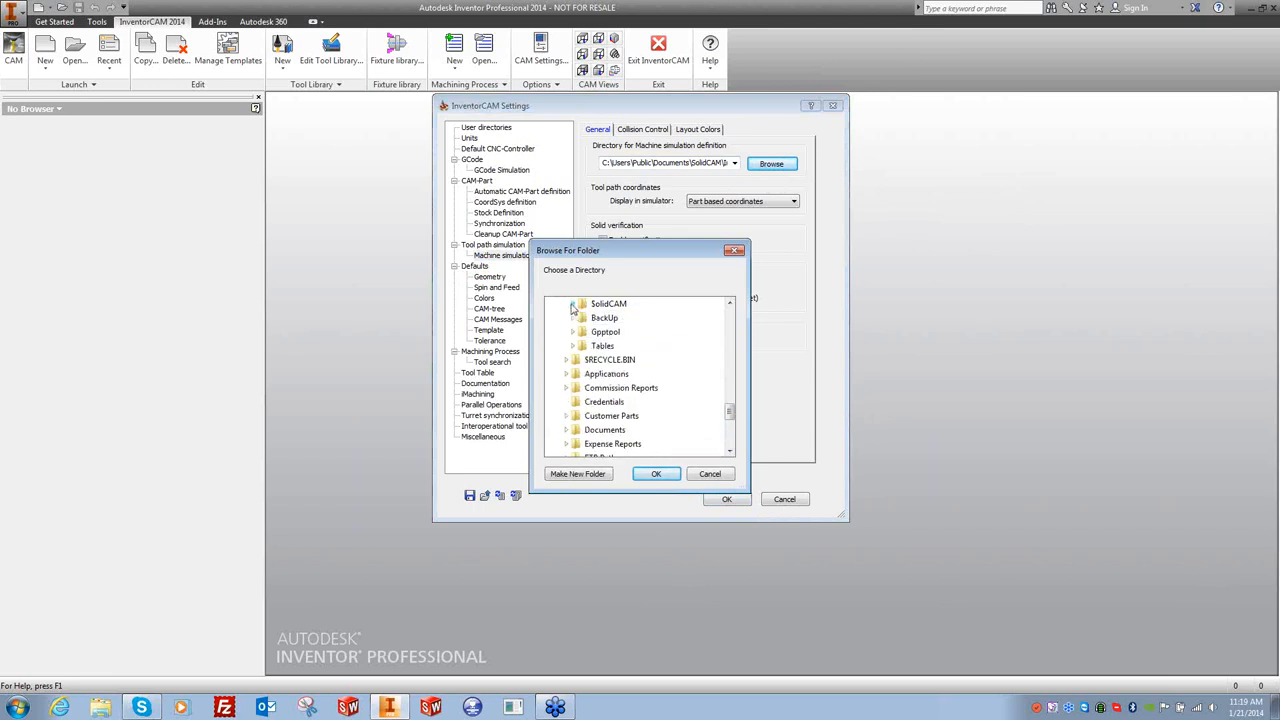
left_click(573, 346)
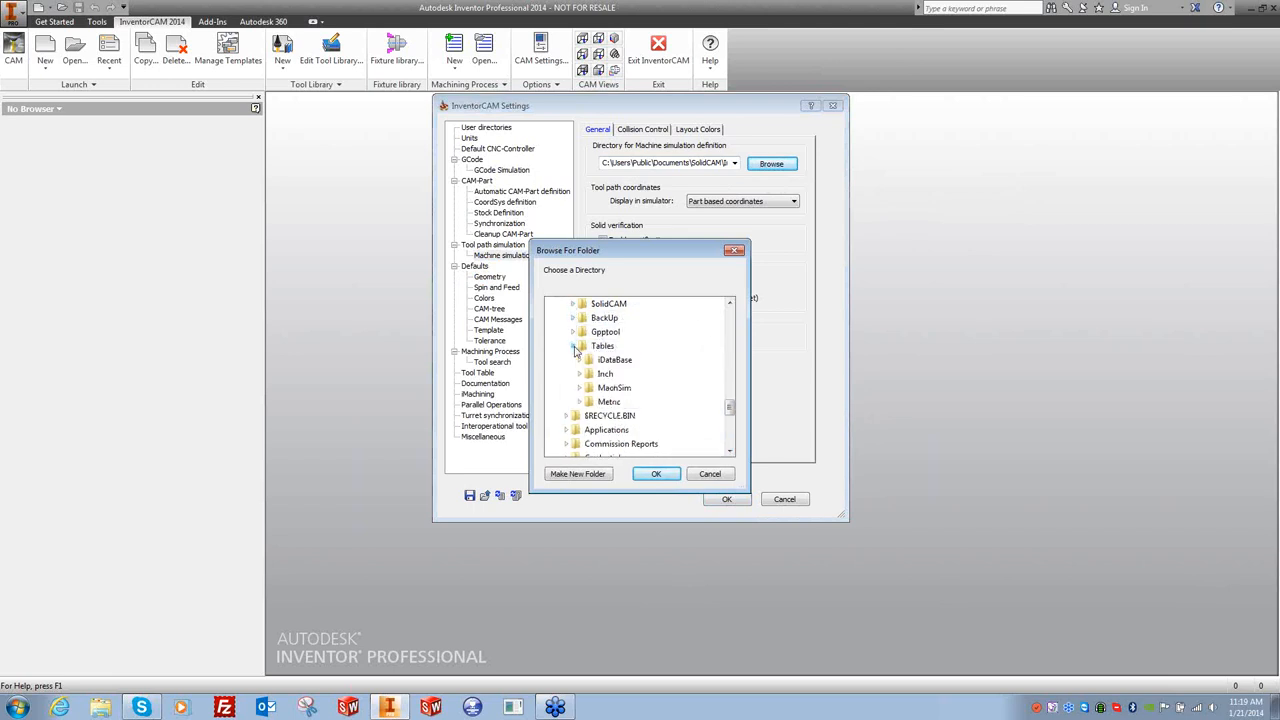
left_click(615, 388)
left_click(670, 477)
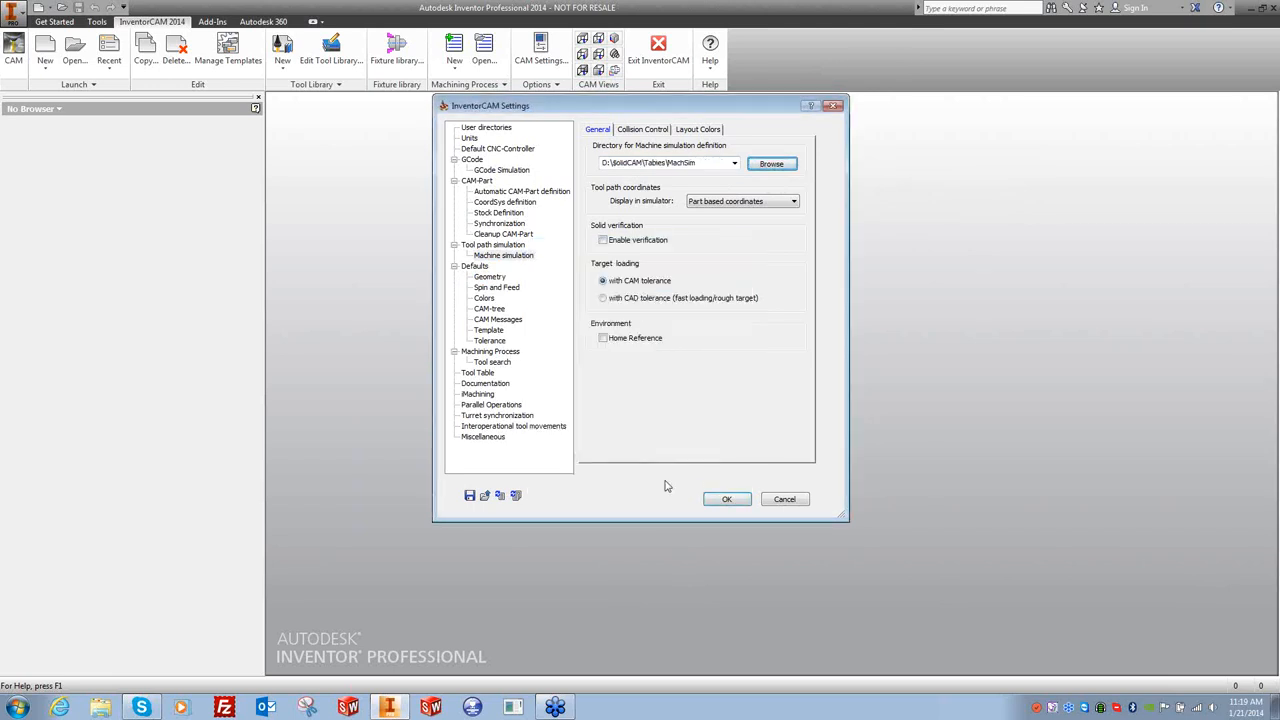
left_click(603, 241)
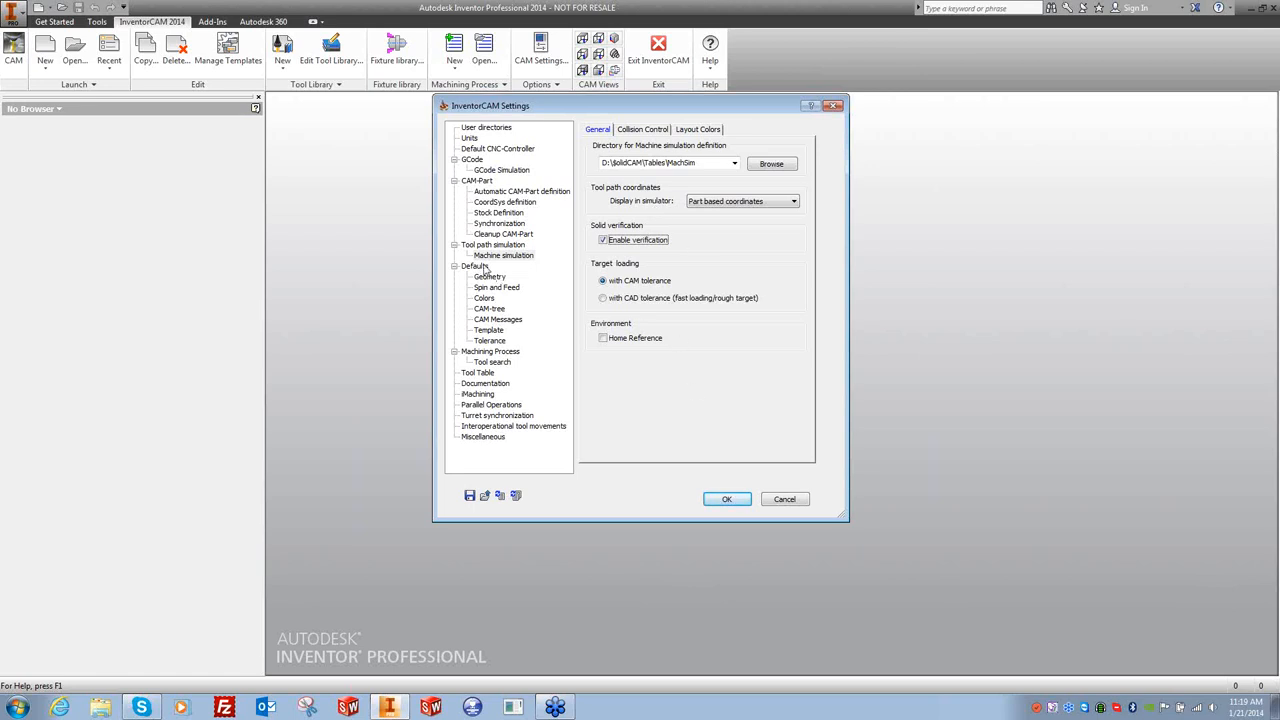
In the default spin and feed settings, set the milling spin rate and the turning spin normal and spin finish to 2000.
left_click(478, 266)
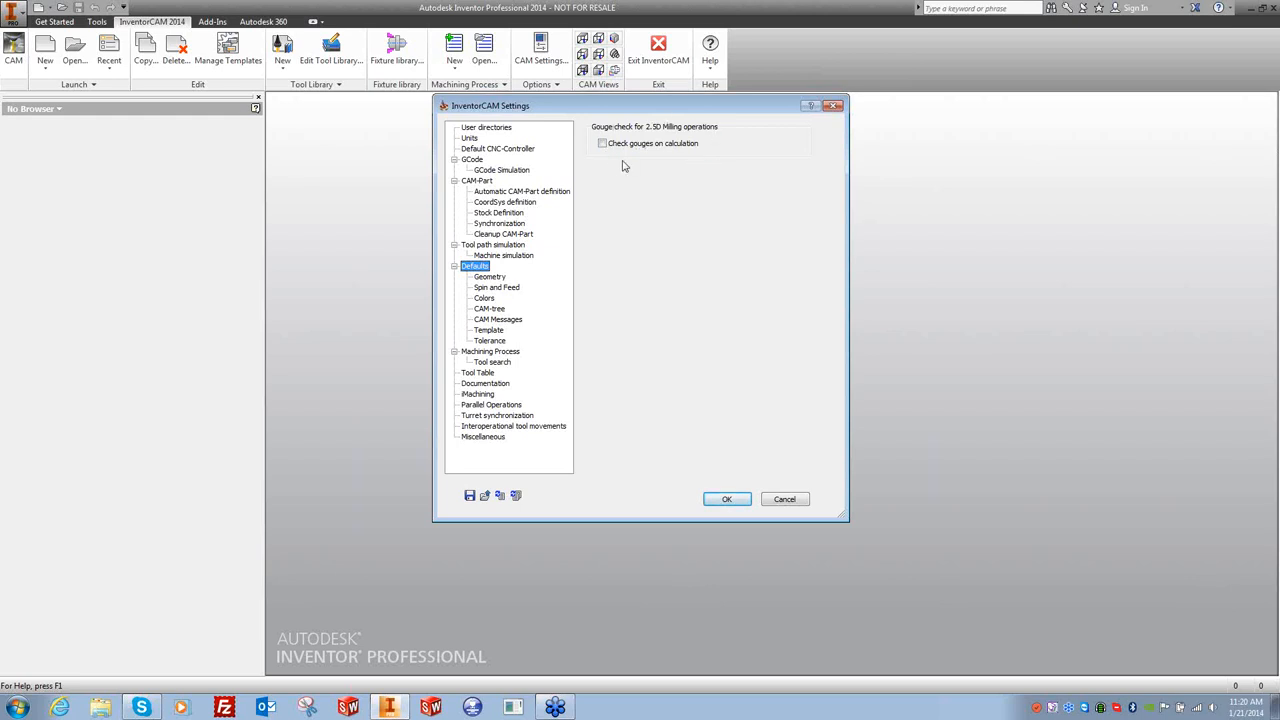
left_click(492, 277)
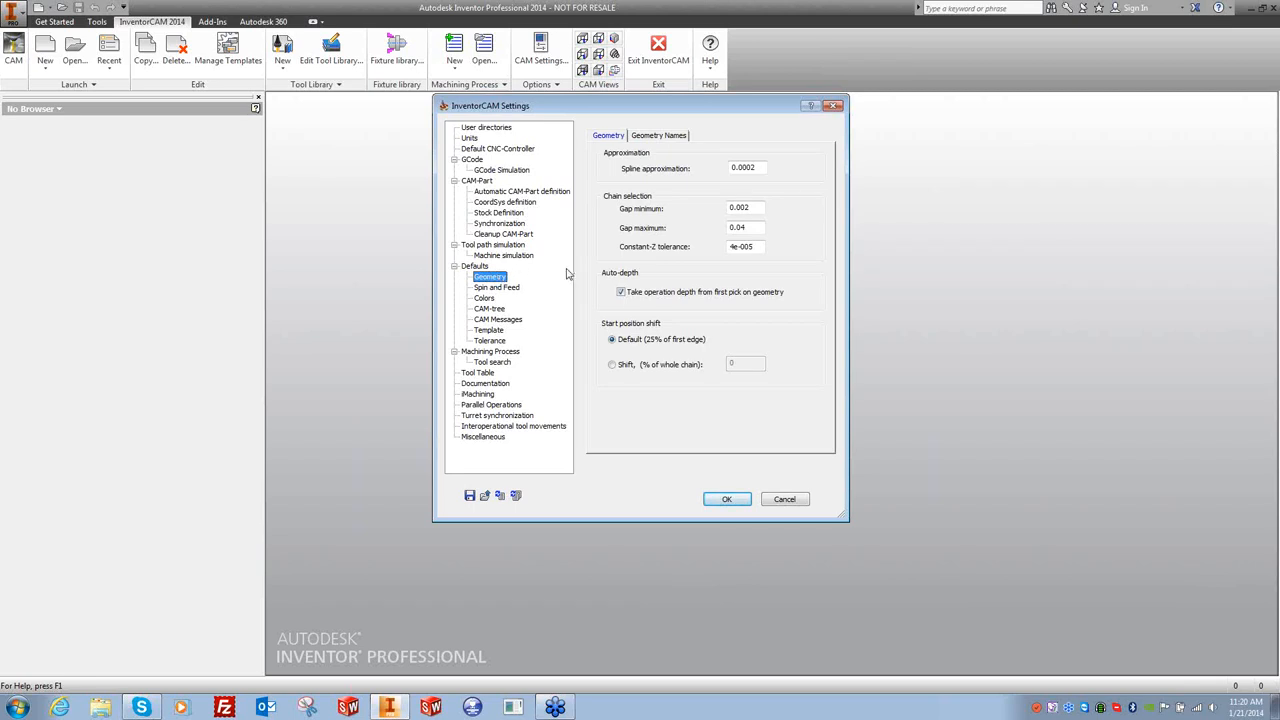
left_click(490, 288)
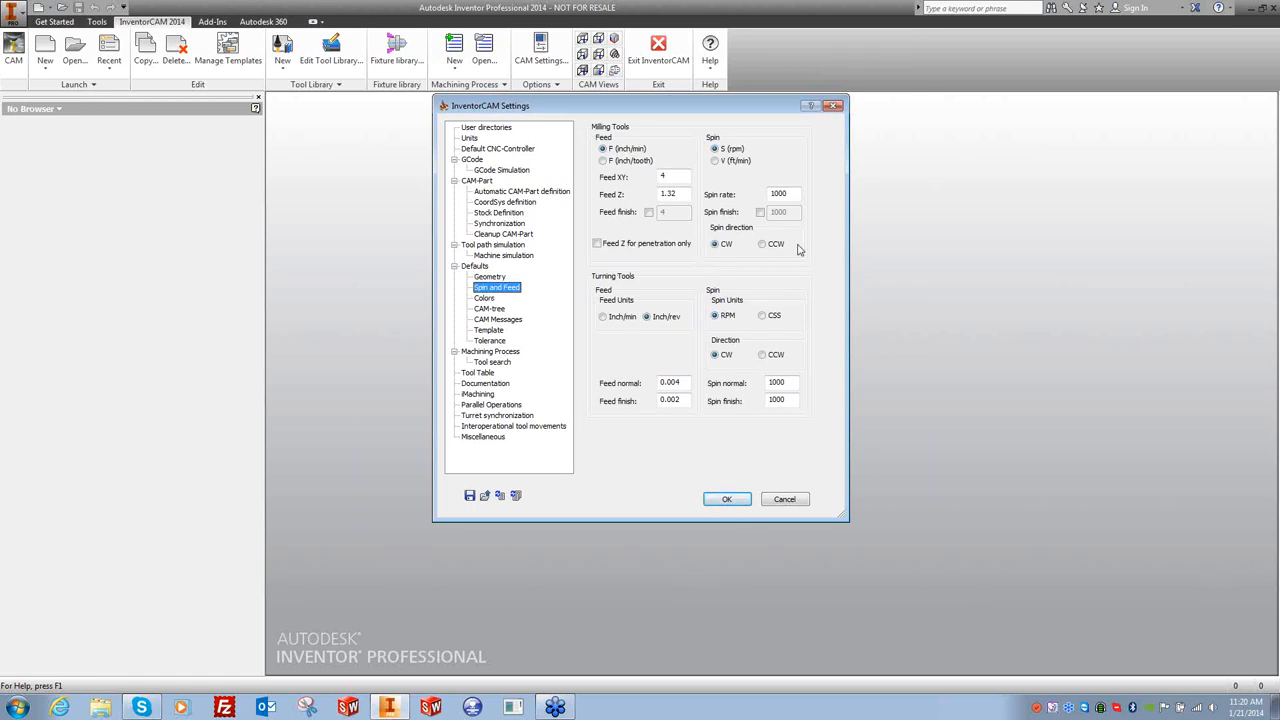
left_click_drag(797, 193, 738, 200)
type("2000")
left_click_drag(790, 382, 746, 386)
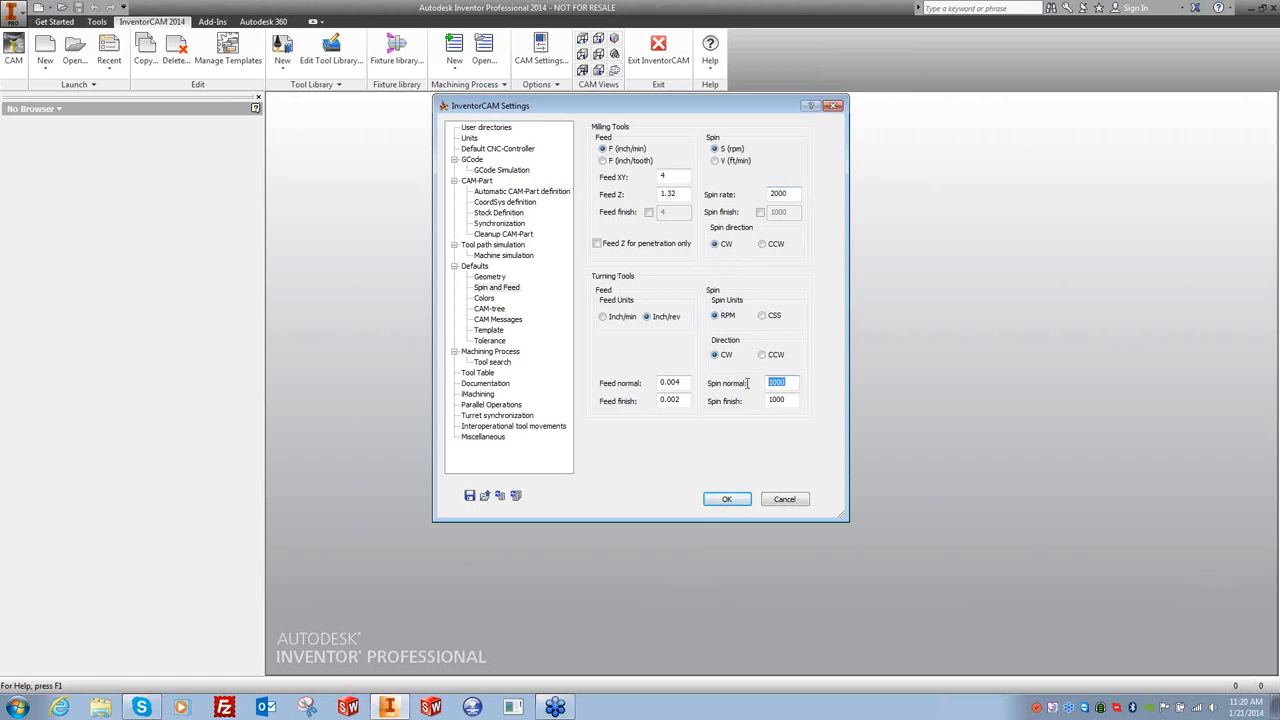
type("2000")
left_click_drag(782, 399, 733, 404)
type("2000")
Set the milling tools' default spin rate to 2500 and both Feed XY and Feed Z to 50.
left_click_drag(794, 196, 738, 200)
type("2500")
double_click(668, 176)
type("50")
key("Tab")
type("50")
Show the tool number in the CAM-tree and deactivate the "OK to accept?" CAM message.
left_click(484, 298)
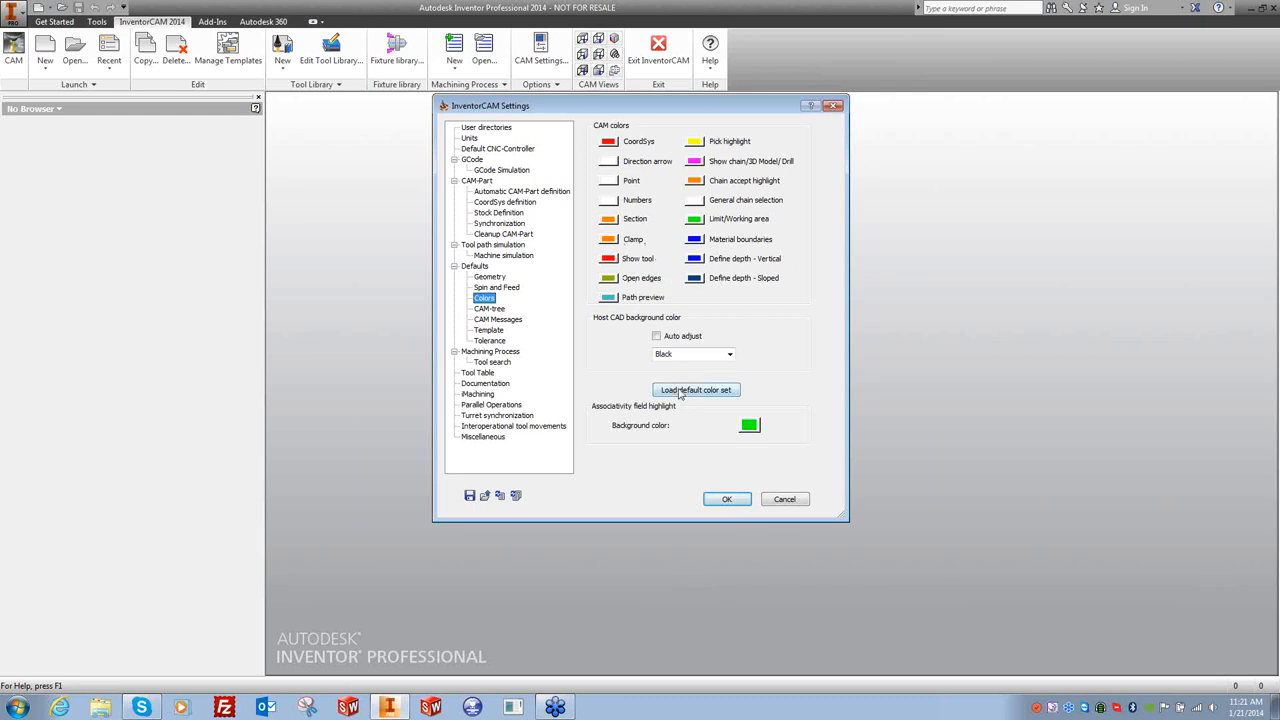
left_click(490, 309)
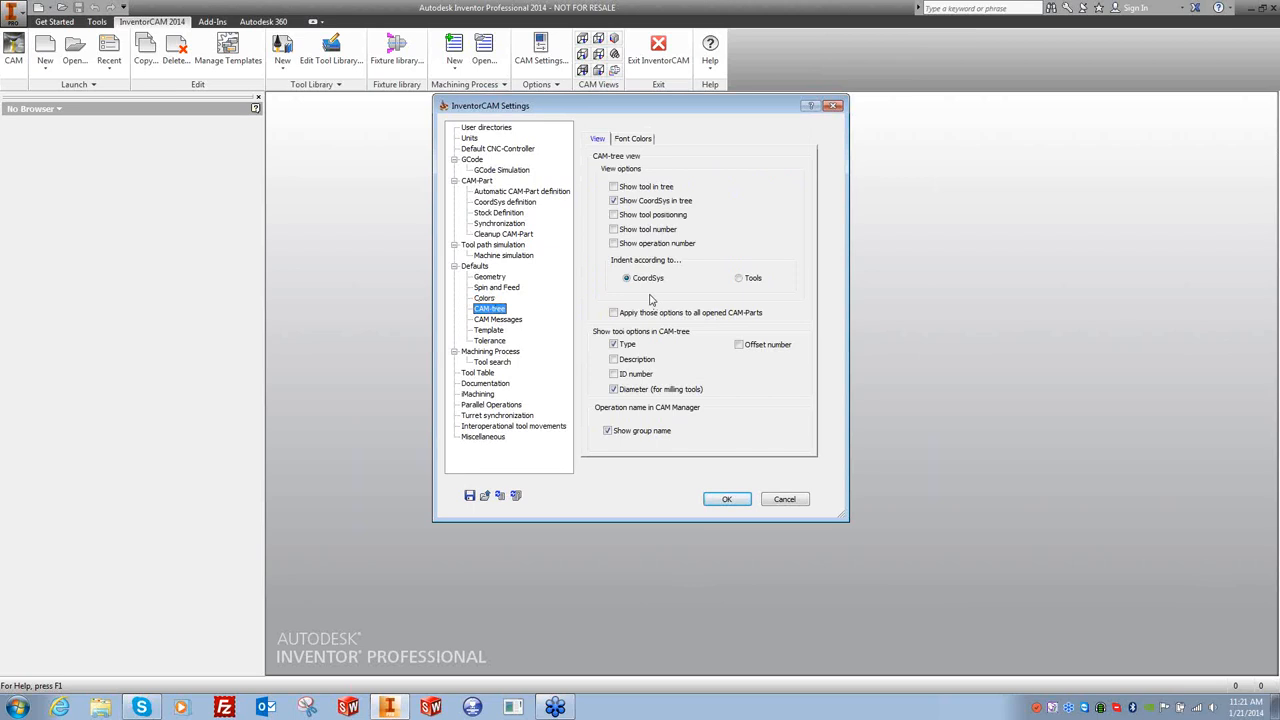
left_click(614, 230)
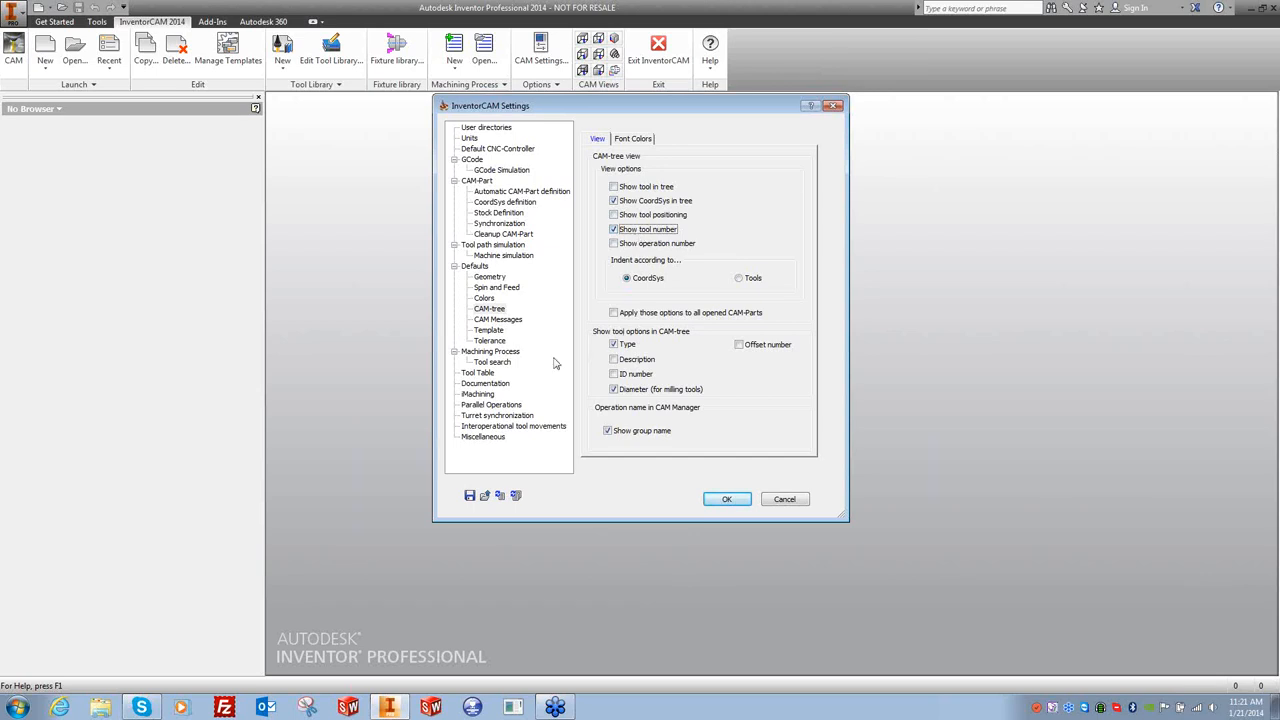
left_click(503, 320)
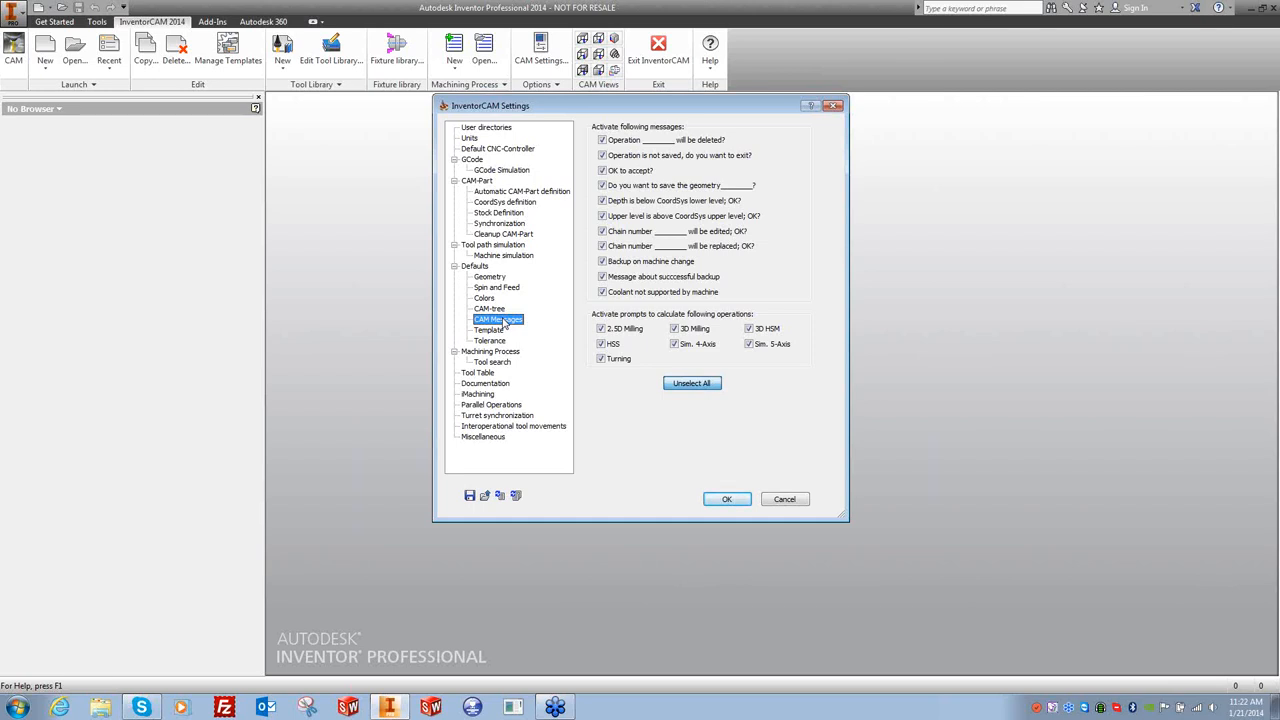
left_click(603, 171)
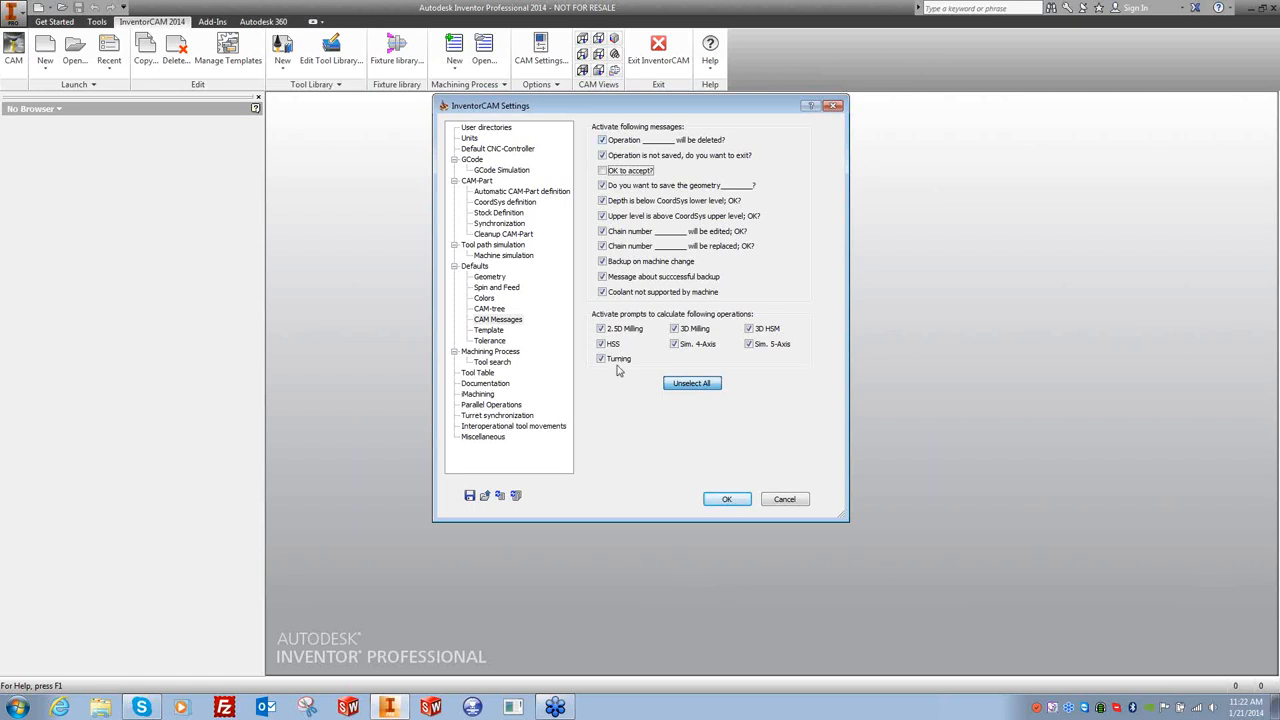
Set the CAM template directory to D:\$olidCAM\Tables\Inch\Templates\Default.
left_click(490, 332)
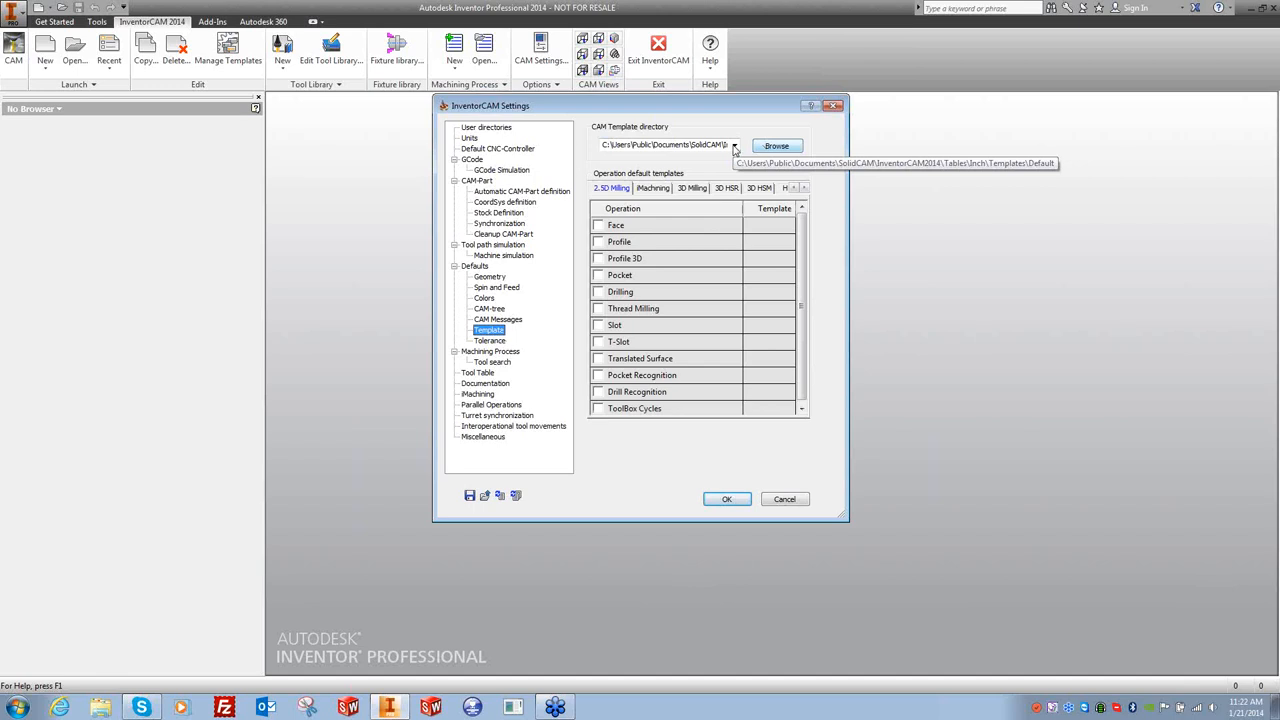
left_click(777, 146)
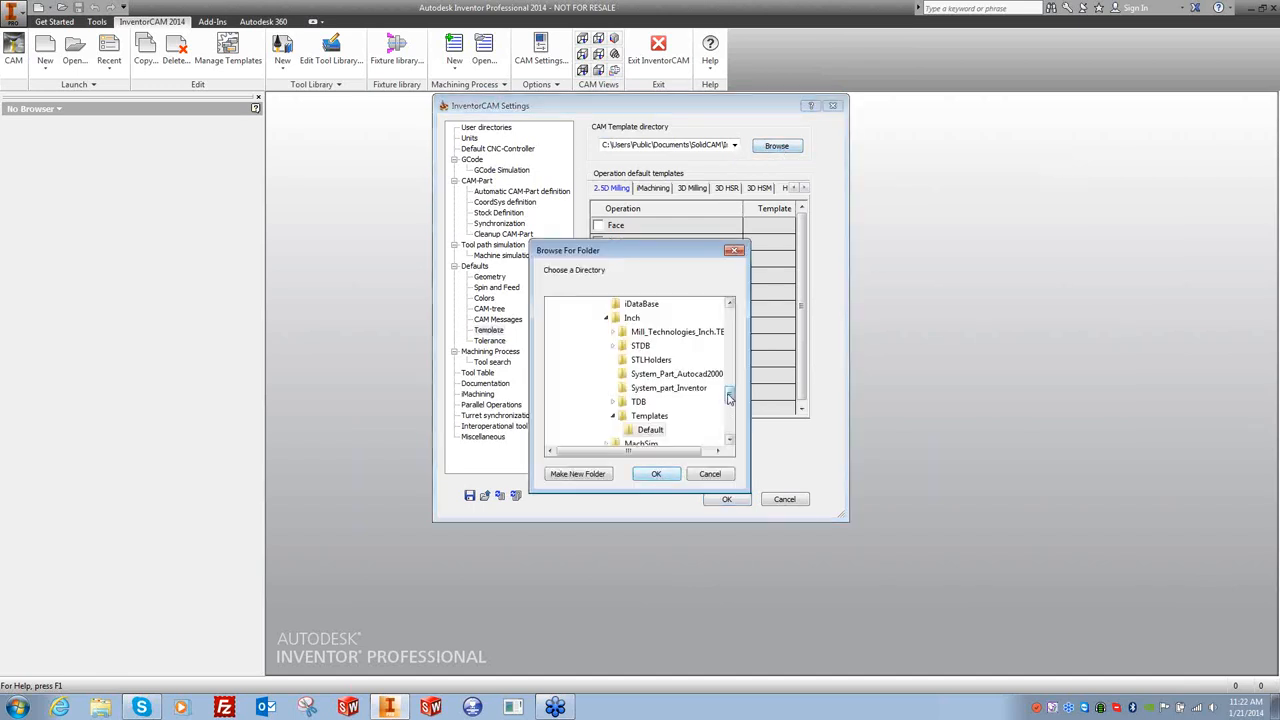
scroll(730, 443, "down", 5)
left_click(559, 387)
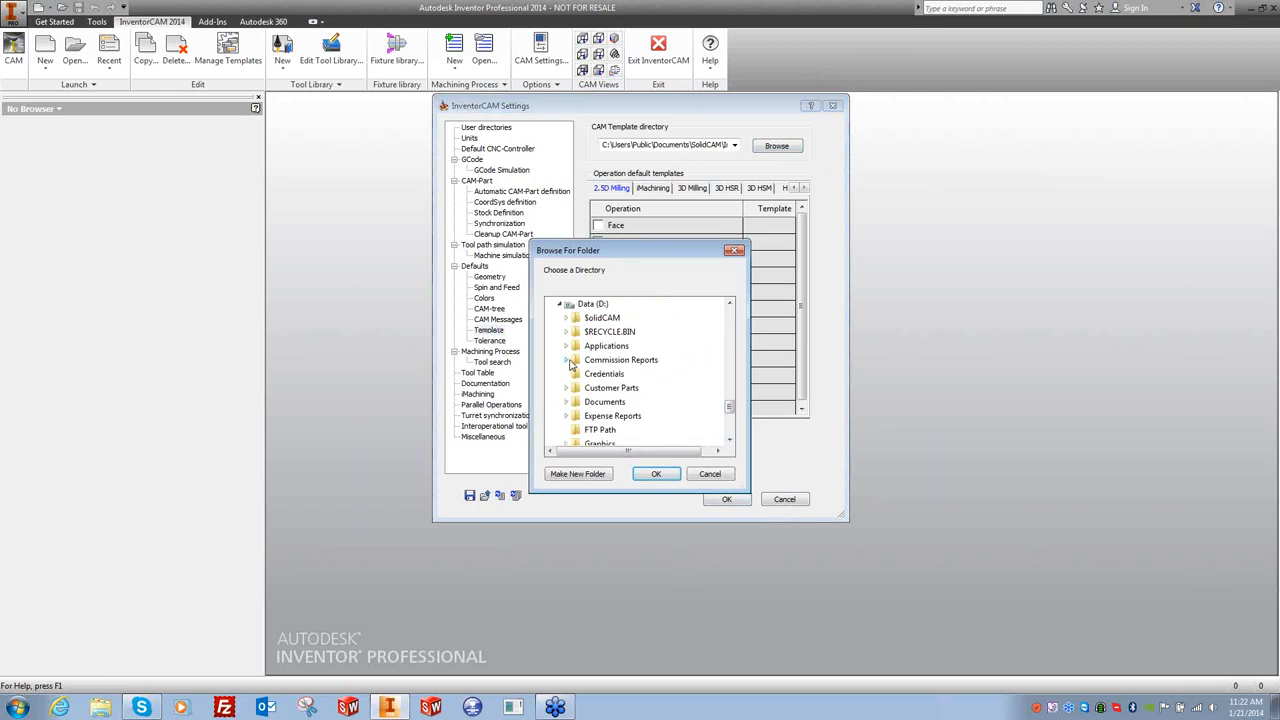
left_click(566, 318)
left_click(574, 387)
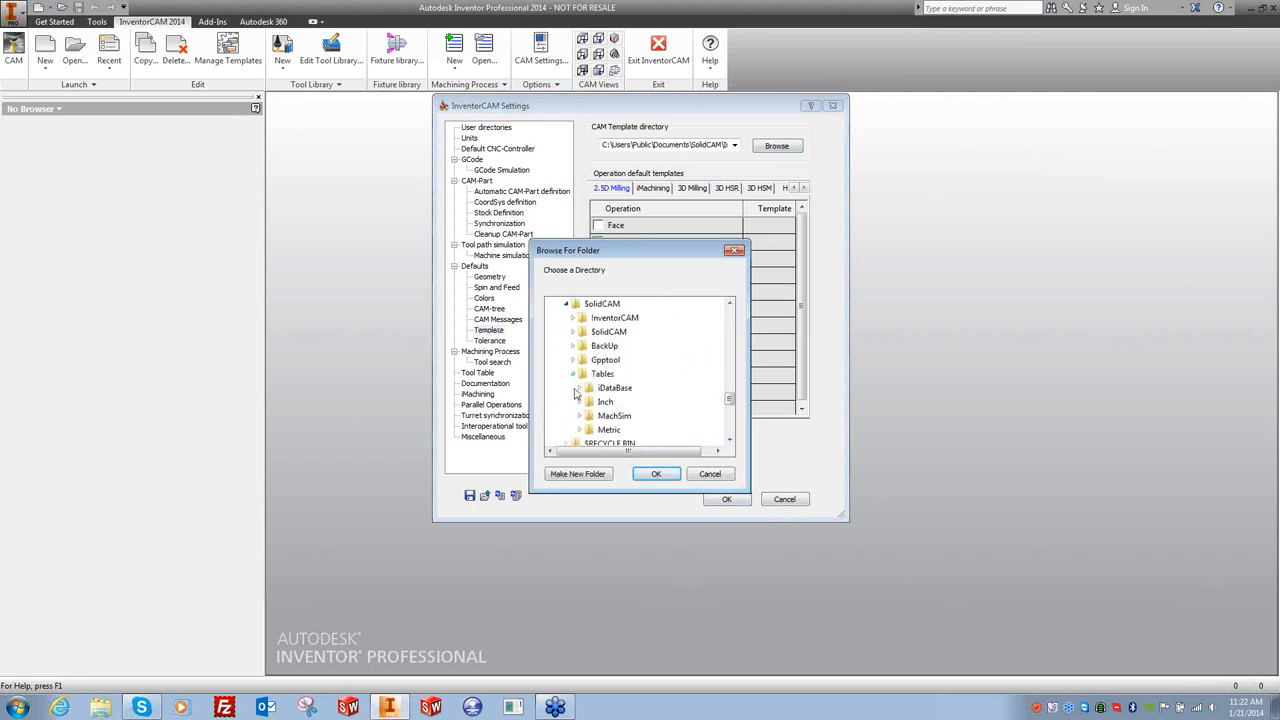
left_click(580, 402)
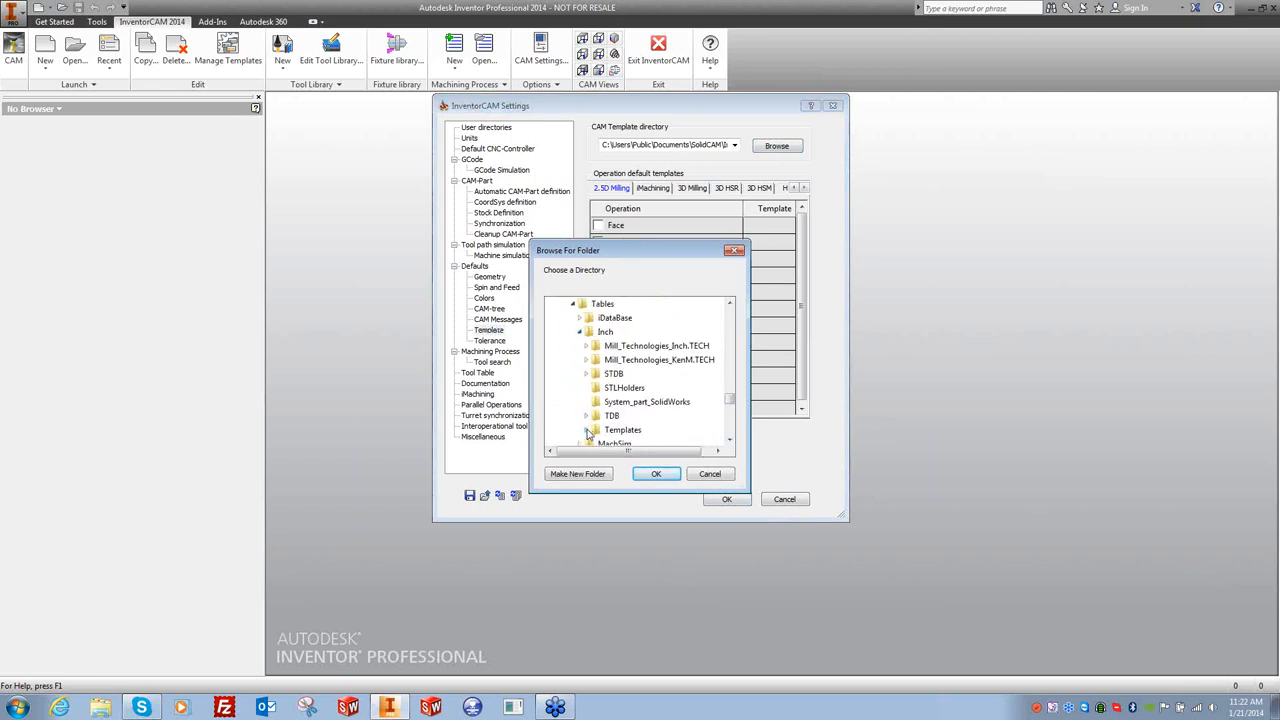
left_click(586, 429)
left_click(623, 430)
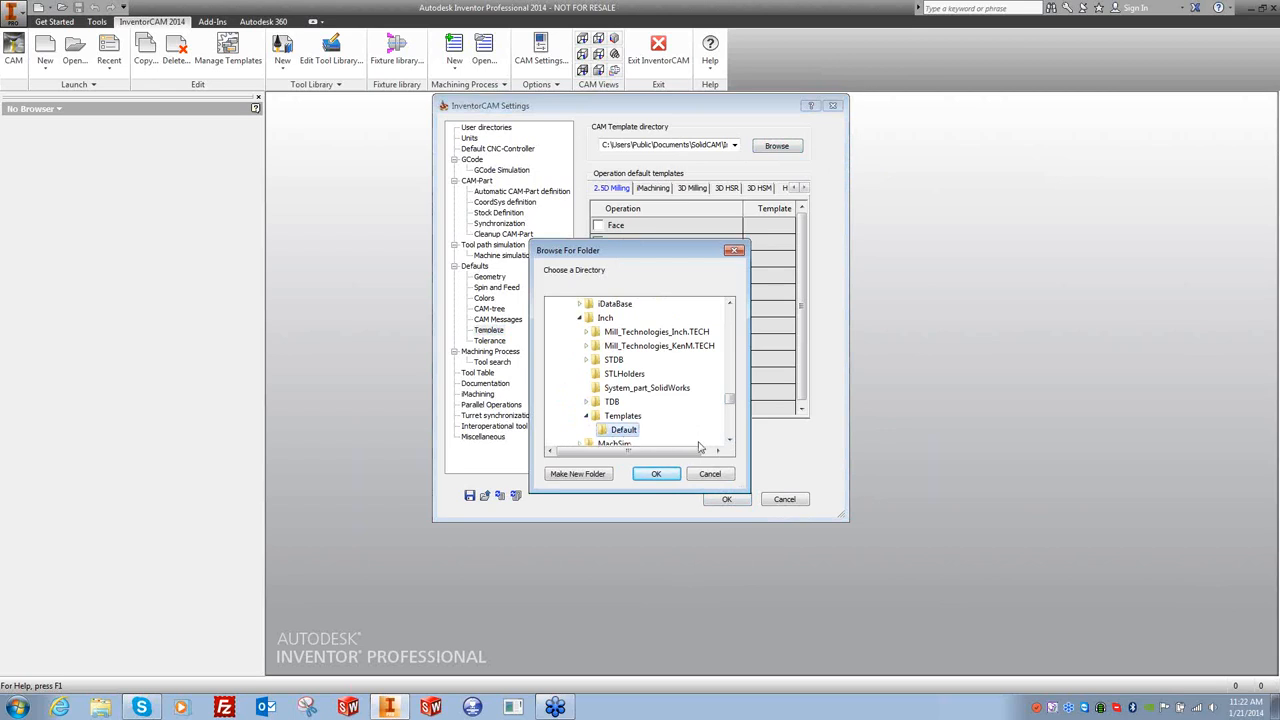
left_click(656, 473)
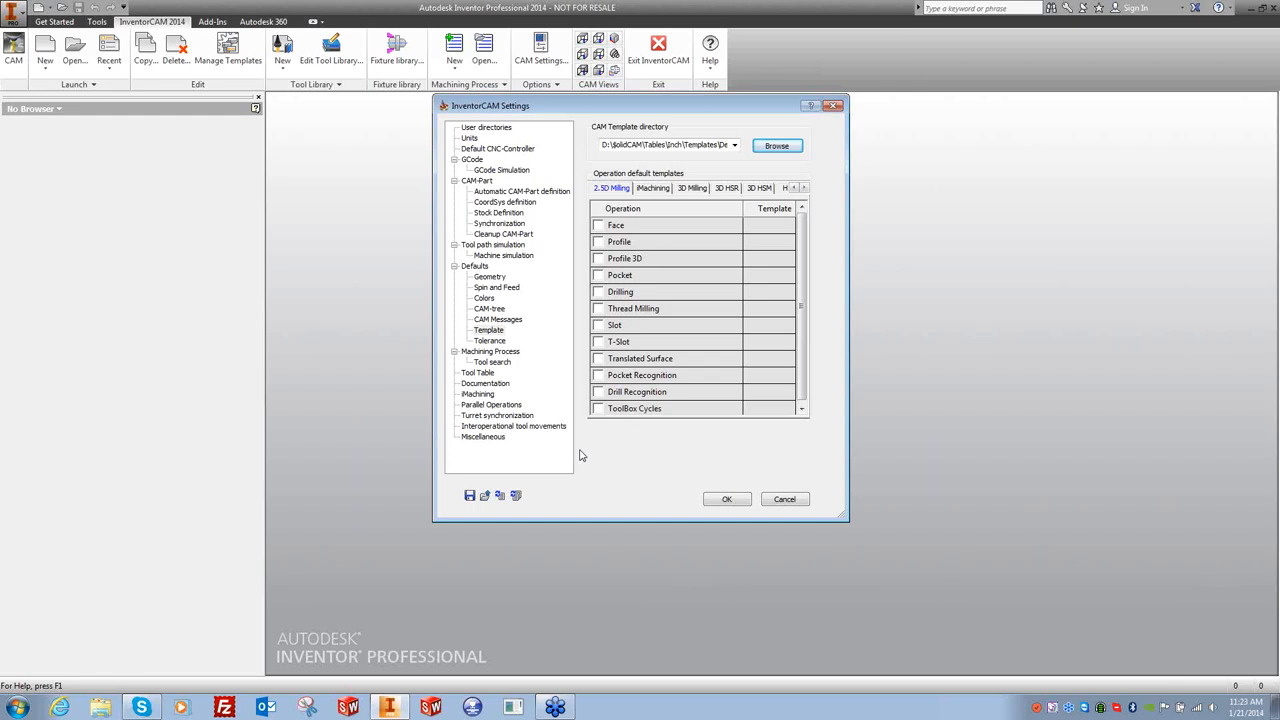
Try the Face default template for the 2.5D Milling Face operation and disable it again.
left_click(598, 225)
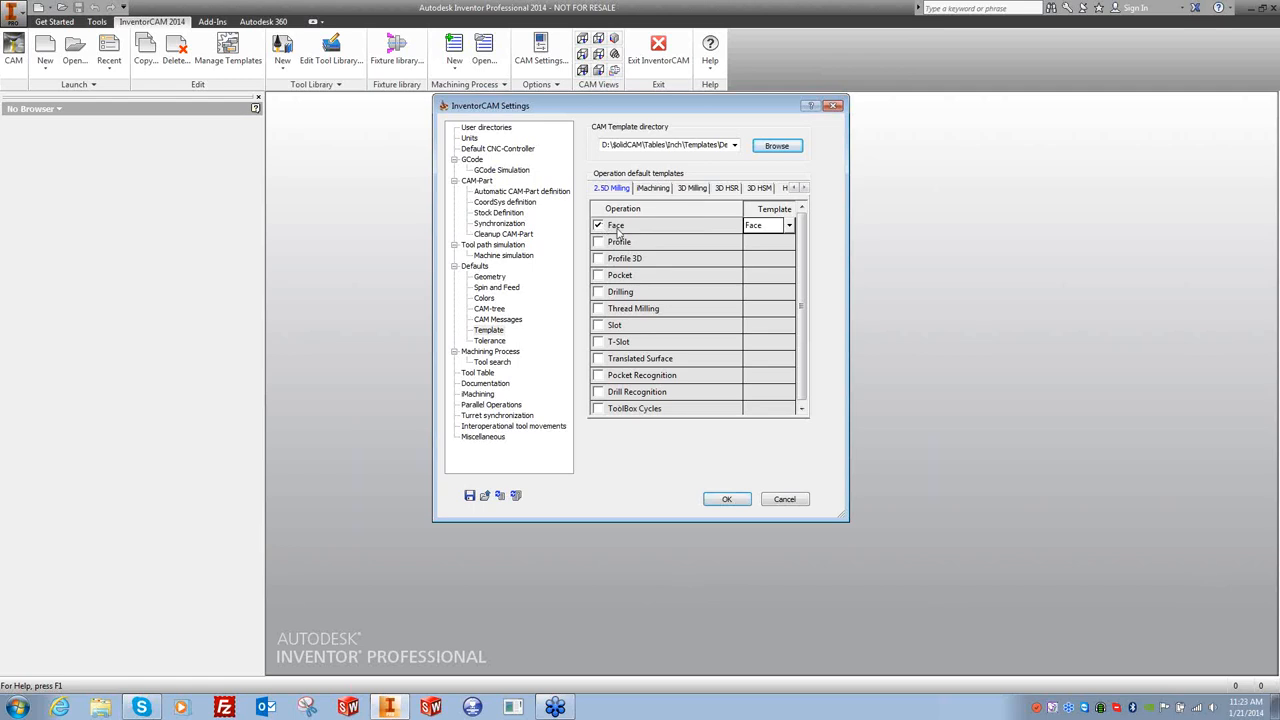
left_click(789, 226)
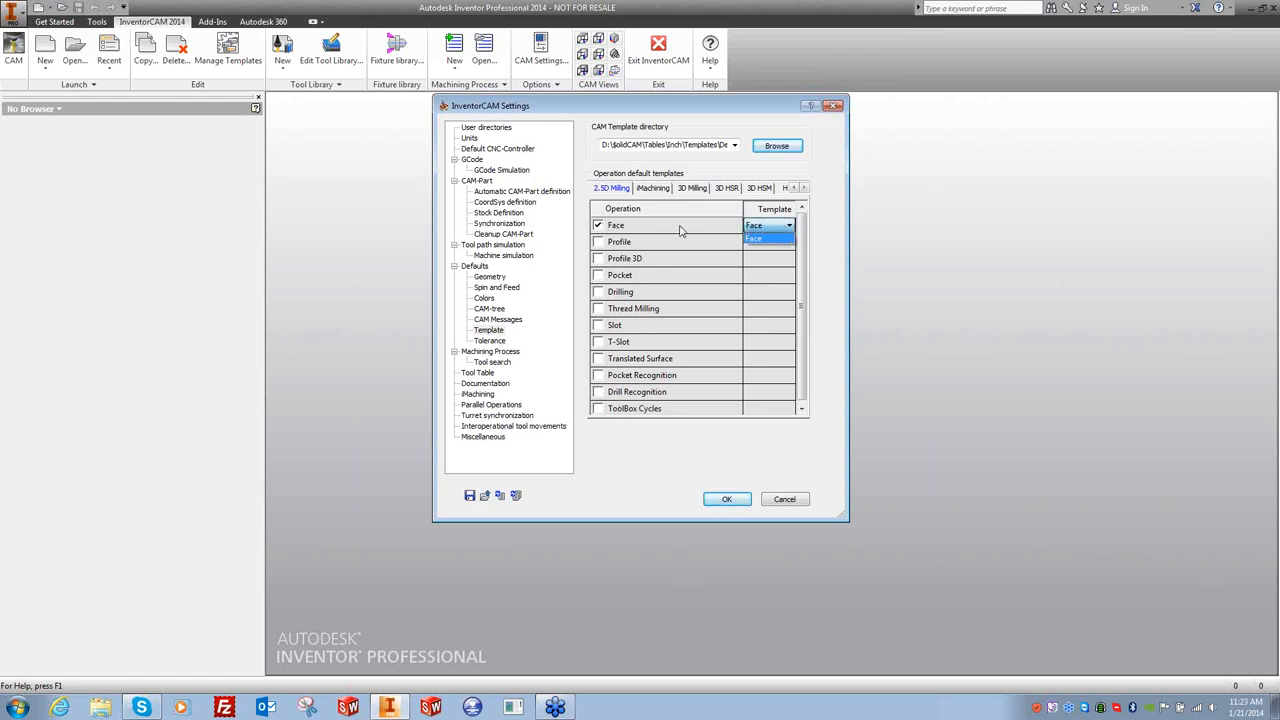
left_click(601, 228)
left_click(601, 228)
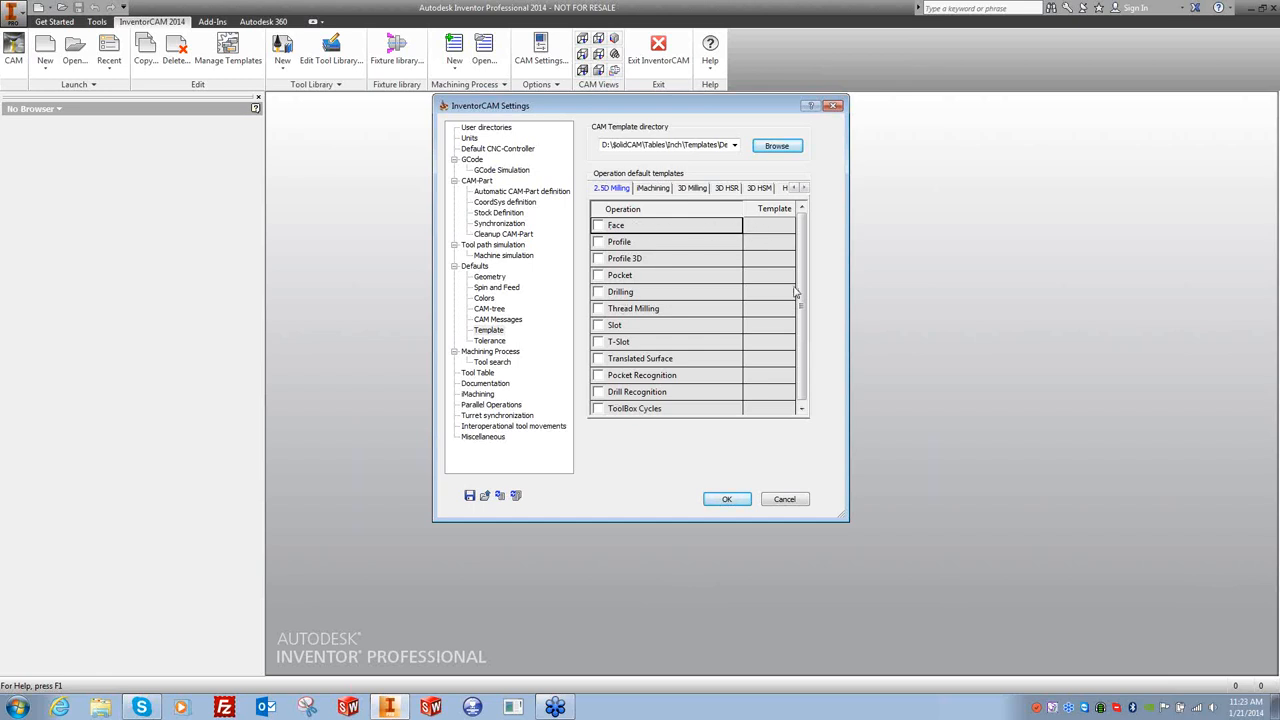
Examine which operations can have default templates across the milling, iMachining, 3D HSR, 3D HSM and other categories.
scroll(800, 268, "down", 1)
left_click(652, 188)
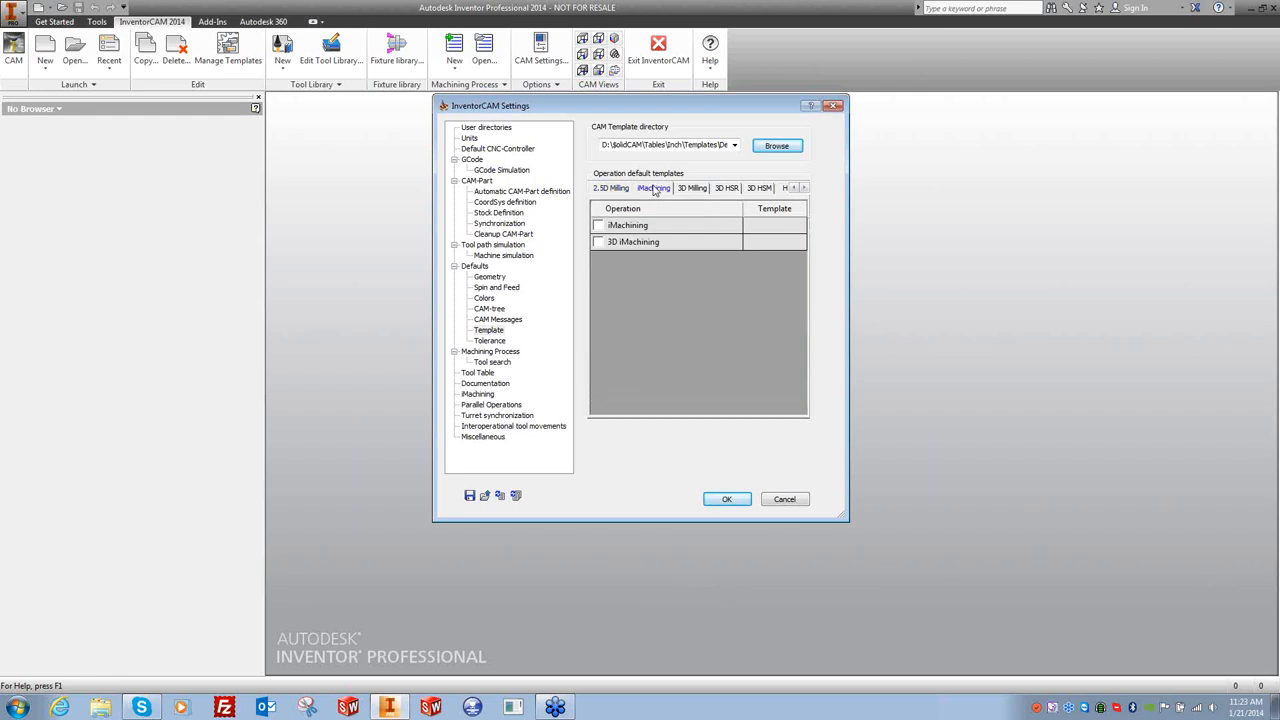
left_click(693, 192)
left_click(727, 192)
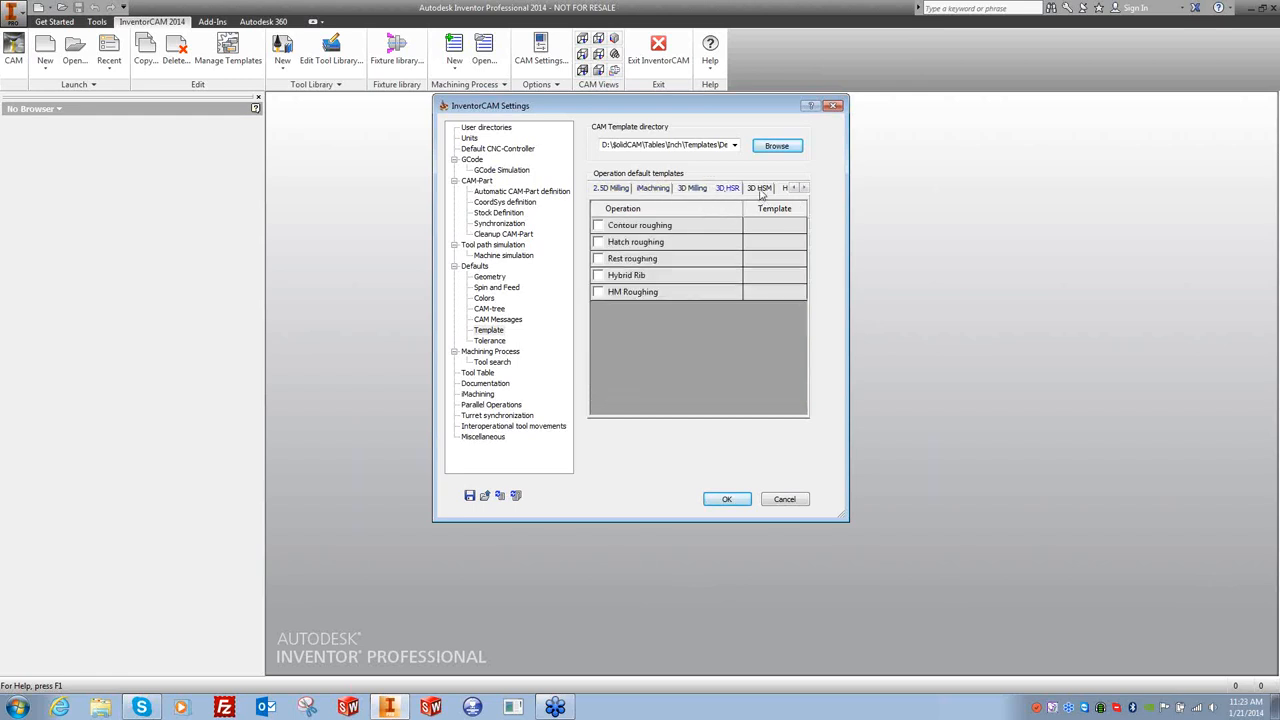
left_click(760, 192)
left_click(804, 188)
left_click(804, 188)
left_click(804, 188)
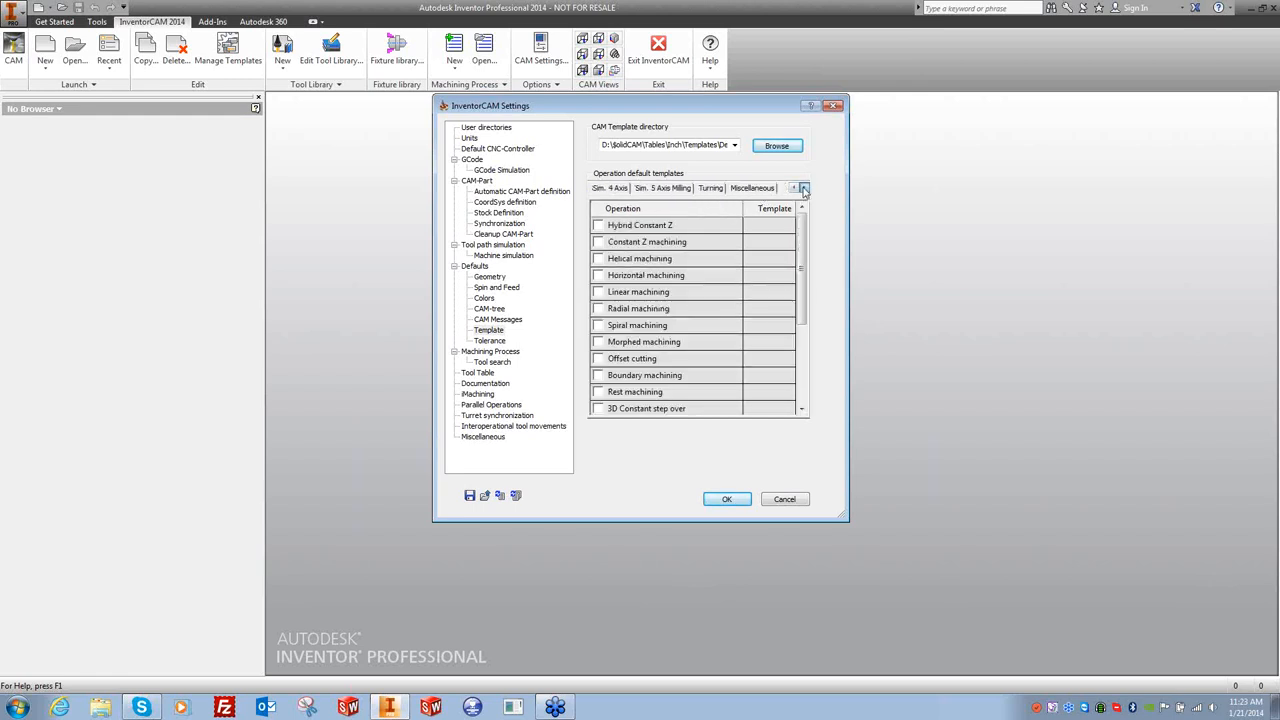
left_click(793, 188)
left_click(793, 188)
left_click(793, 188)
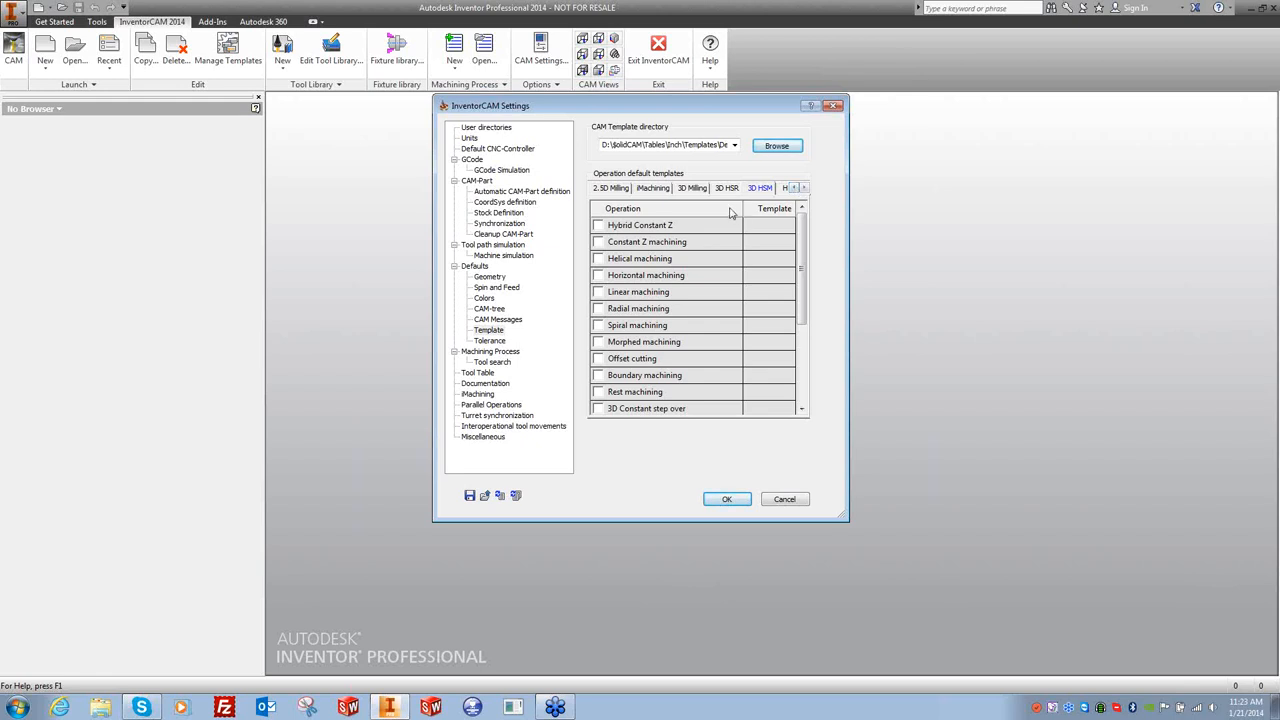
Review the default tolerances for Probe, 3D HSM/3D HSR and HSS.
left_click(492, 342)
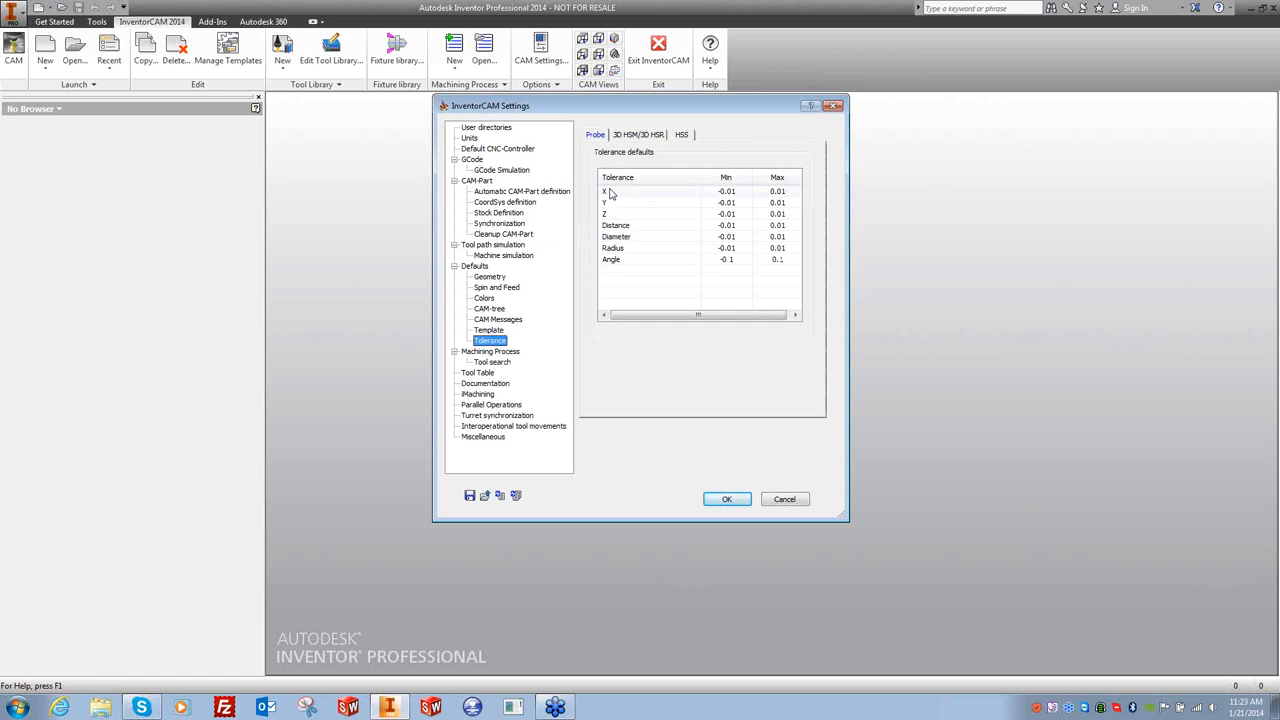
left_click(628, 136)
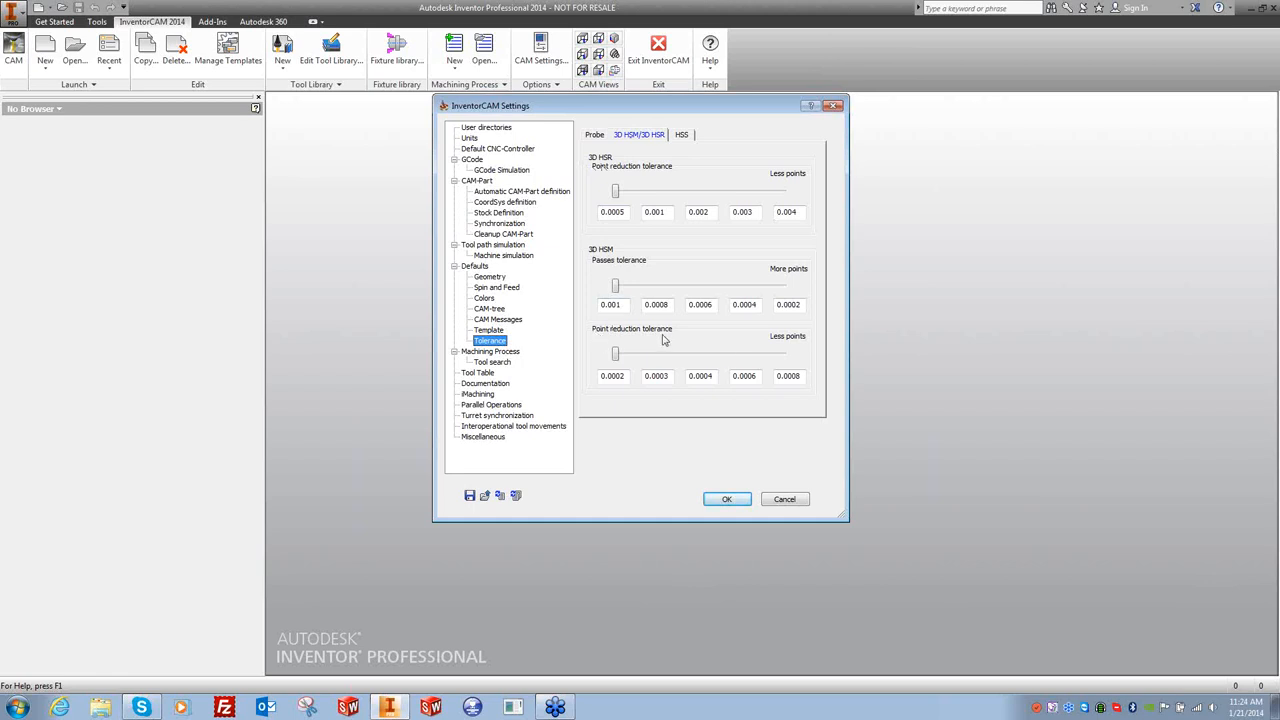
left_click_drag(615, 192, 632, 212)
left_click_drag(713, 212, 776, 213)
left_click(684, 135)
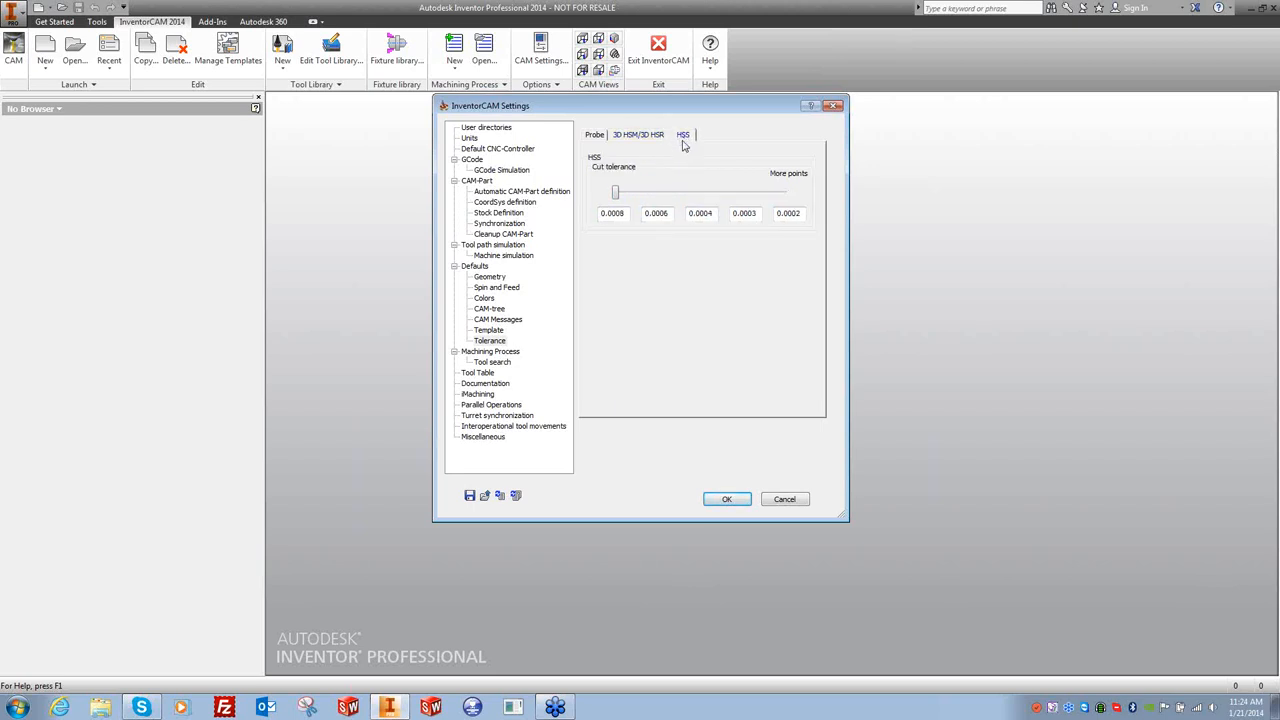
Examine the 3D HSM/3D HSR and Probe tolerance defaults, the Machining Process settings and the tool search parameters.
left_click(639, 137)
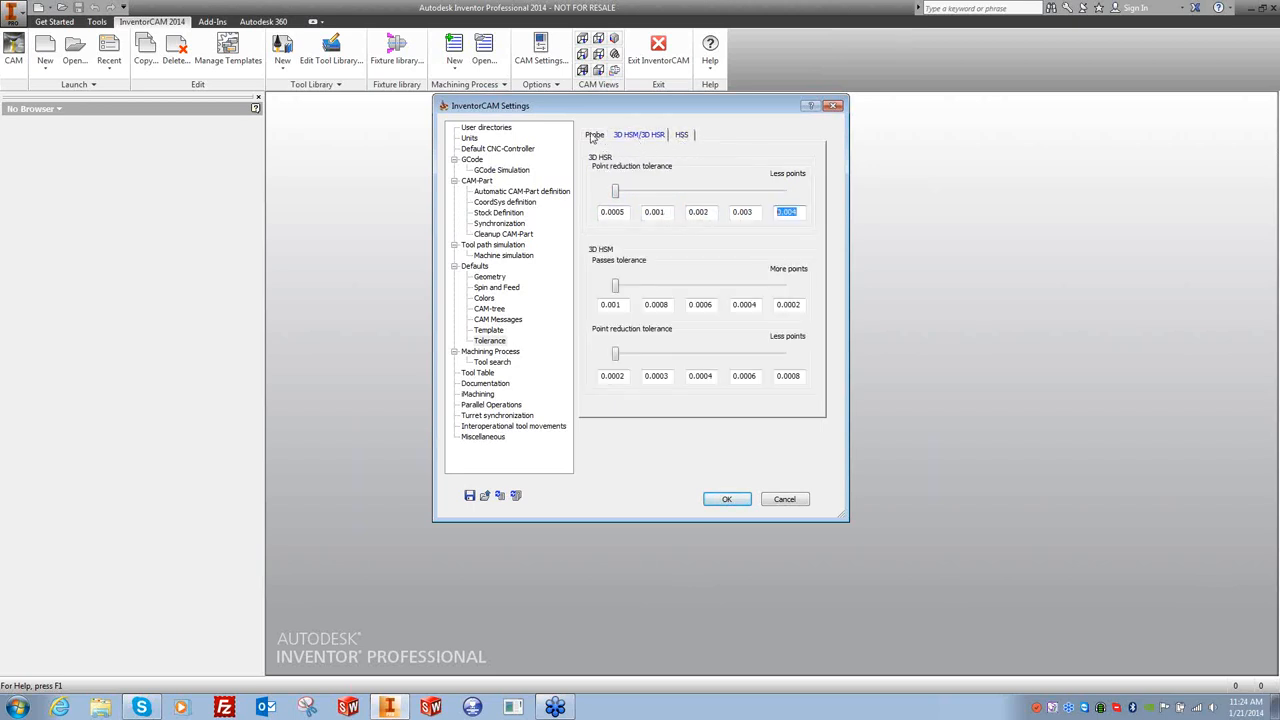
left_click(592, 137)
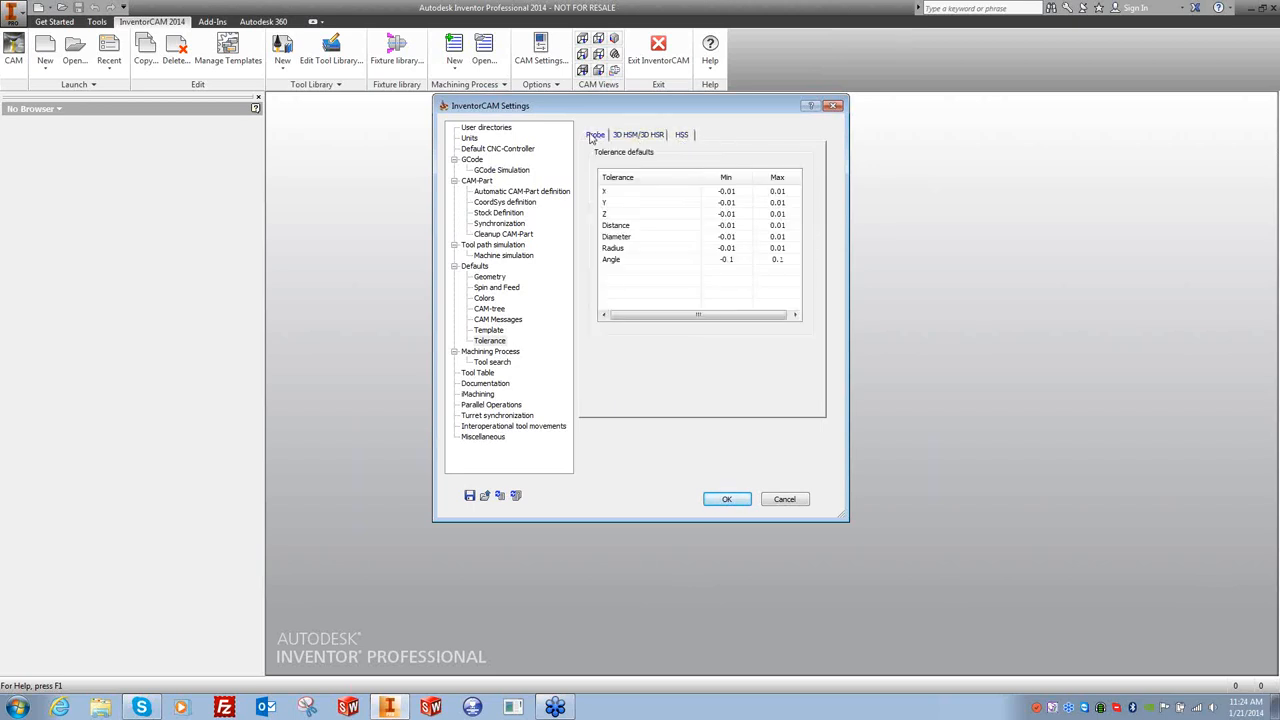
left_click(487, 352)
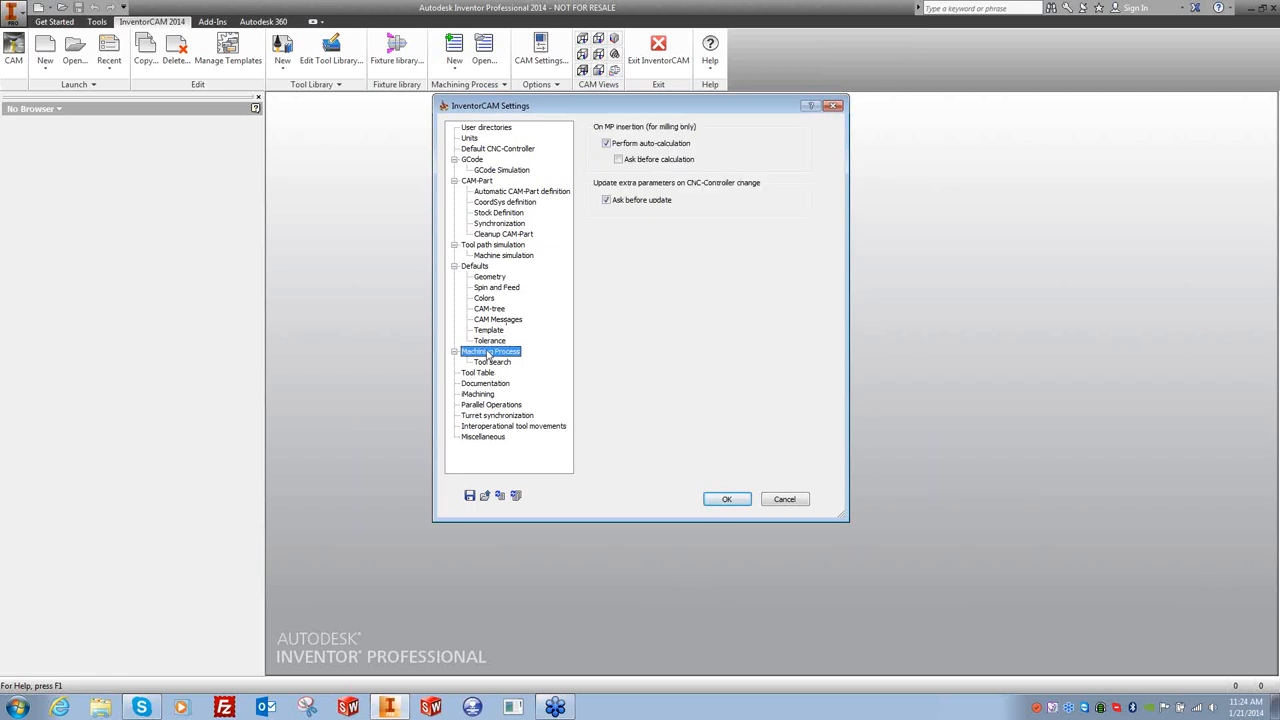
left_click(499, 366)
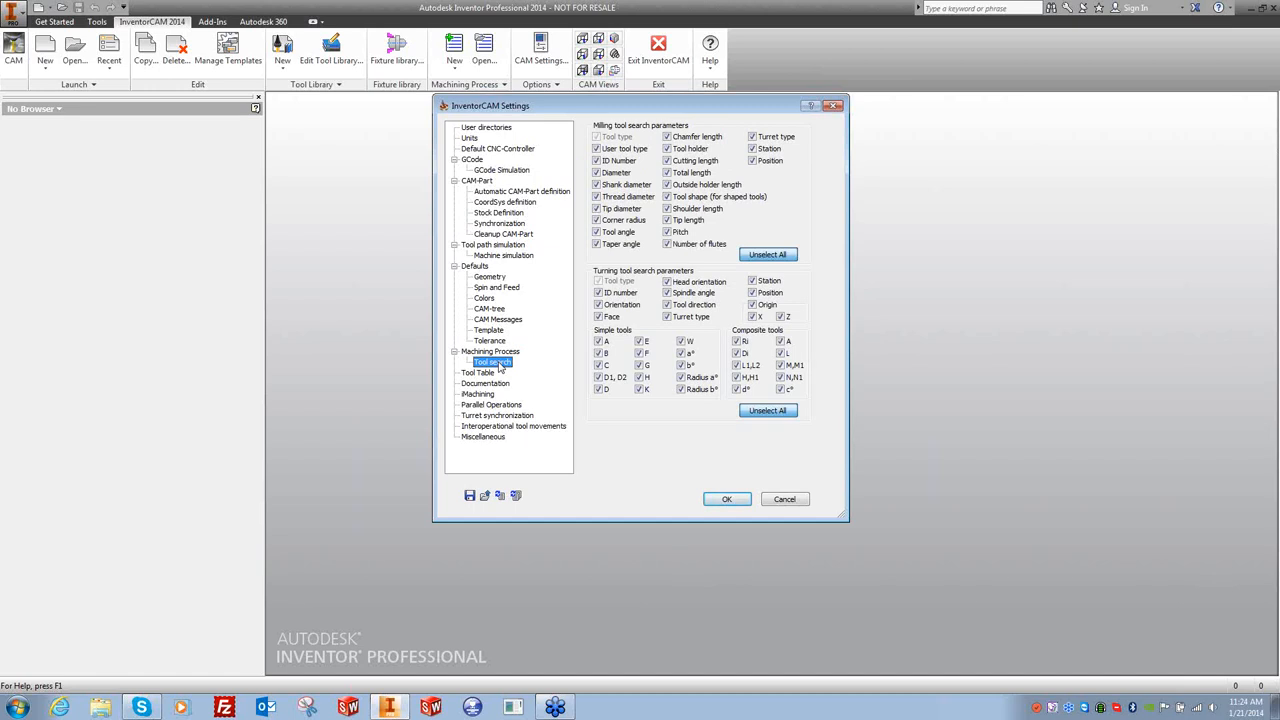
Set the Tool Table import directory to D:\$olidCAM\Tables\Inch.
left_click(479, 373)
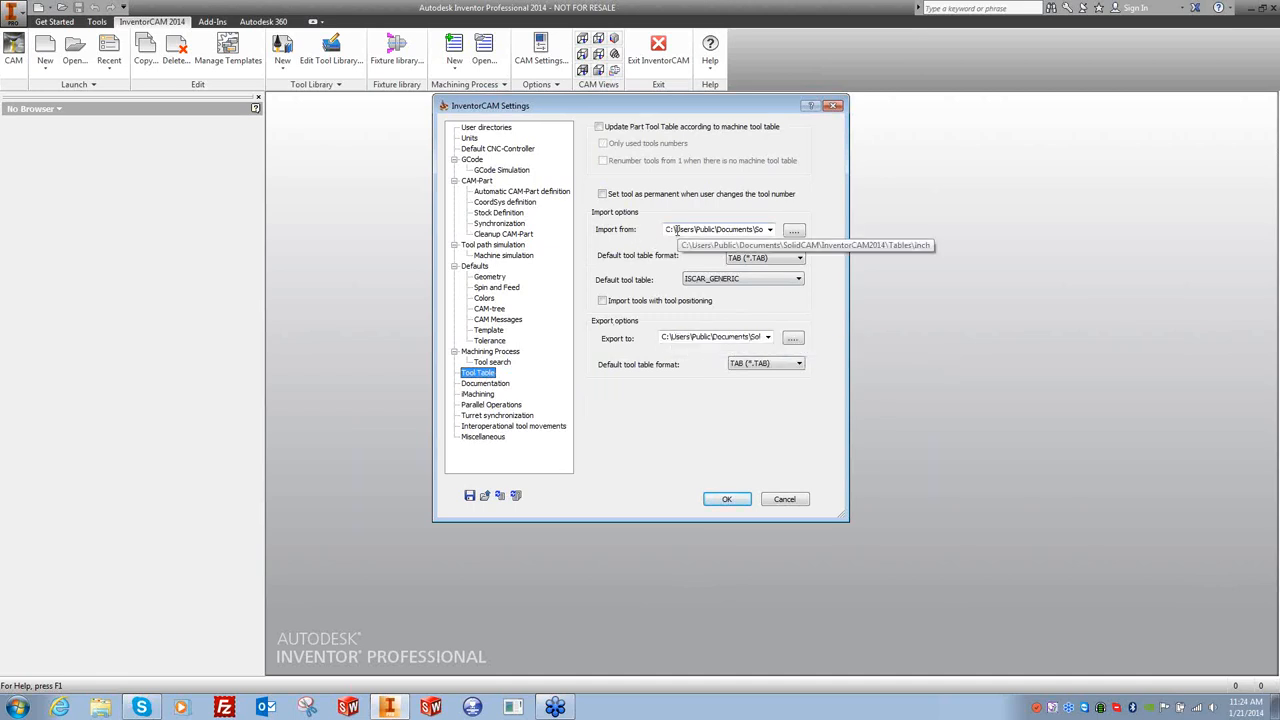
left_click(793, 231)
left_click(657, 475)
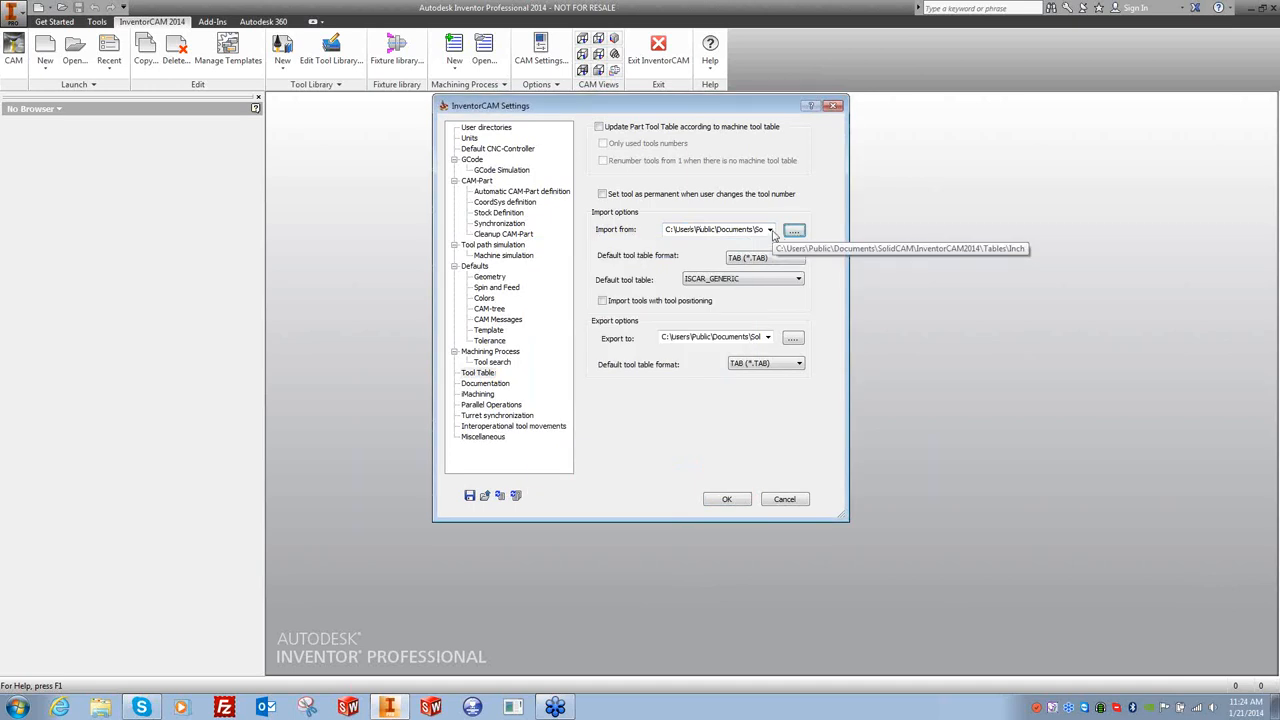
left_click(794, 231)
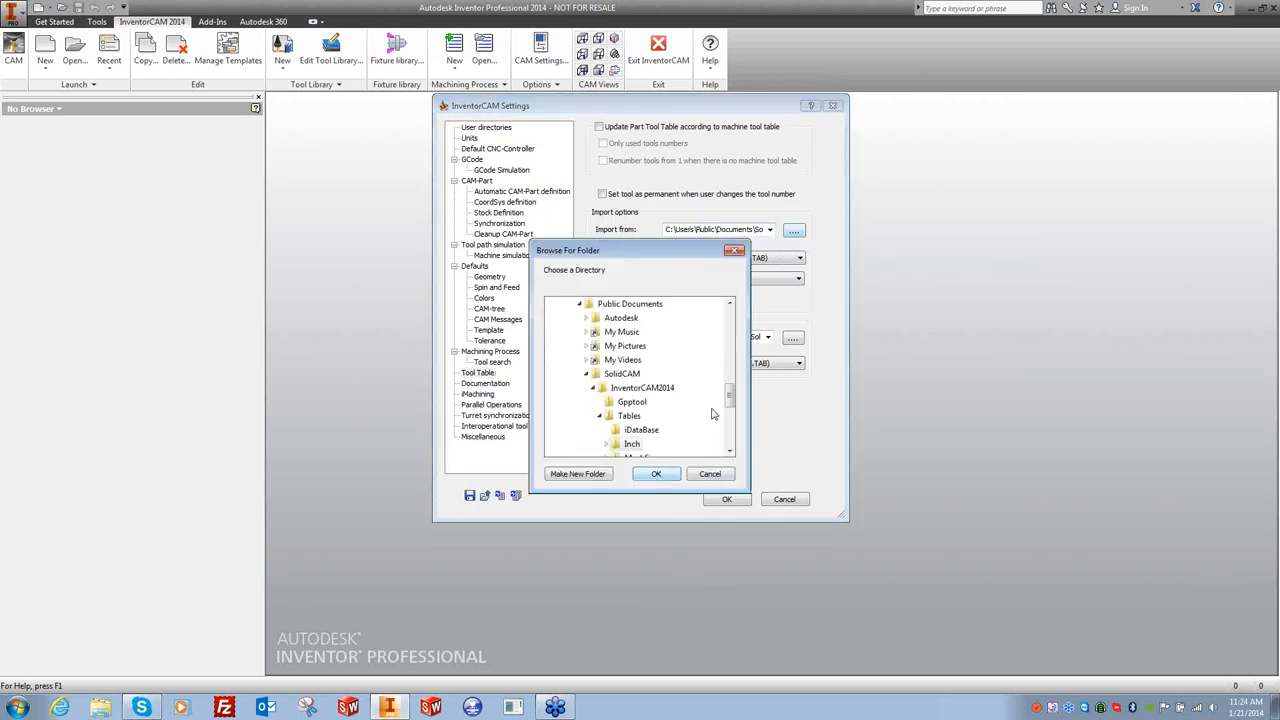
scroll(650, 400, "down", 5)
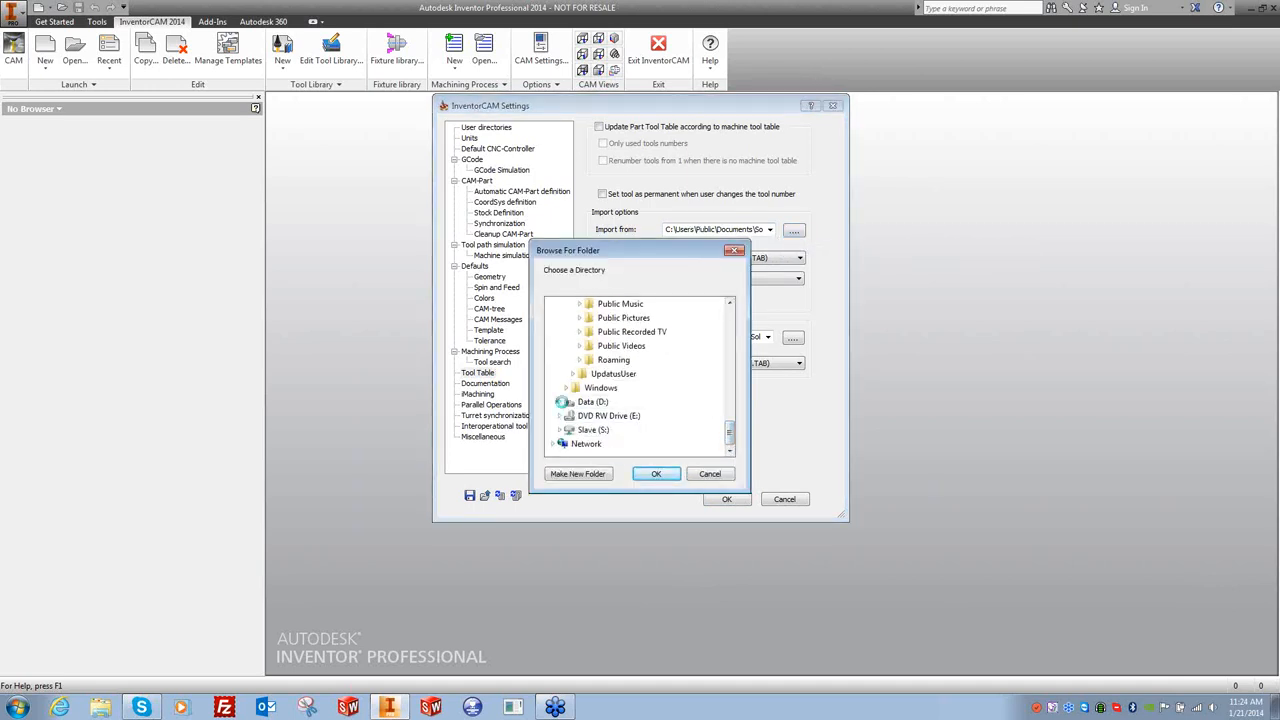
left_click(563, 402)
left_click(566, 317)
left_click(575, 388)
left_click(606, 415)
left_click(656, 474)
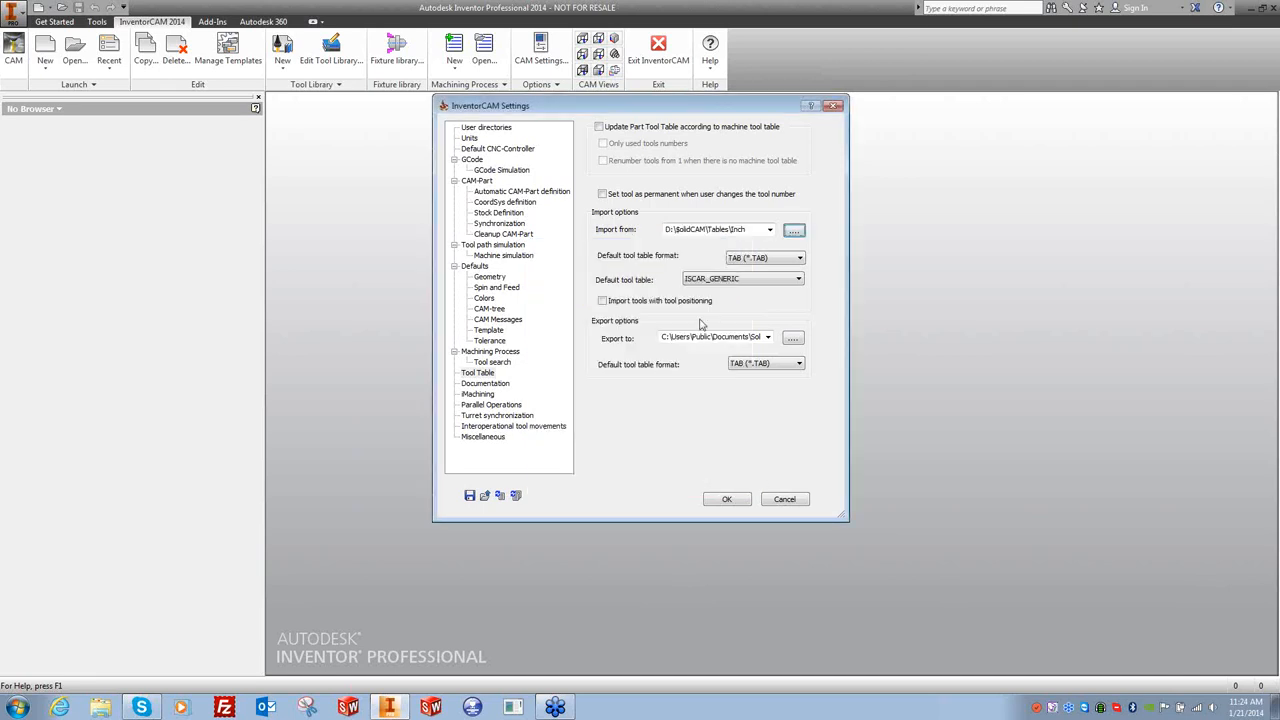
Set the Tool Table export directory to D:\$olidCAM\Tables\Inch.
left_click(797, 342)
scroll(650, 420, "down", 5)
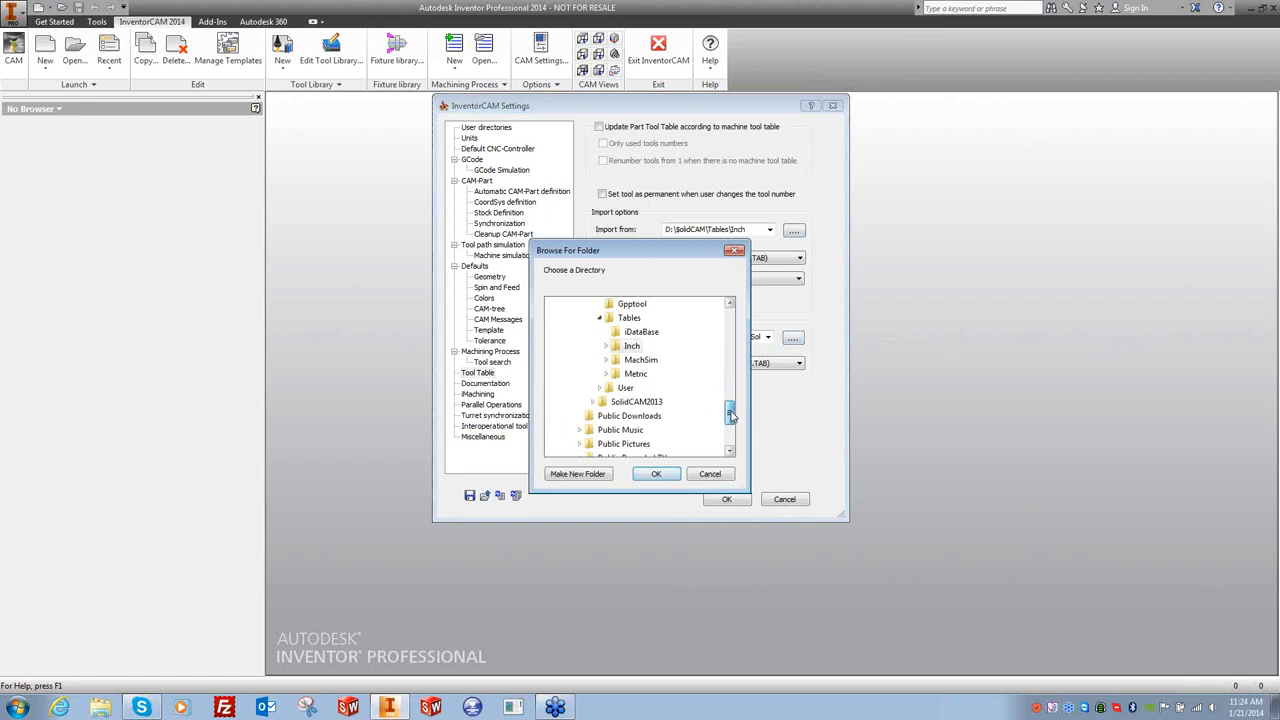
left_click(559, 401)
left_click(566, 318)
left_click(572, 387)
scroll(606, 420, "up", 1)
left_click(655, 473)
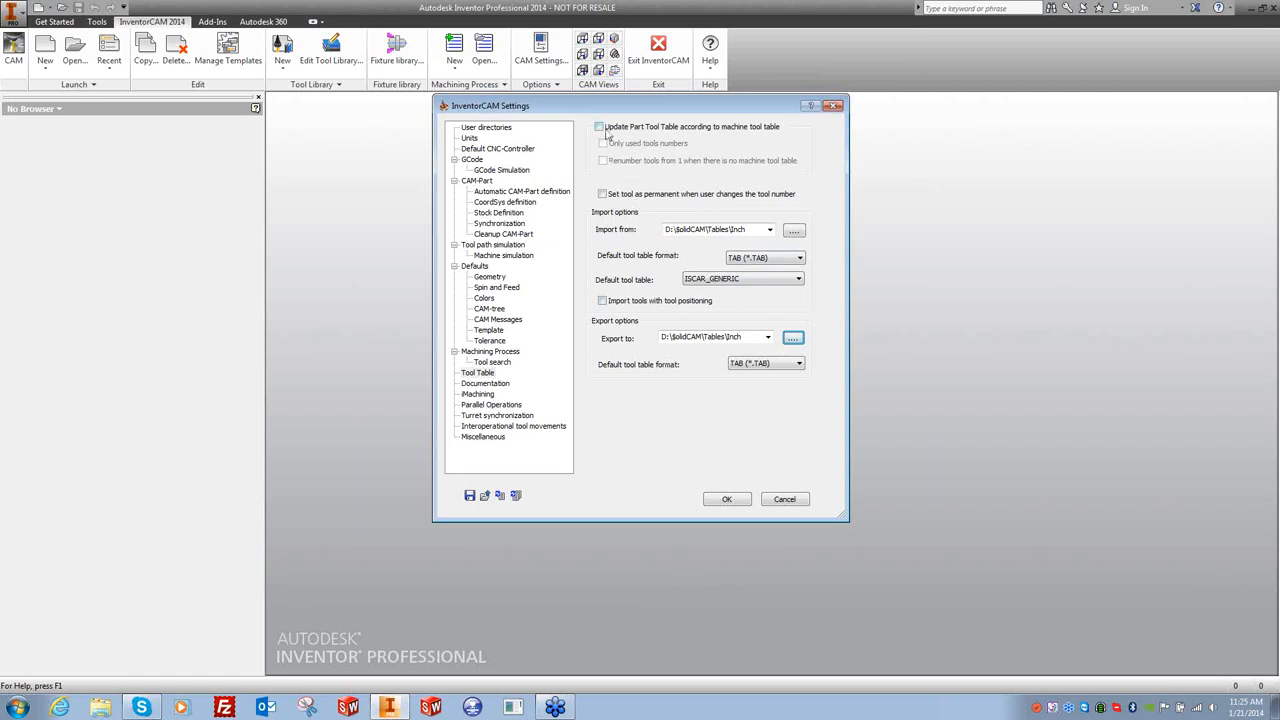
Review the Documentation, iMachining, Parallel Operations, Turret synchronization and Interoperational tool movements settings.
left_click(484, 384)
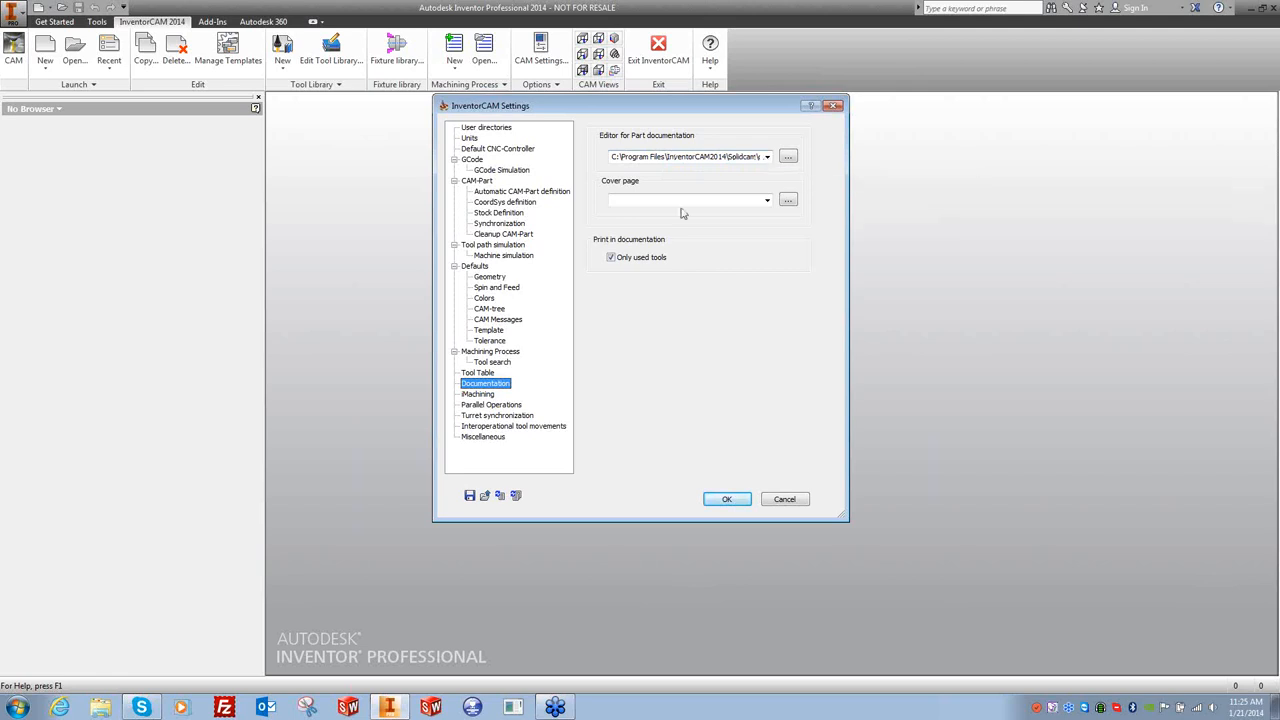
left_click(481, 396)
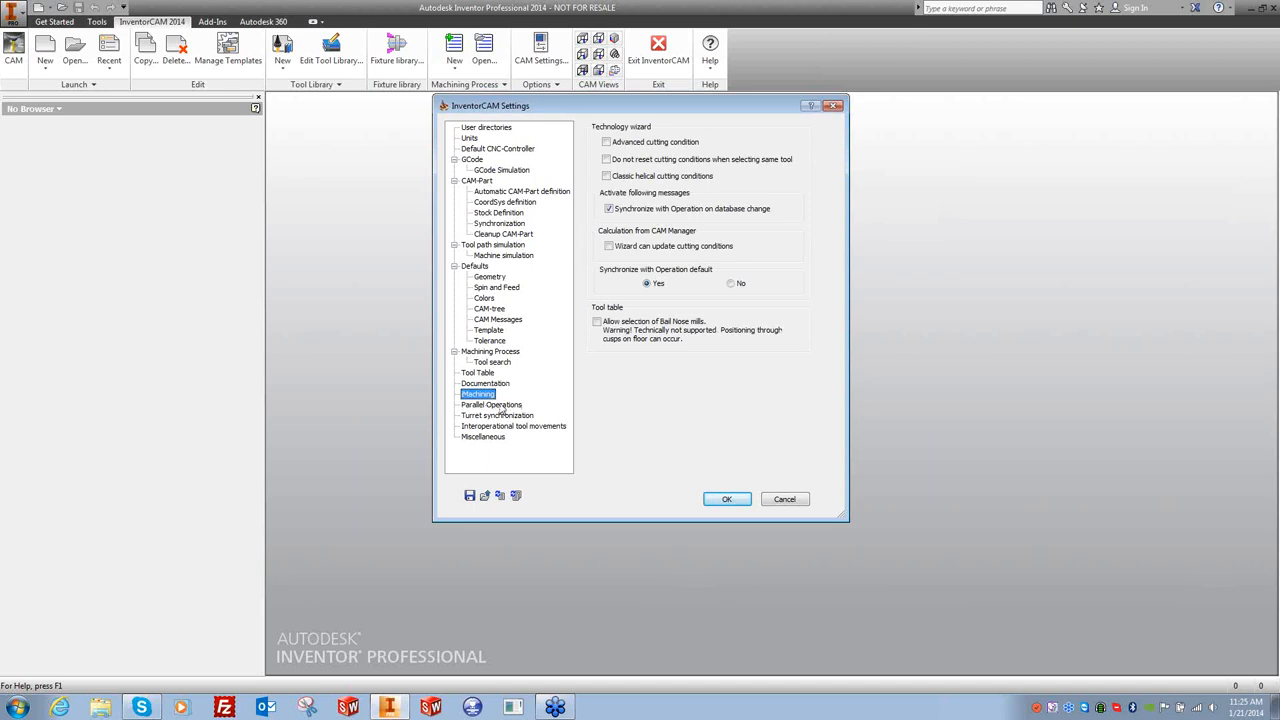
left_click(490, 406)
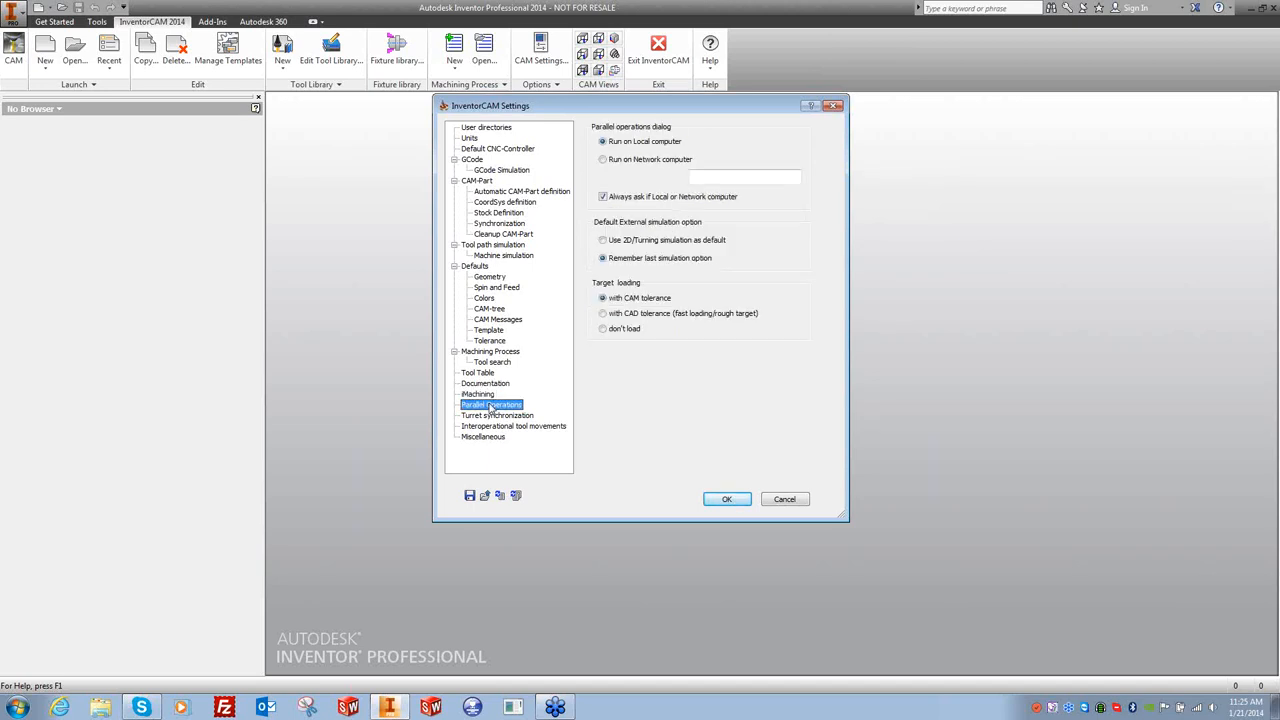
left_click(486, 416)
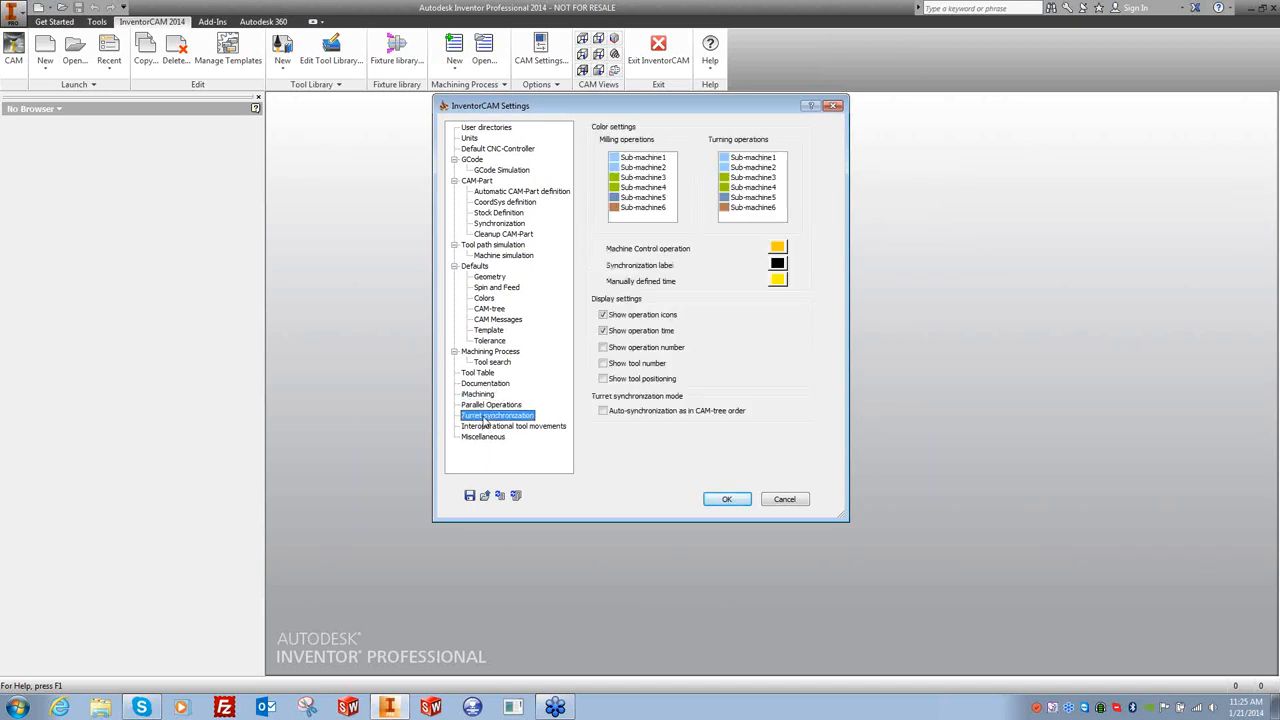
left_click(489, 427)
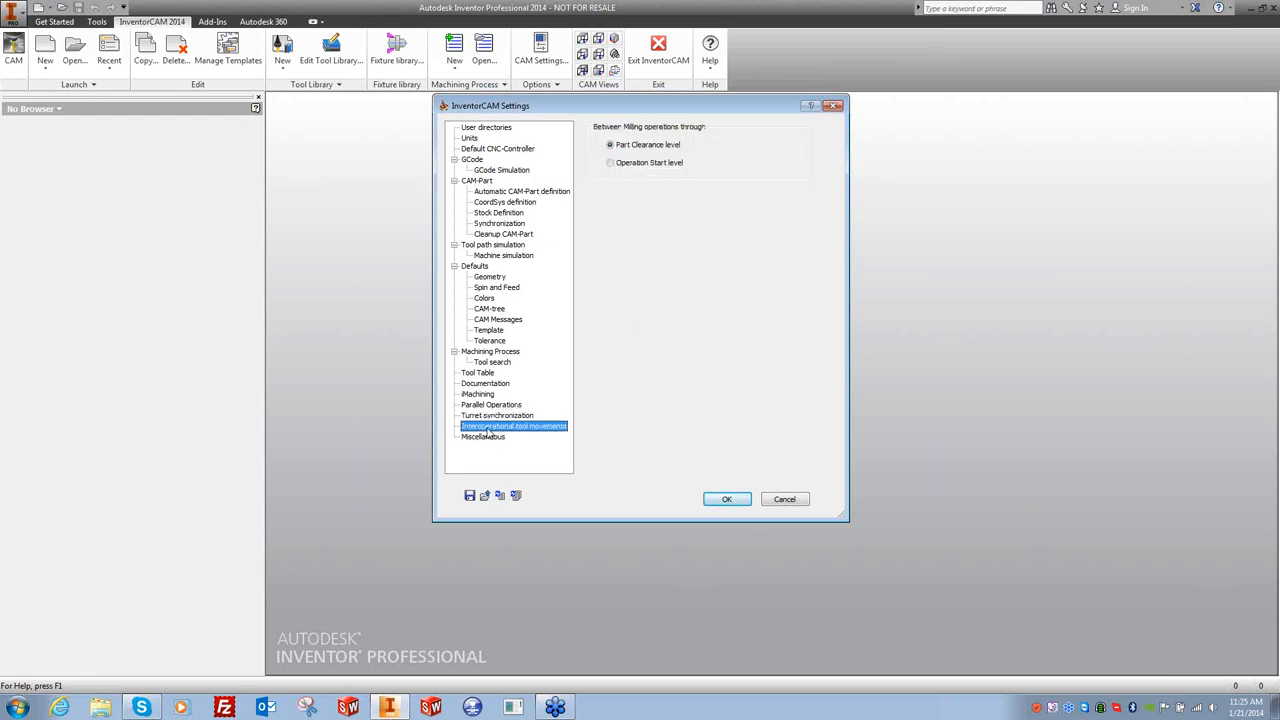
Enable 3D mouse support in the Miscellaneous settings.
left_click(491, 440)
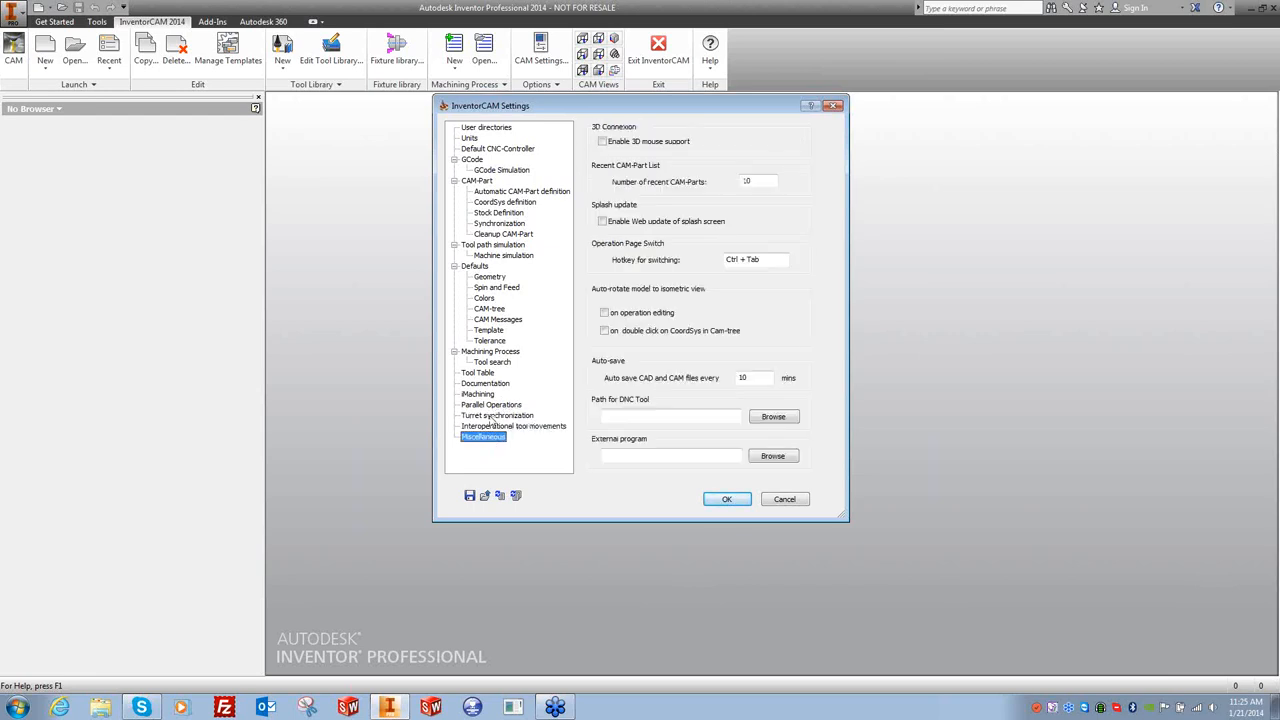
double_click(760, 378)
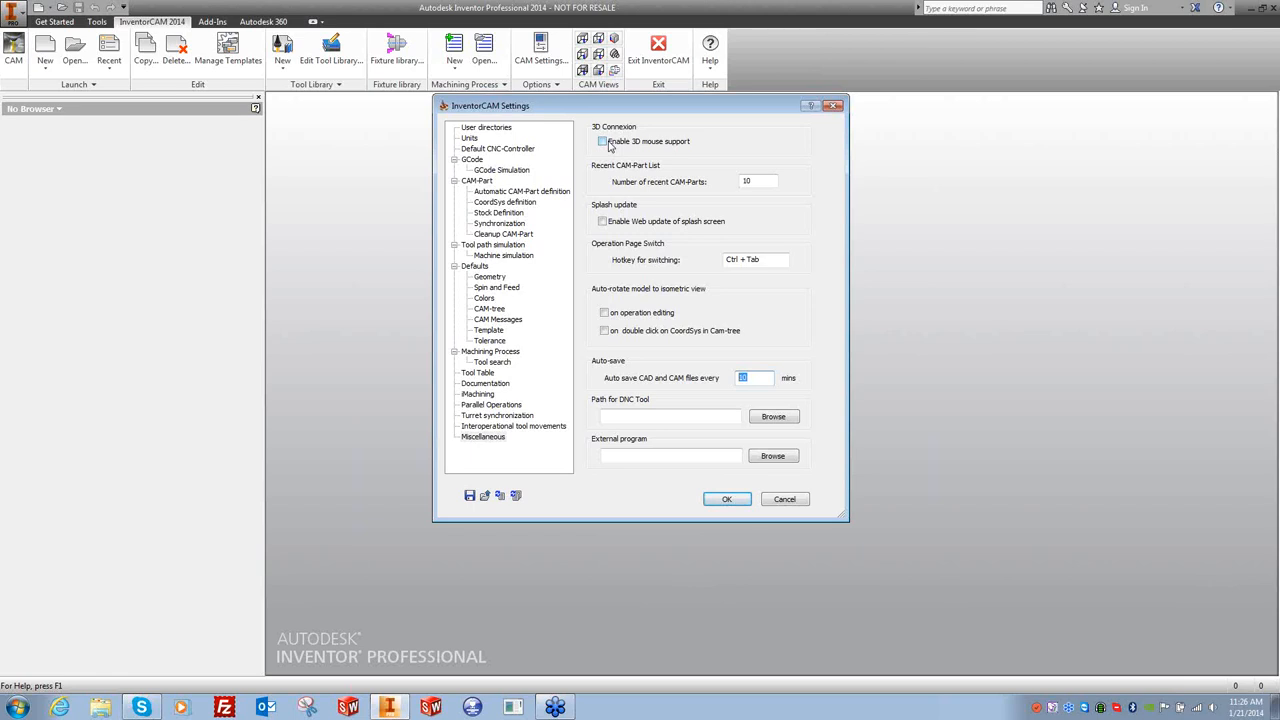
left_click(603, 143)
Save the settings as InventorCAM_Settings.screg in the $olidCAM folder, overwriting the existing file.
left_click(470, 496)
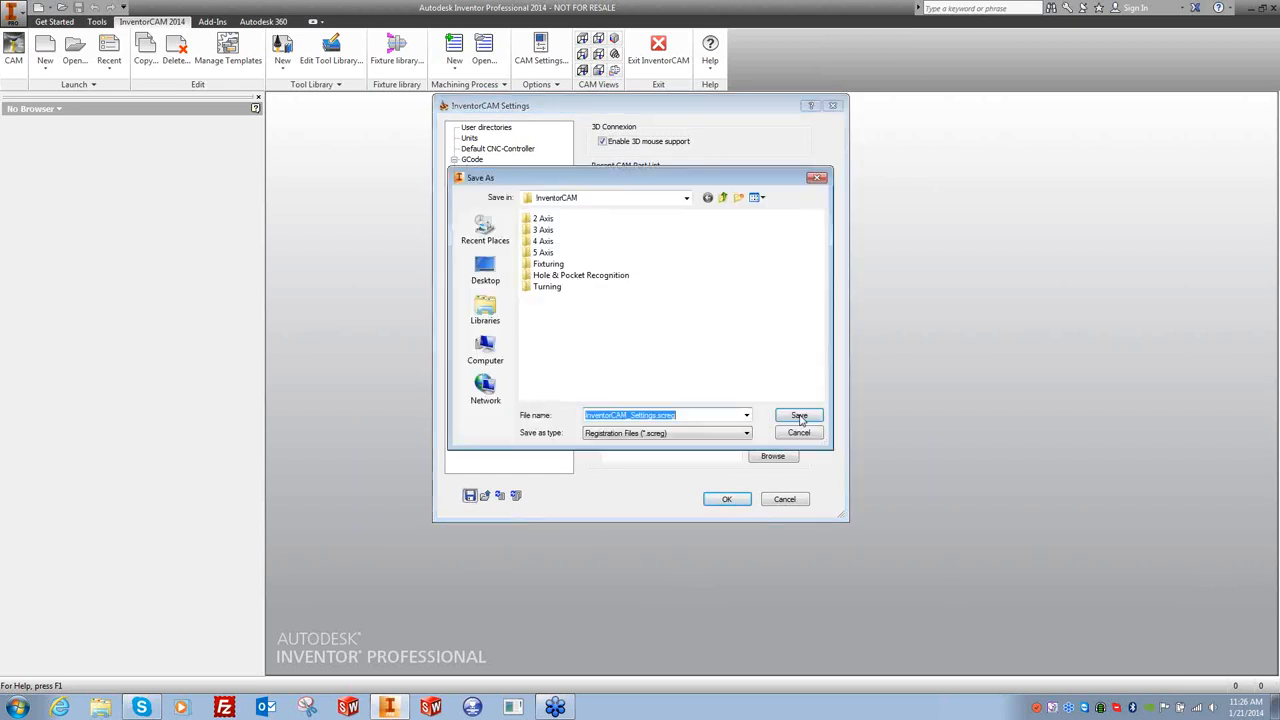
left_click(611, 199)
left_click(557, 316)
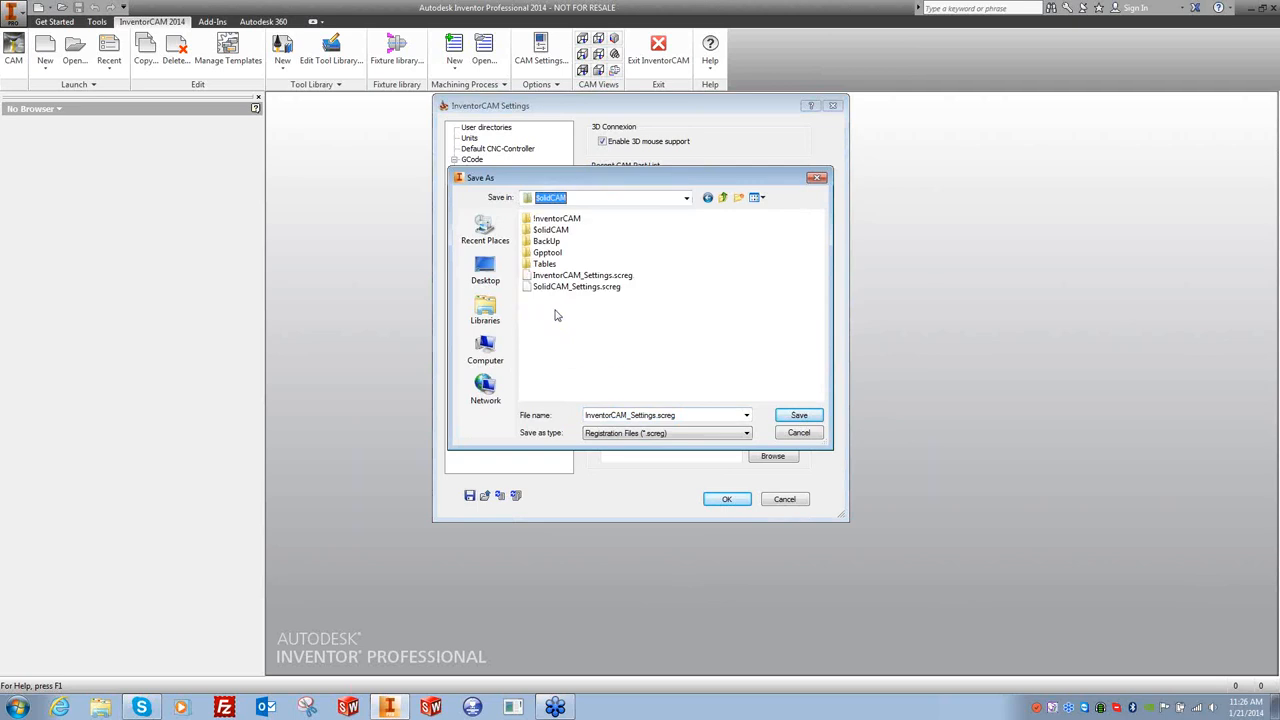
left_click(612, 276)
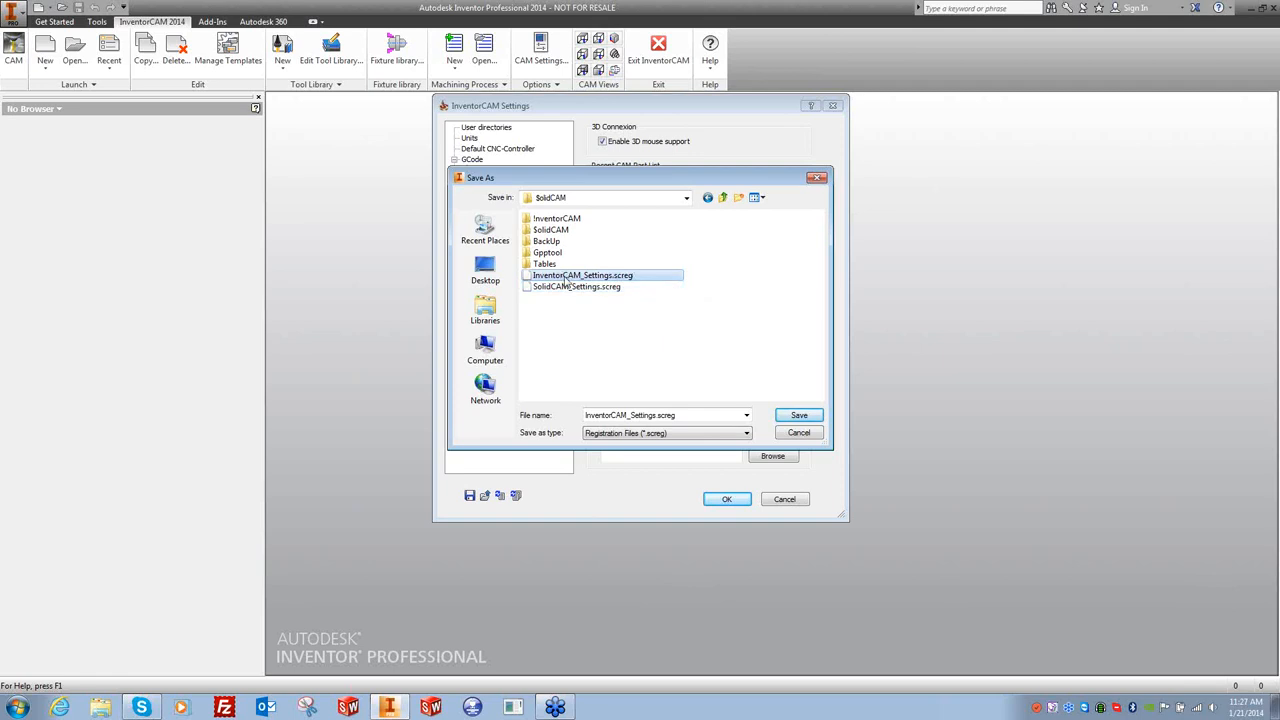
left_click(799, 415)
left_click(687, 362)
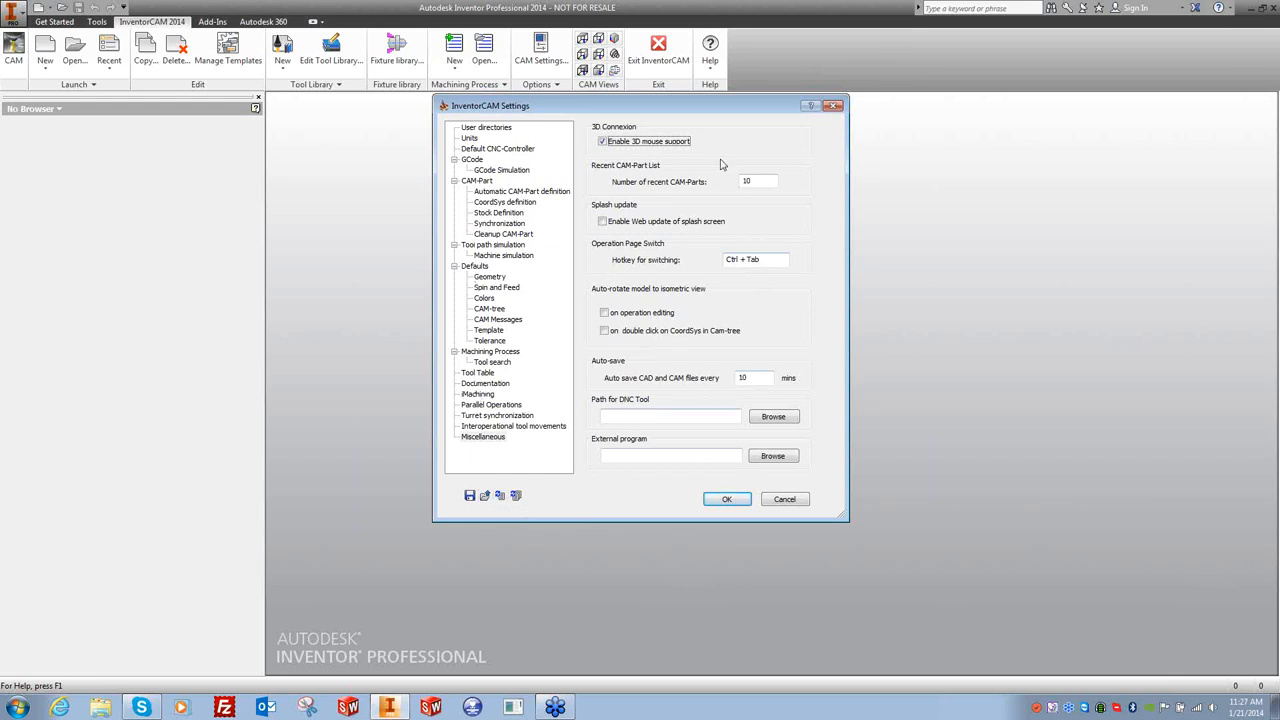
Accept the CAM settings and exit InventorCAM so the configuration is stored.
left_click(722, 500)
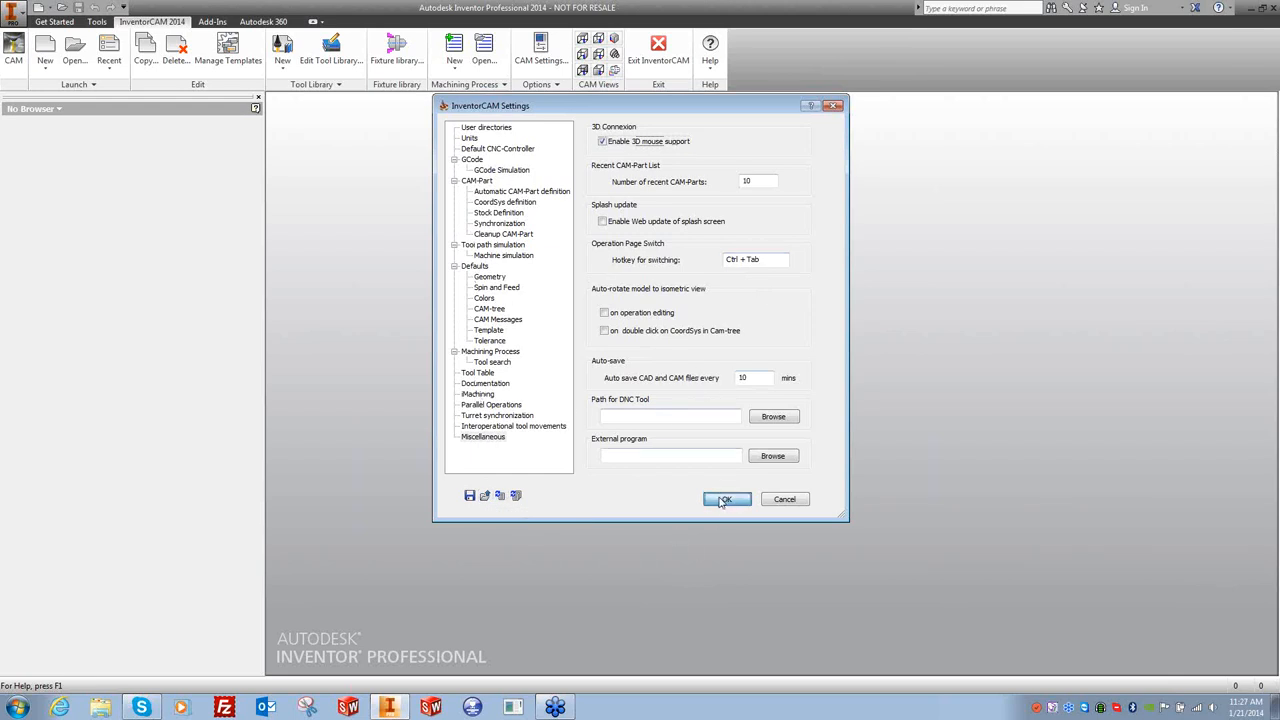
left_click(658, 50)
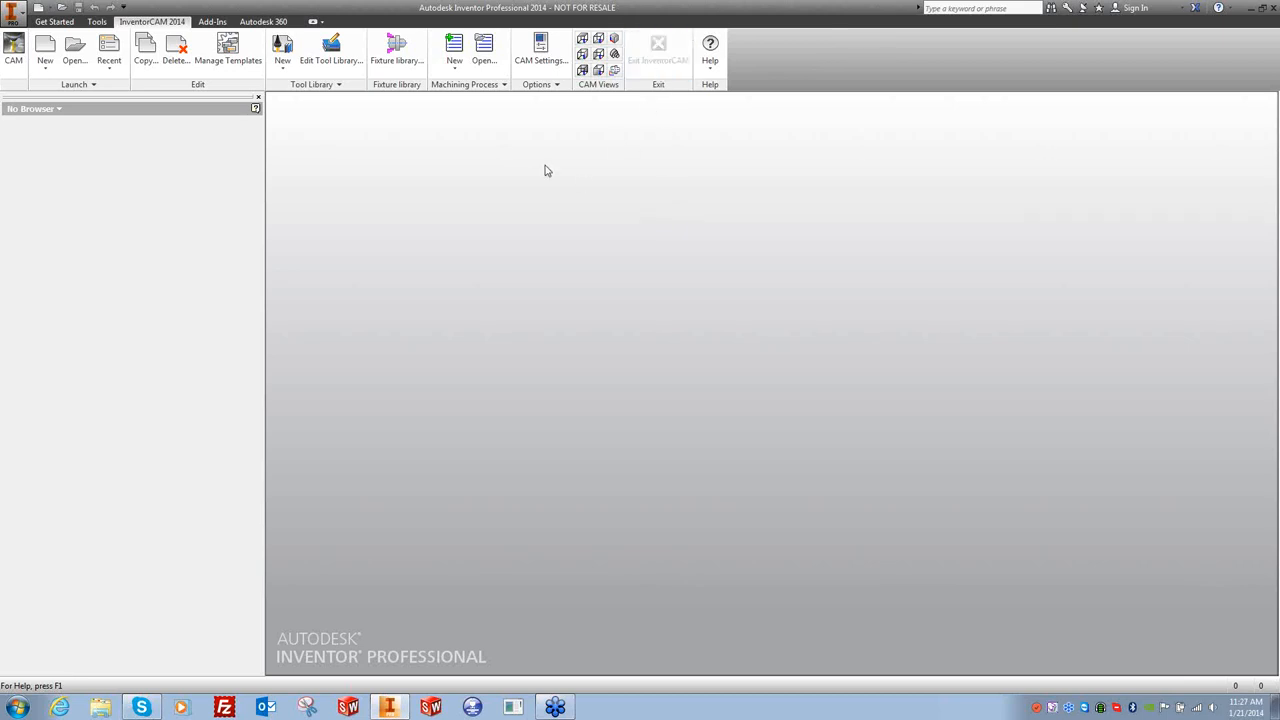
Reopen the CAM settings to check the user directories after exiting InventorCAM.
left_click(540, 50)
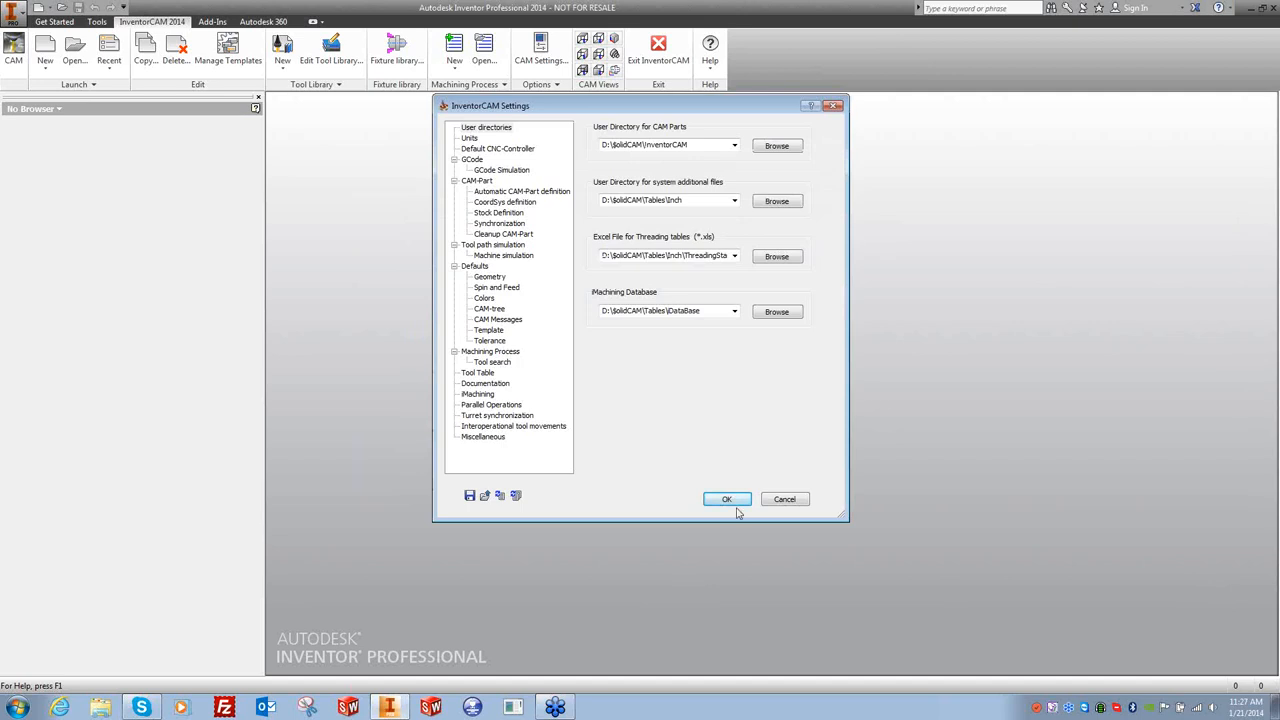
left_click(775, 500)
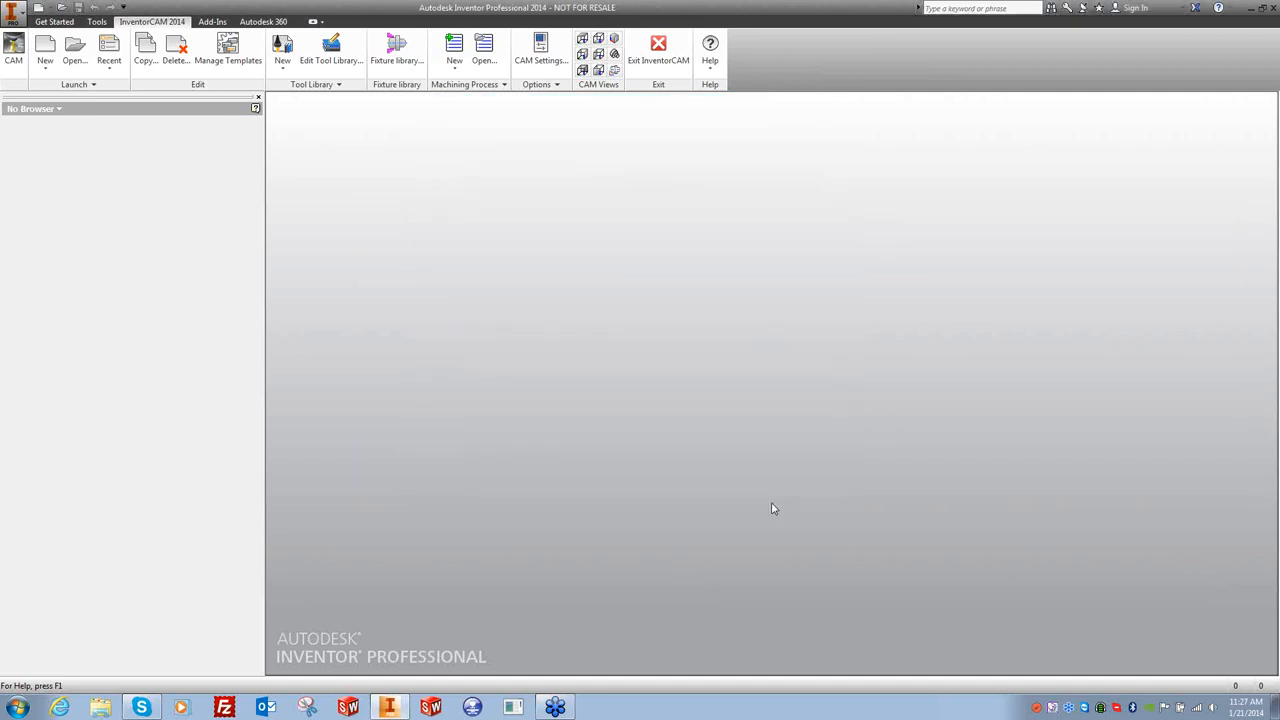
left_click(540, 50)
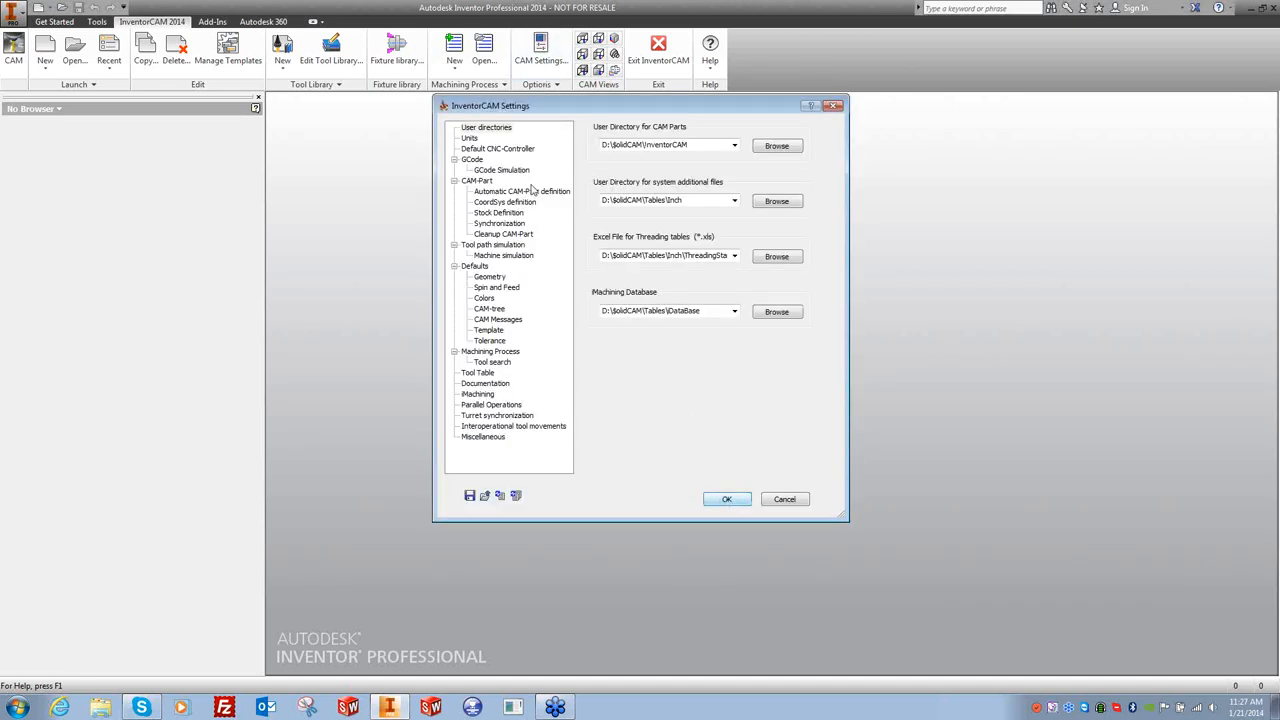